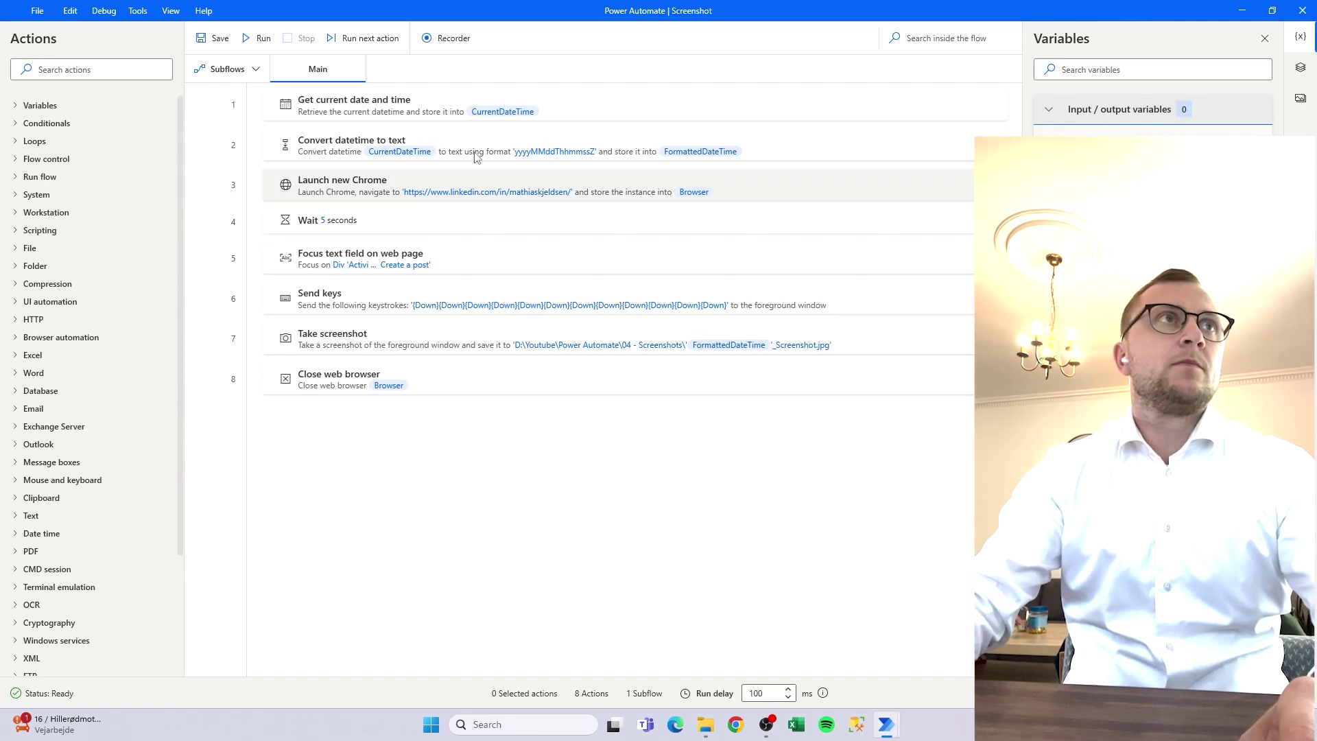
# Test-run the Screenshot flow as it opens the LinkedIn profile, scrolls, screenshots and closes Chrome
pyautogui.click(255, 38)
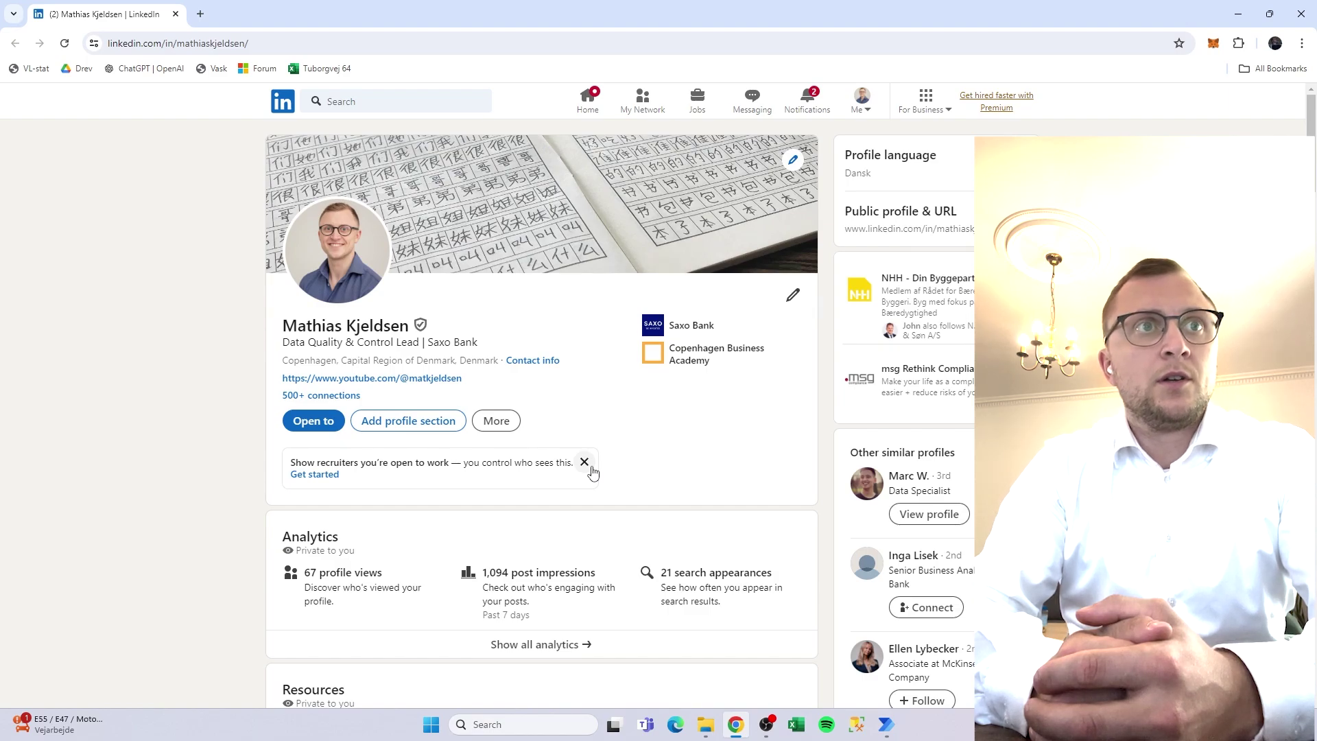
pyautogui.scroll(-4, 592, 472)
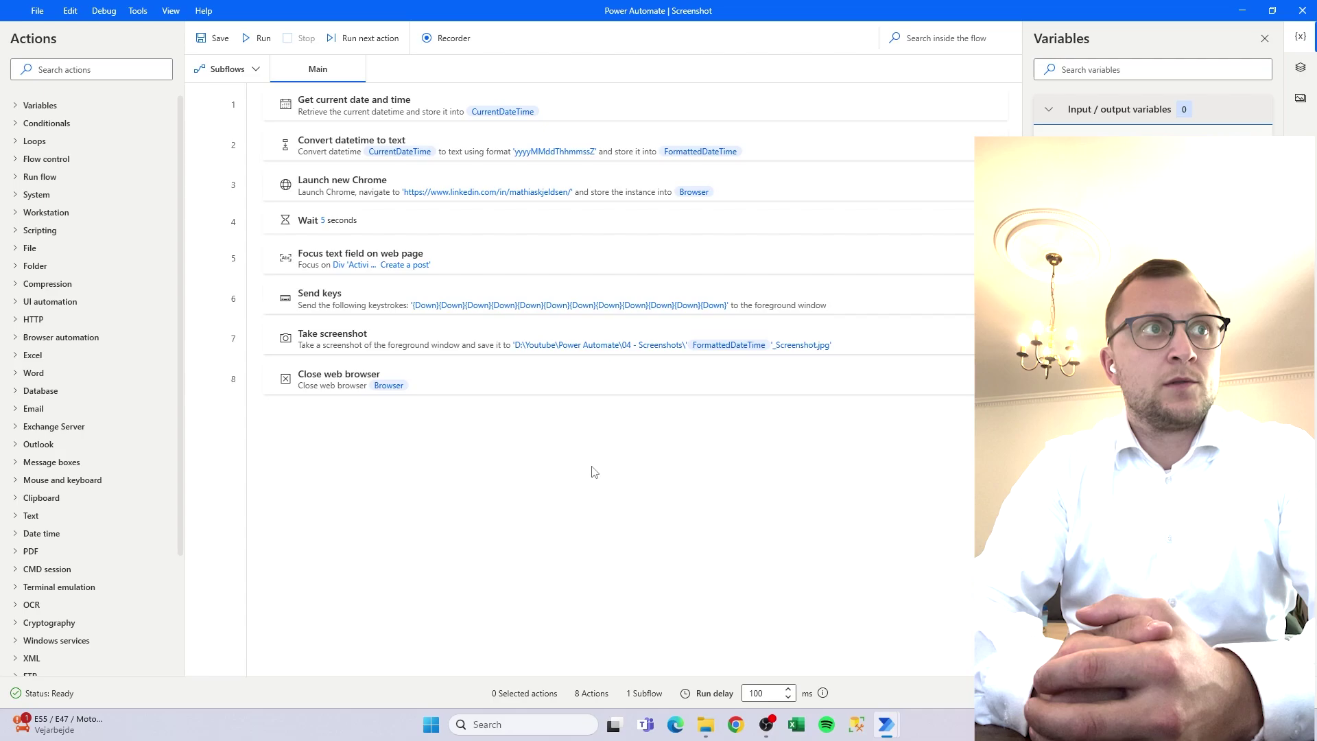
pyautogui.click(706, 724)
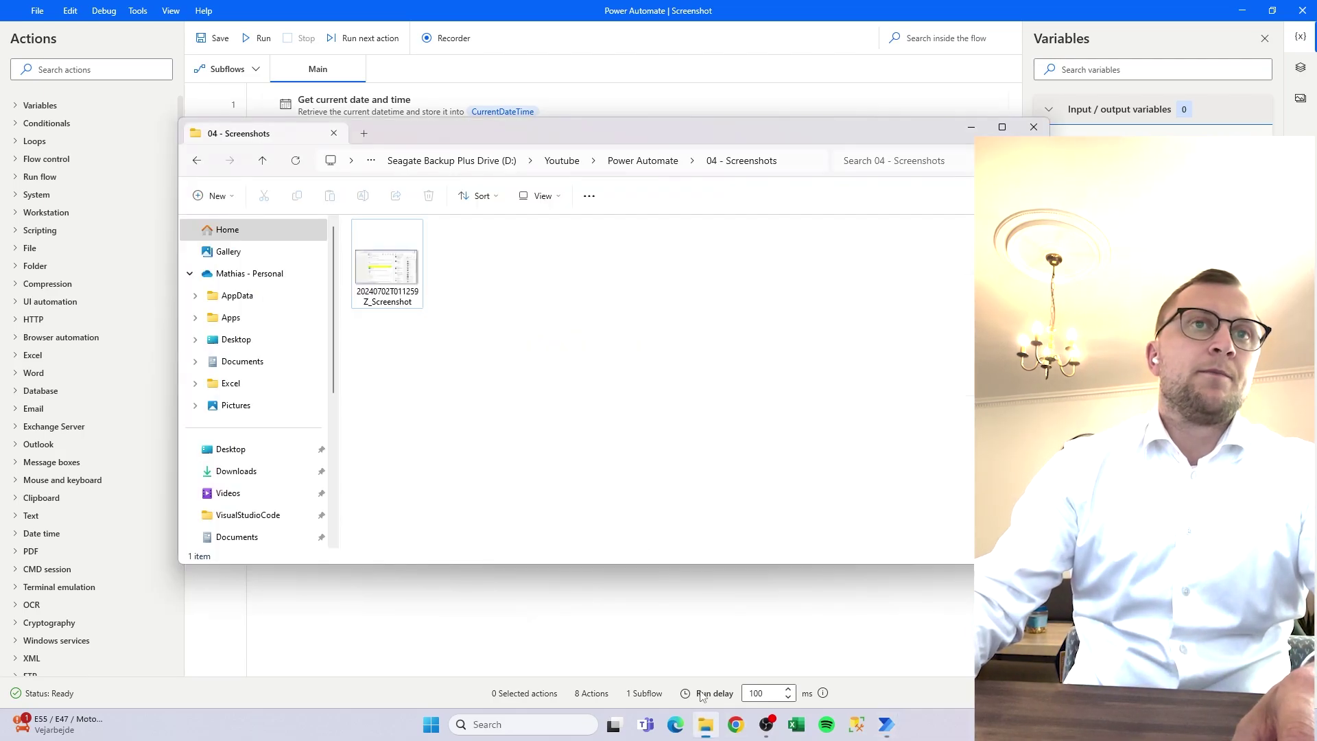
pyautogui.doubleClick(386, 265)
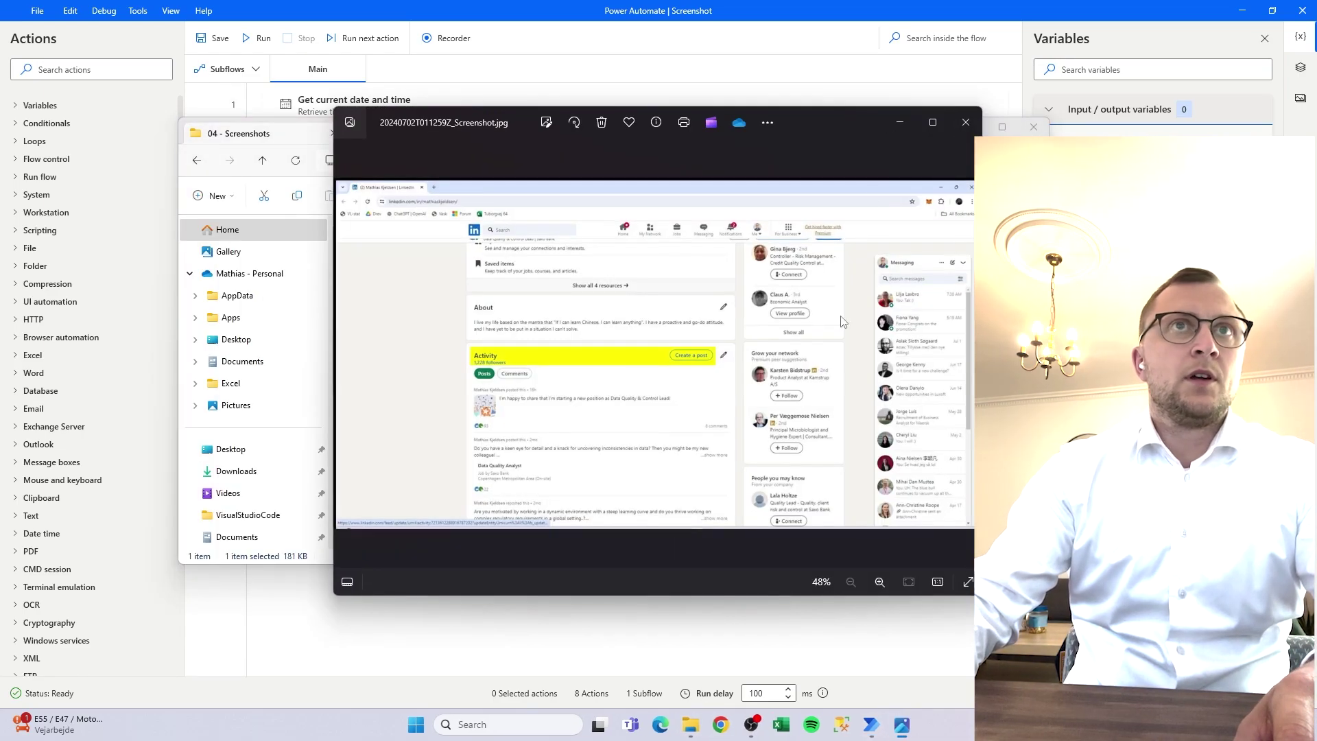
pyautogui.click(933, 122)
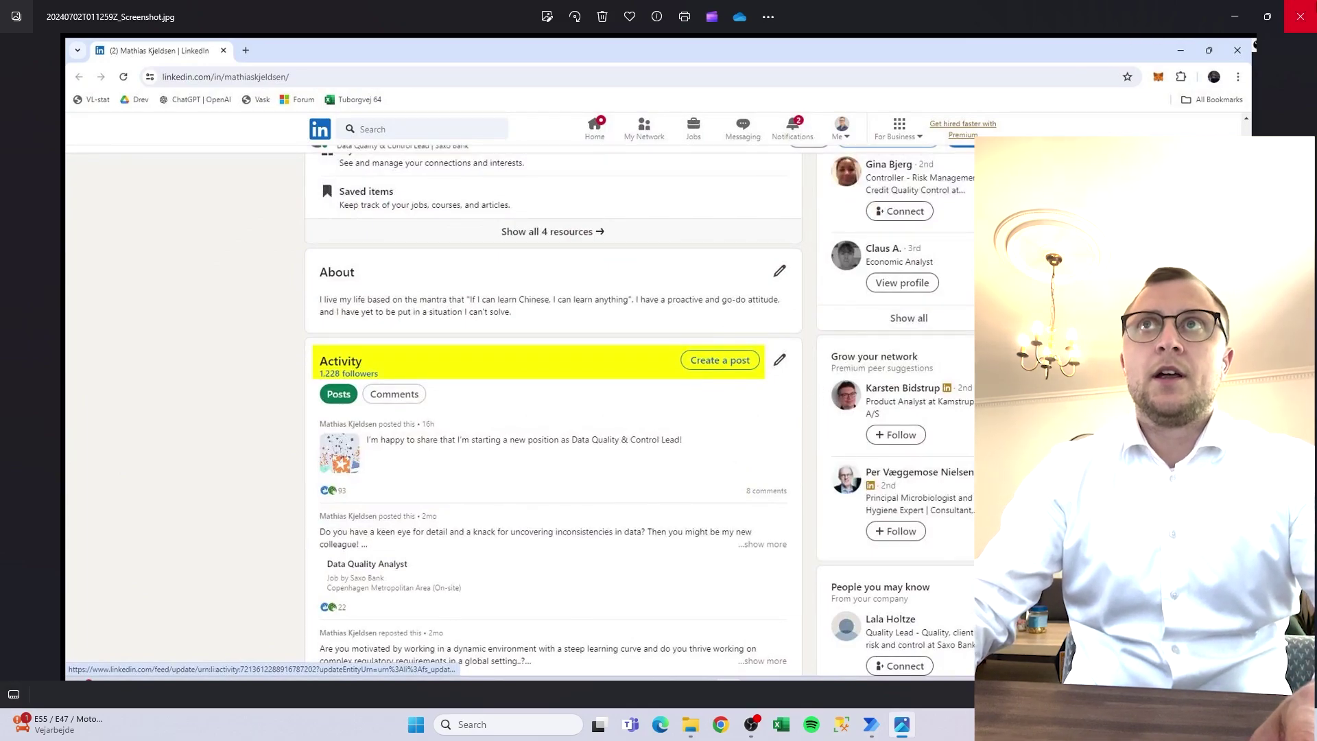
pyautogui.click(1309, 13)
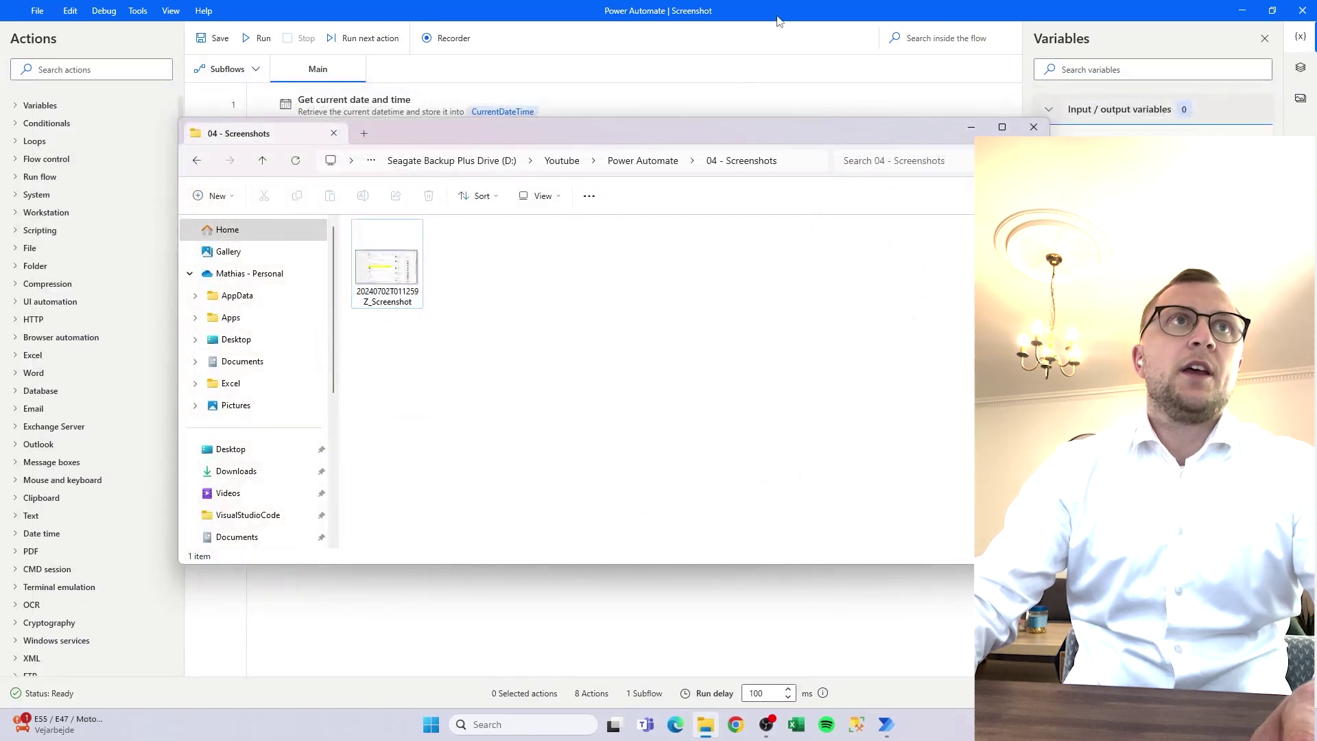
pyautogui.hotkey('alt', 'F4')
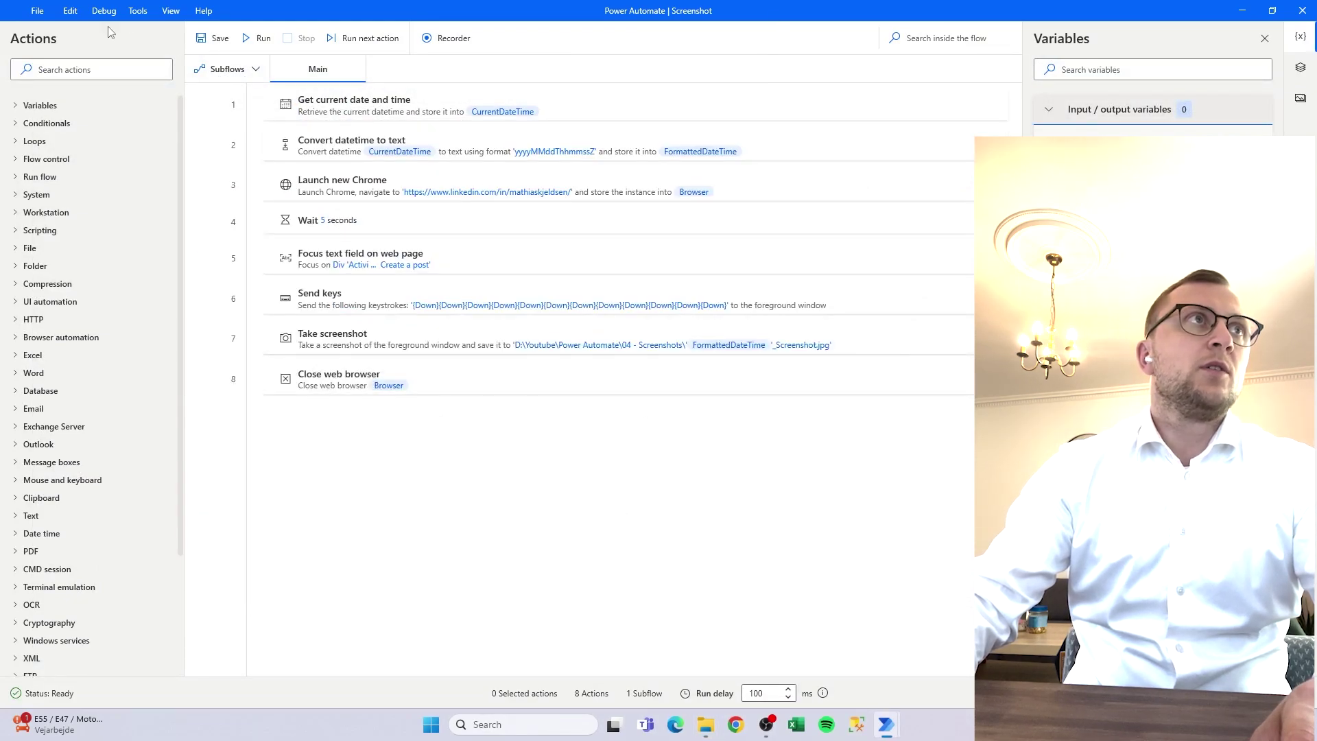
pyautogui.click(1301, 10)
# Save the current flow's changes, then create a new desktop flow named 'Screenshot - LinkedIn'
pyautogui.click(613, 382)
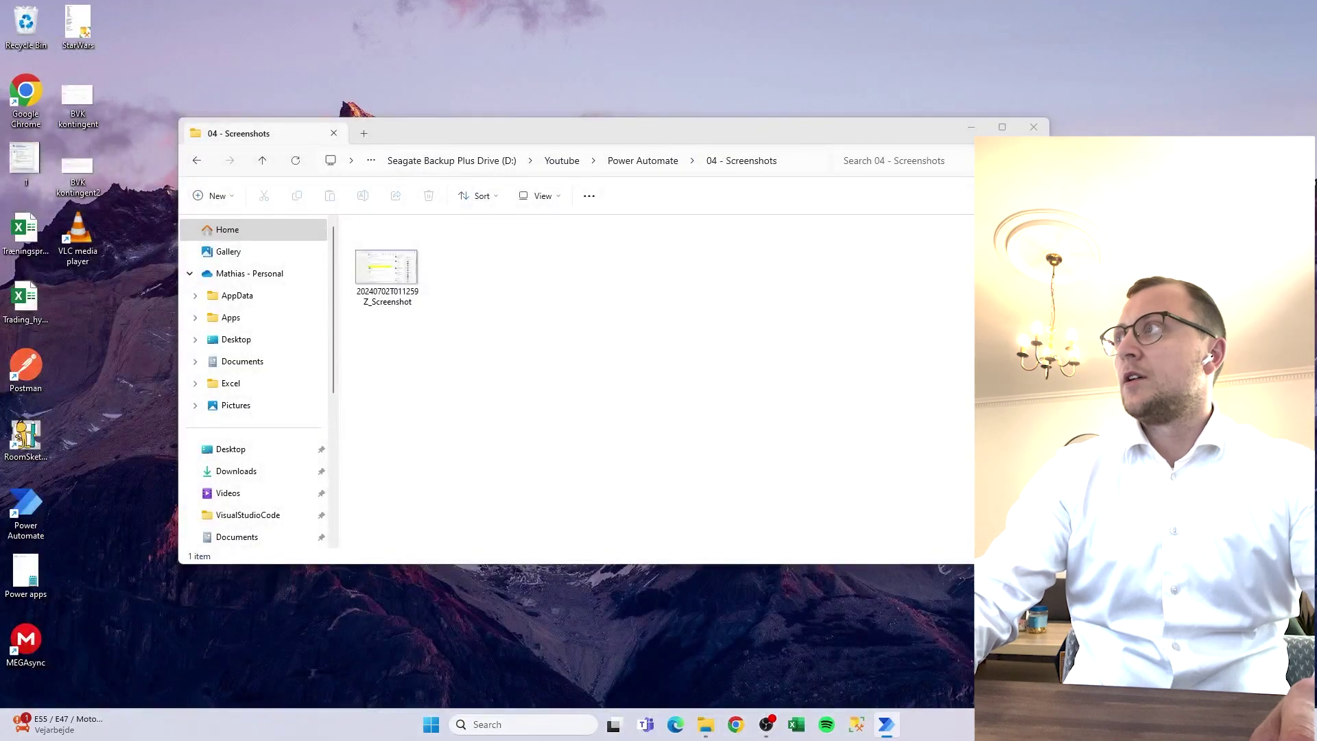
pyautogui.click(274, 107)
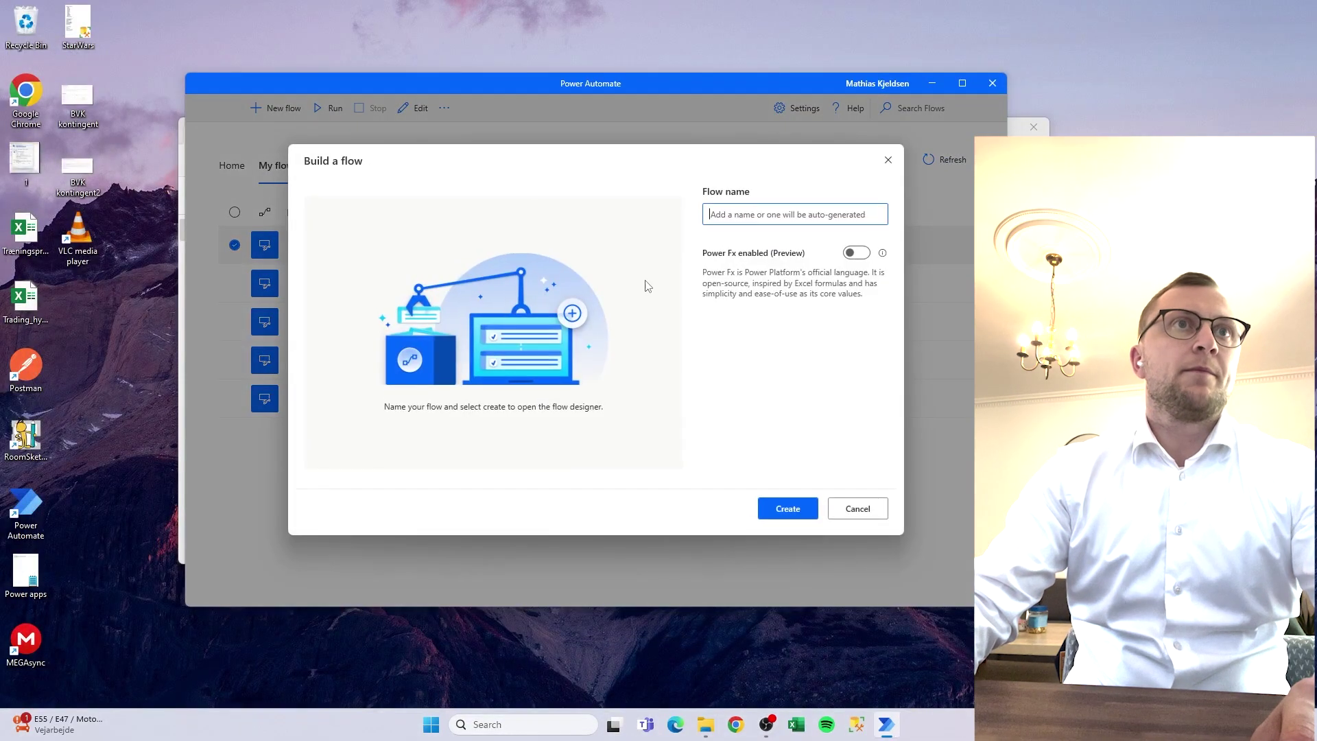
pyautogui.write('Screenshot - ')
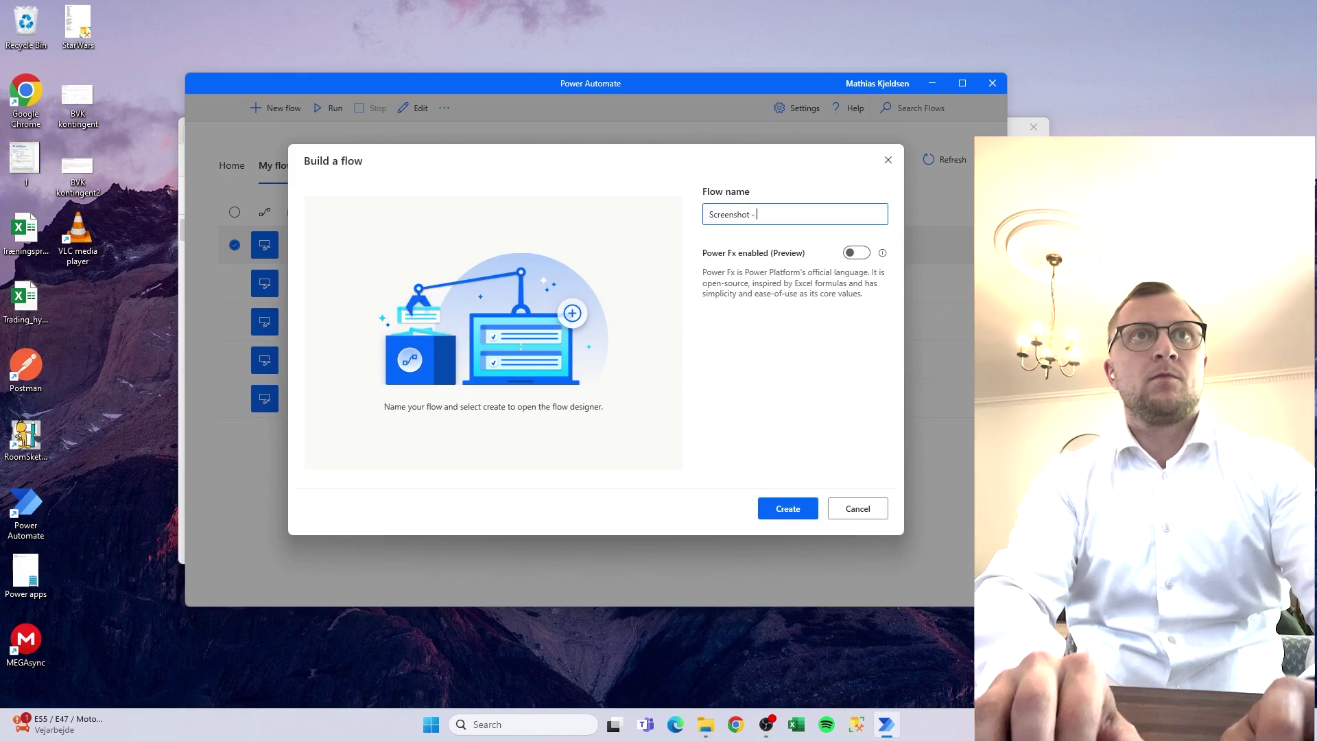
pyautogui.write('LinkedIn')
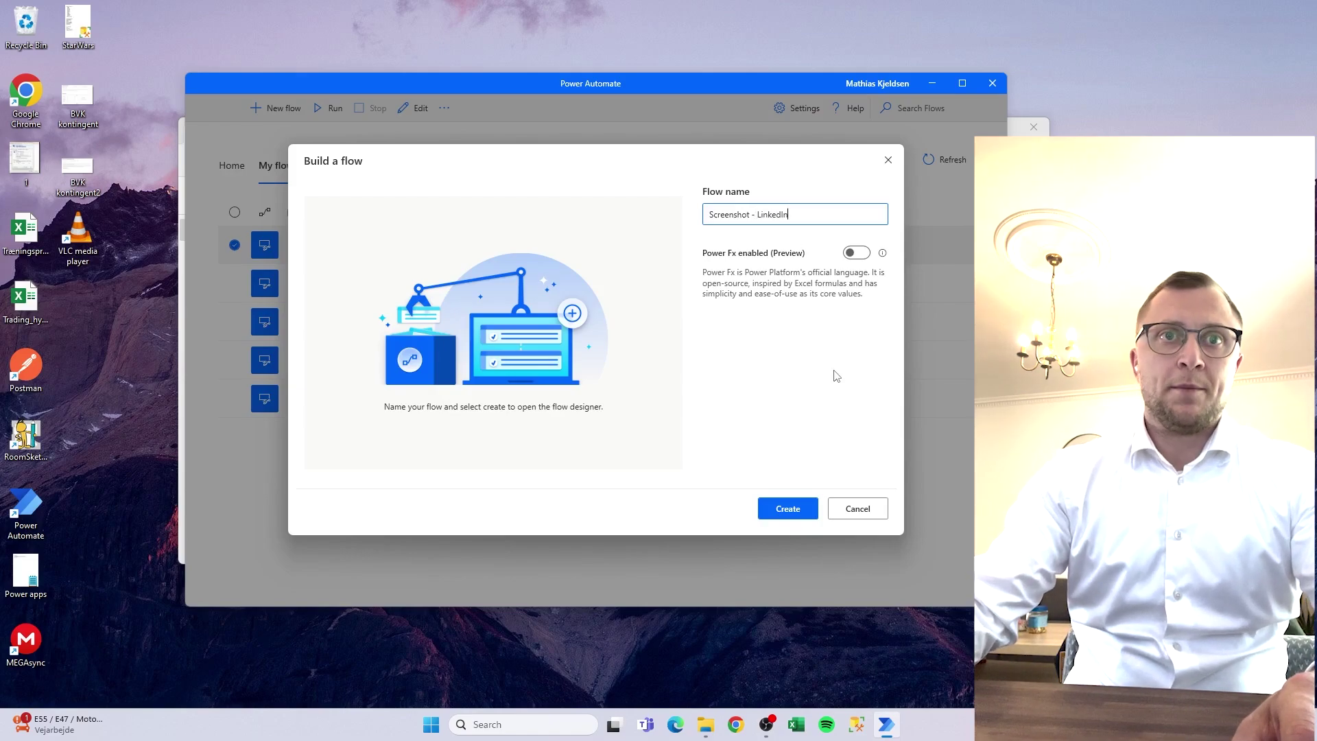
pyautogui.click(789, 508)
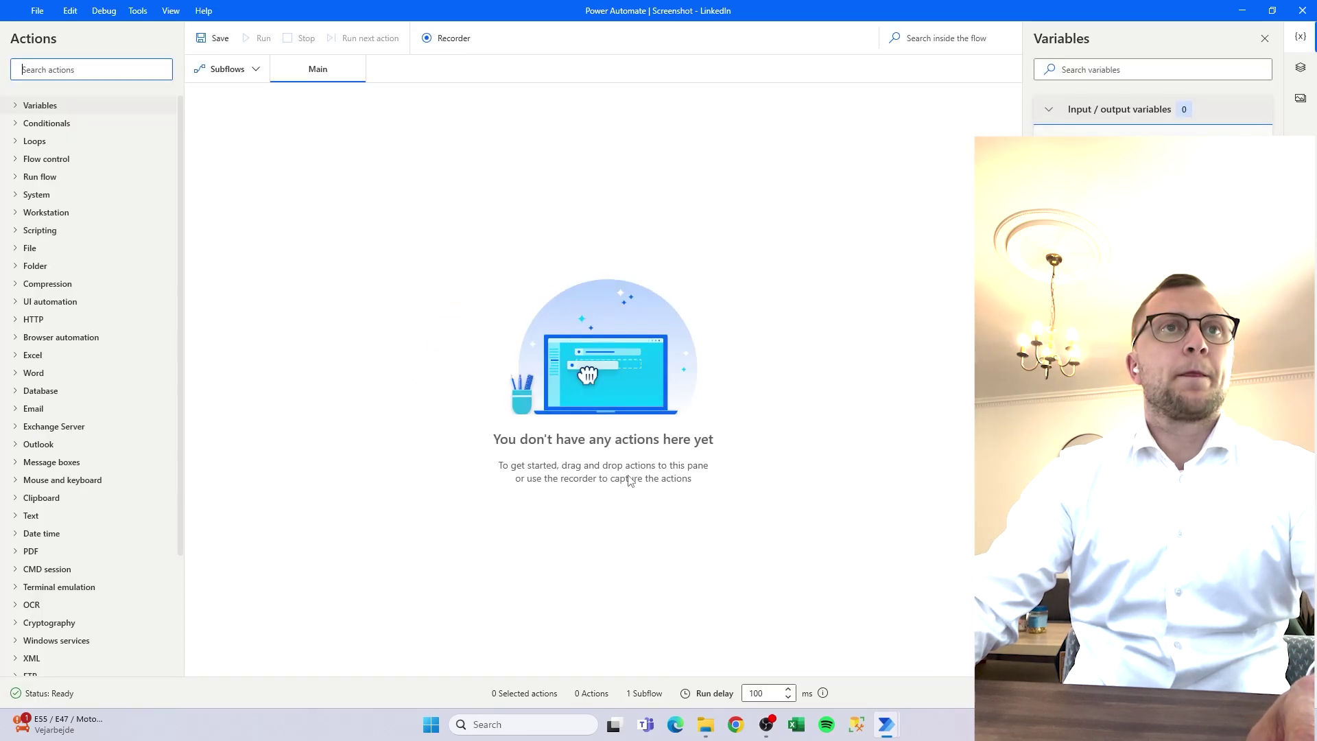
# Launch Paint from Windows search and draw a text box on the canvas
pyautogui.press('super')
pyautogui.write('paints')
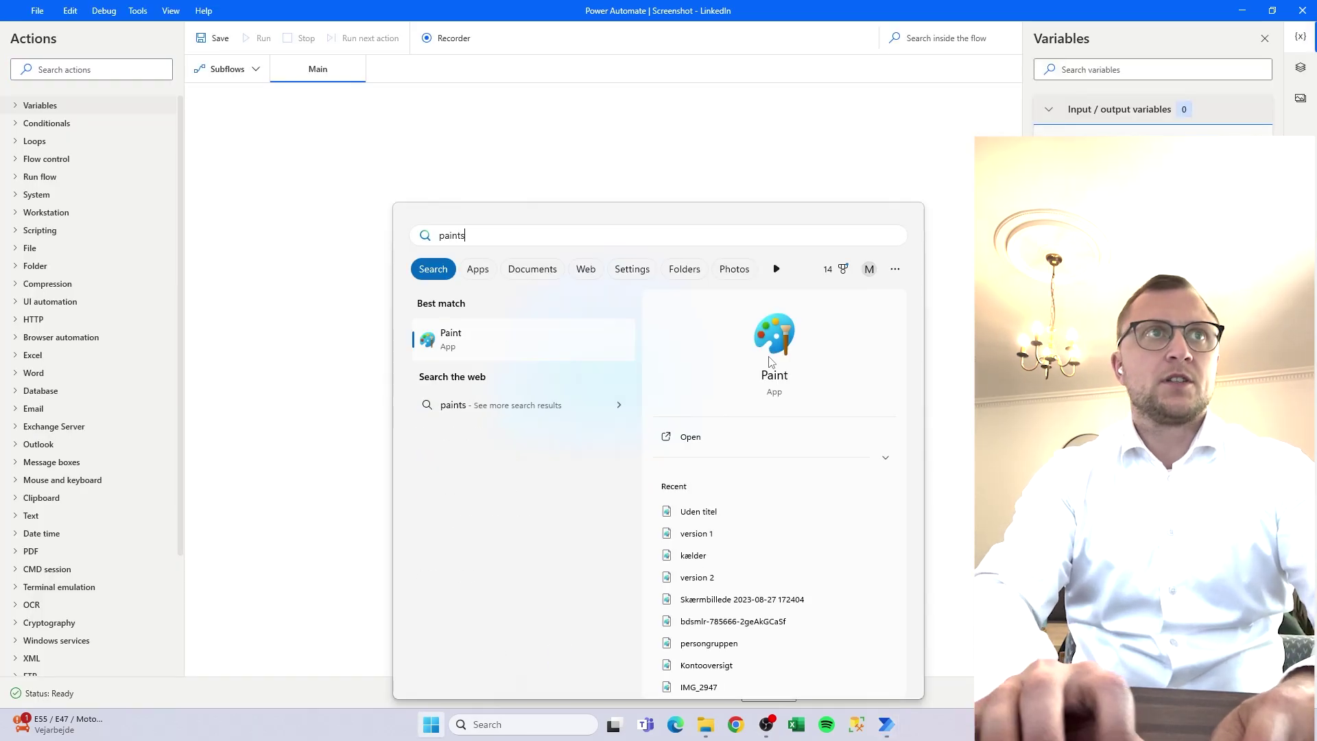
pyautogui.press('Return')
pyautogui.click(359, 151)
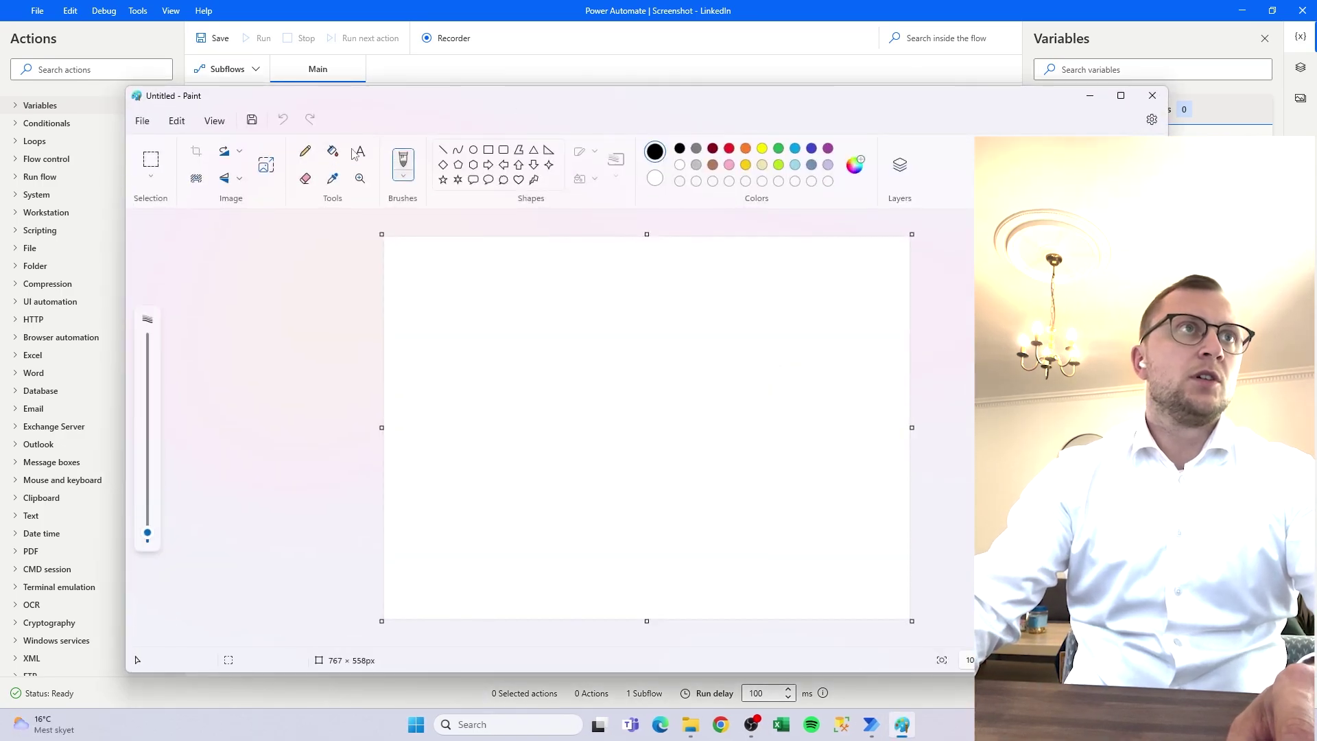
pyautogui.moveTo(450, 302); pyautogui.dragTo(590, 454)
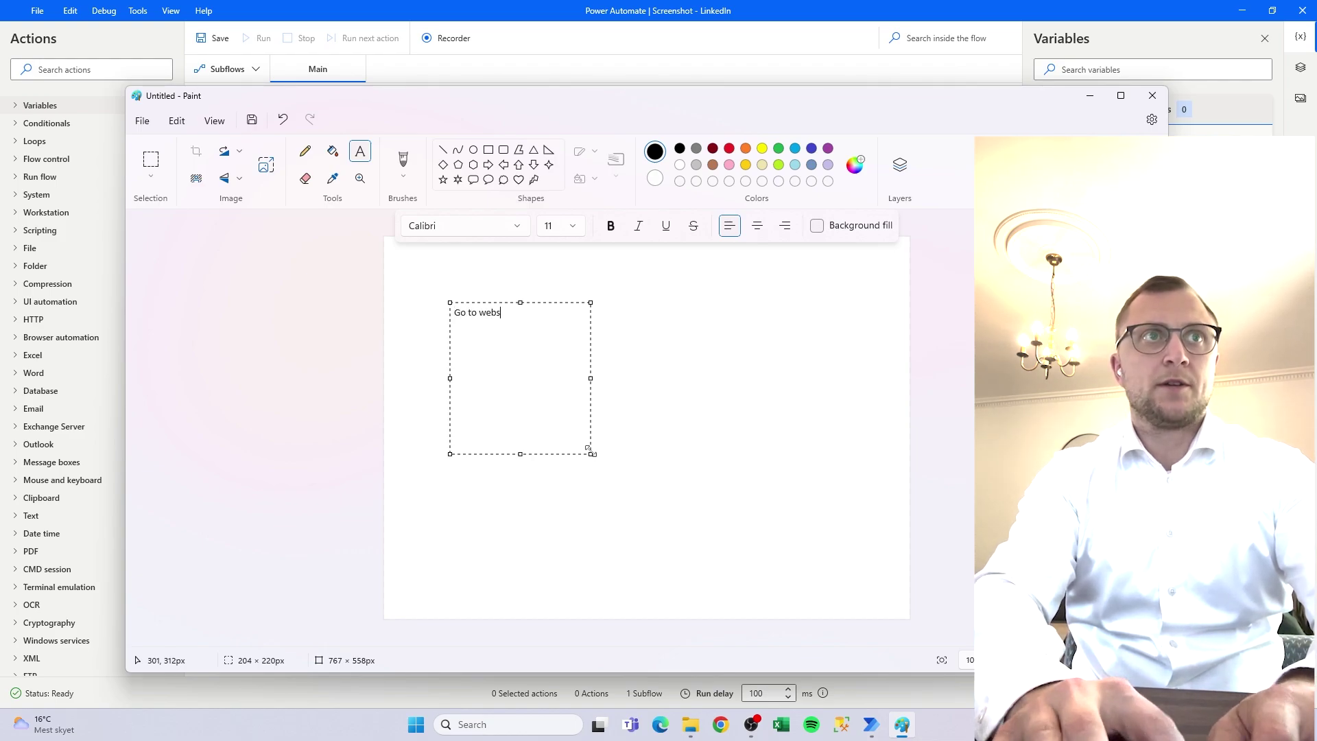
# Type the plan lines, from go to website through 'Close everything down and end it.'
pyautogui.write('Scroll down')
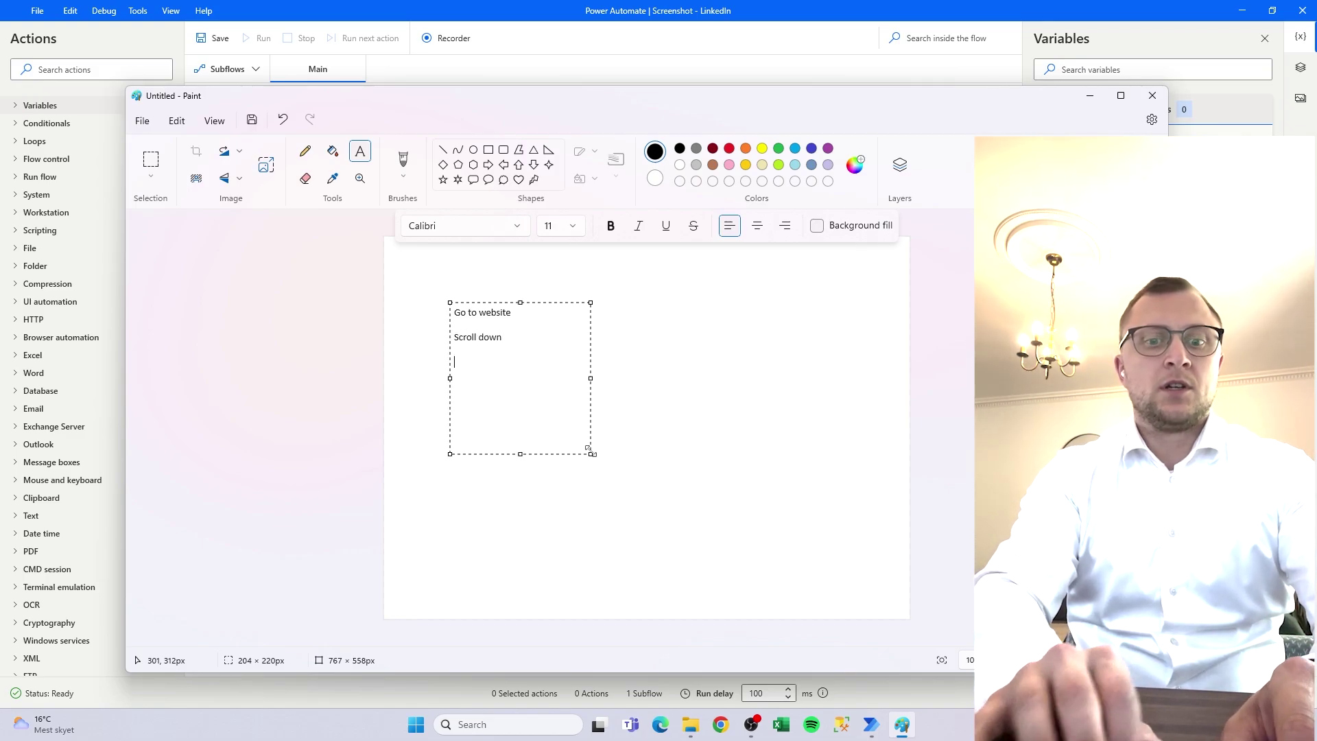
pyautogui.write('Tkae s')
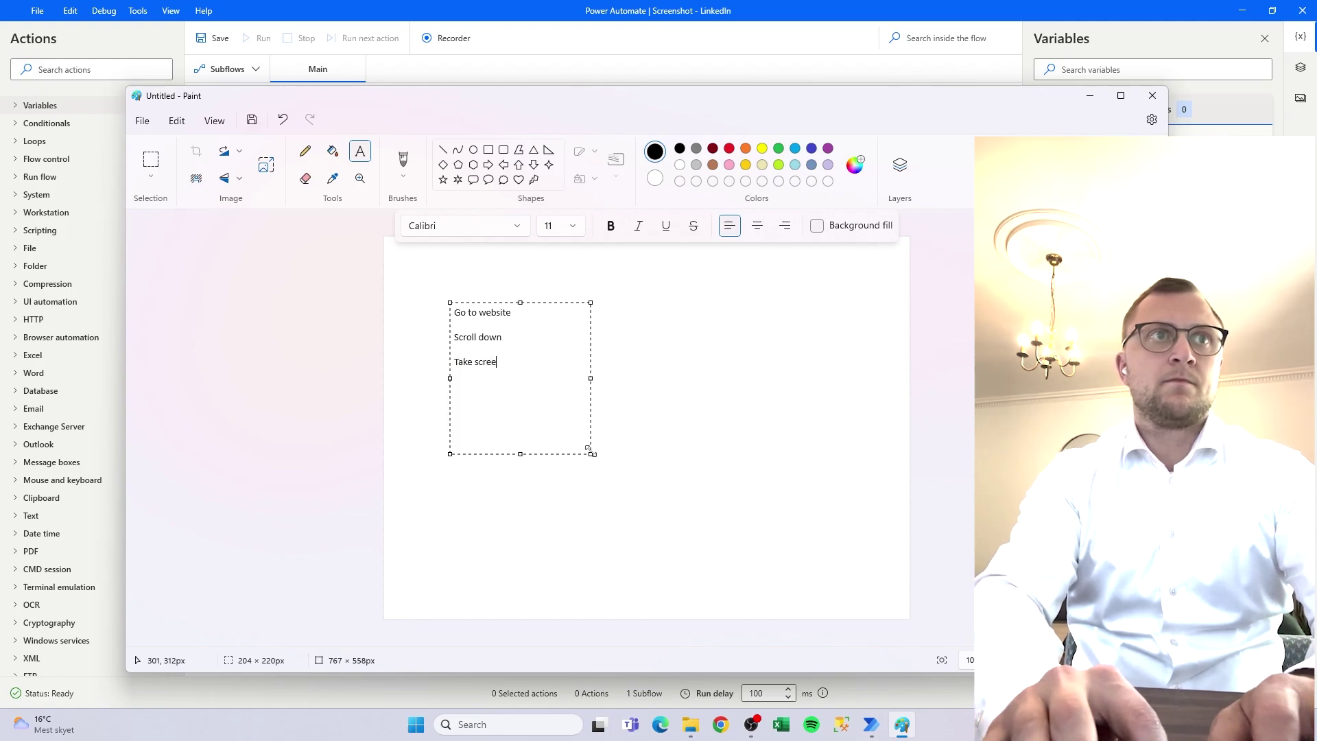
pyautogui.press('BackSpace')
pyautogui.press('BackSpace')
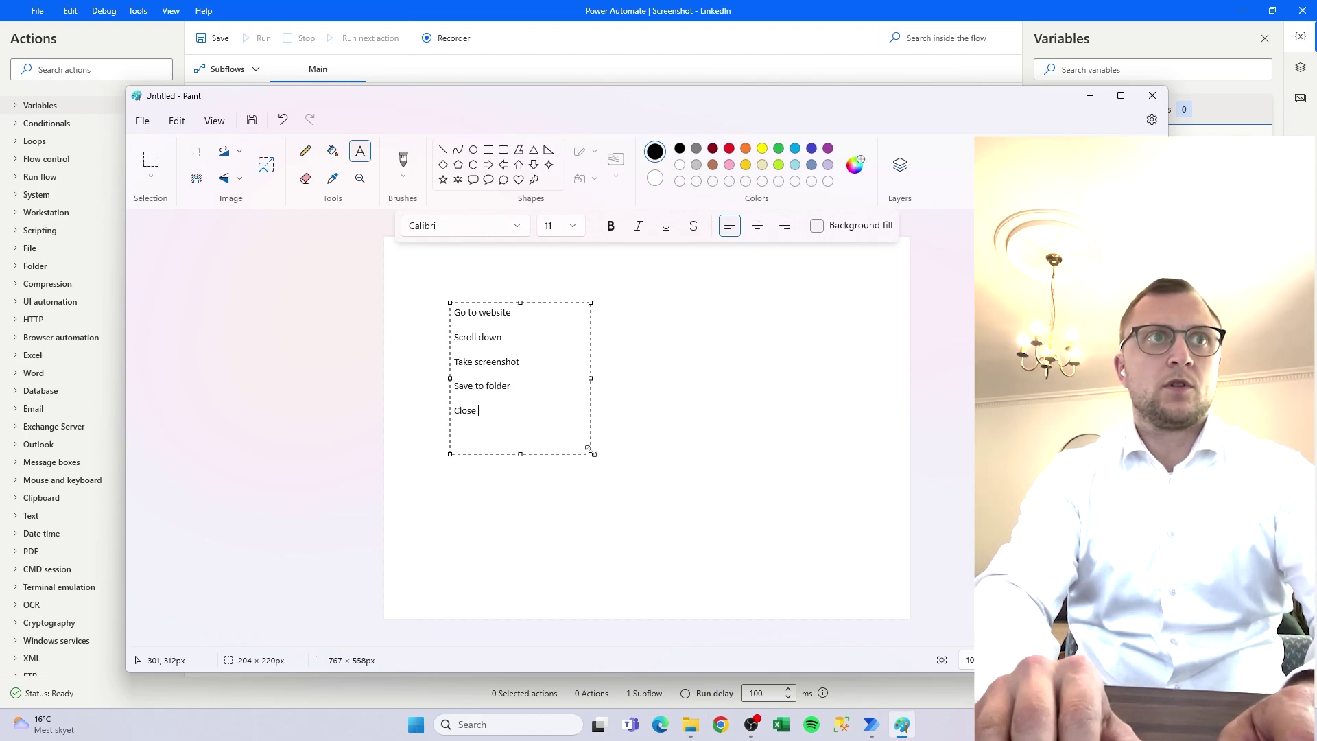
pyautogui.press('BackSpace')
pyautogui.press('BackSpace')
pyautogui.write('everything down')
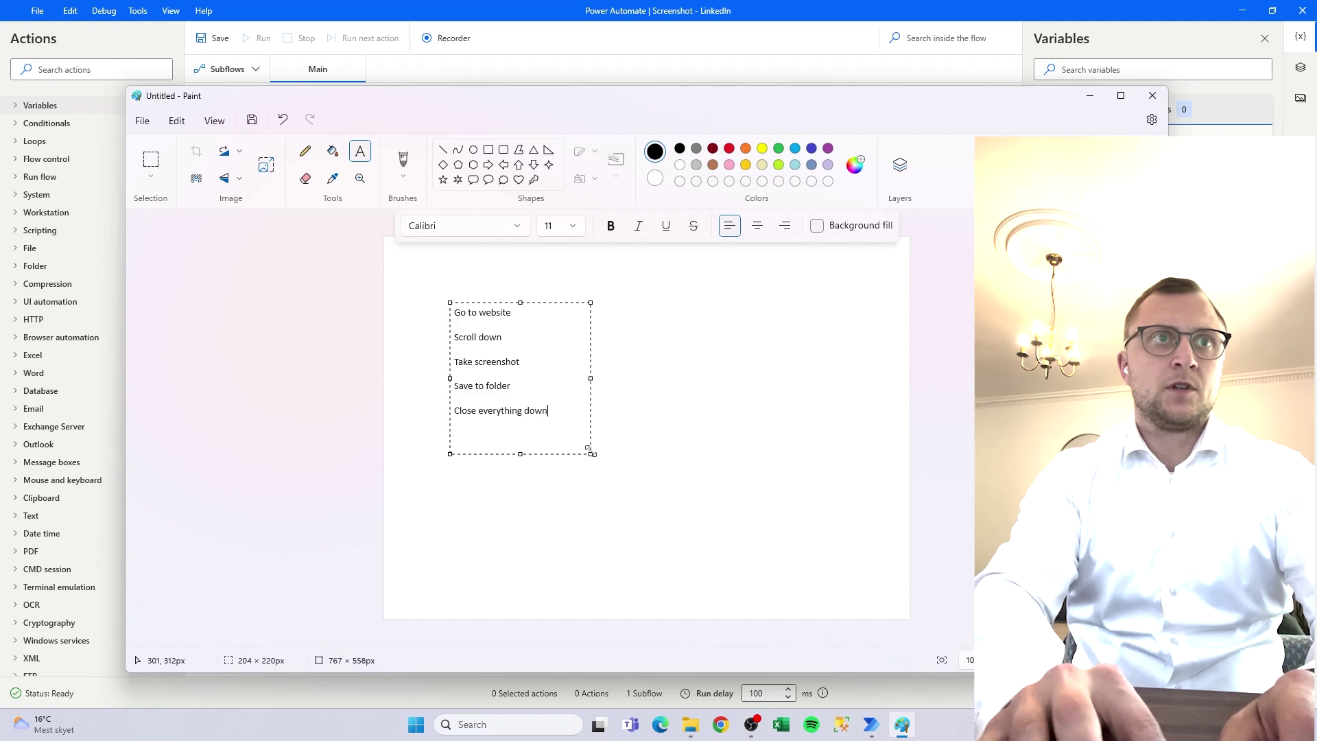
pyautogui.write(' and end it')
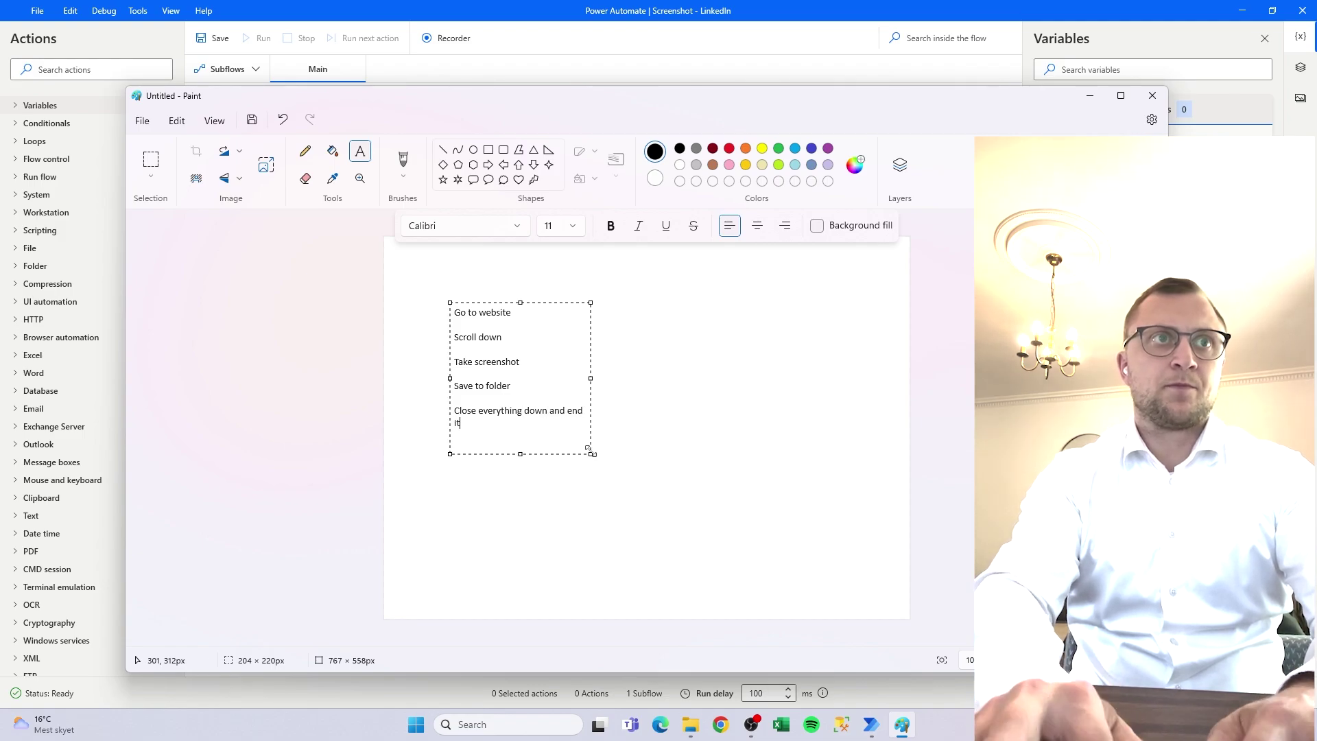
pyautogui.write('.')
pyautogui.press('Return')
pyautogui.press('Return')
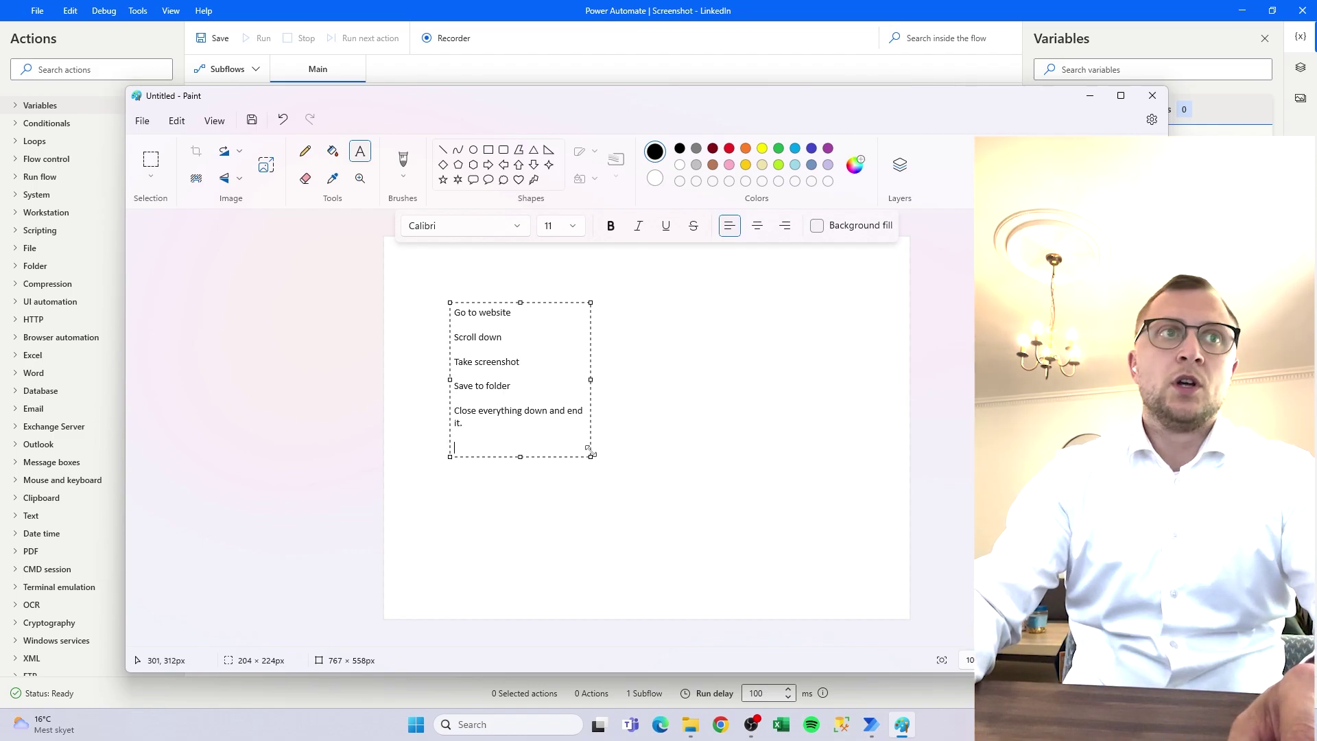
# Write sample file names 20240702T160000Z_Screenshot and 20240703T160000Z_Screenshot in the note
pyautogui.write('202407')
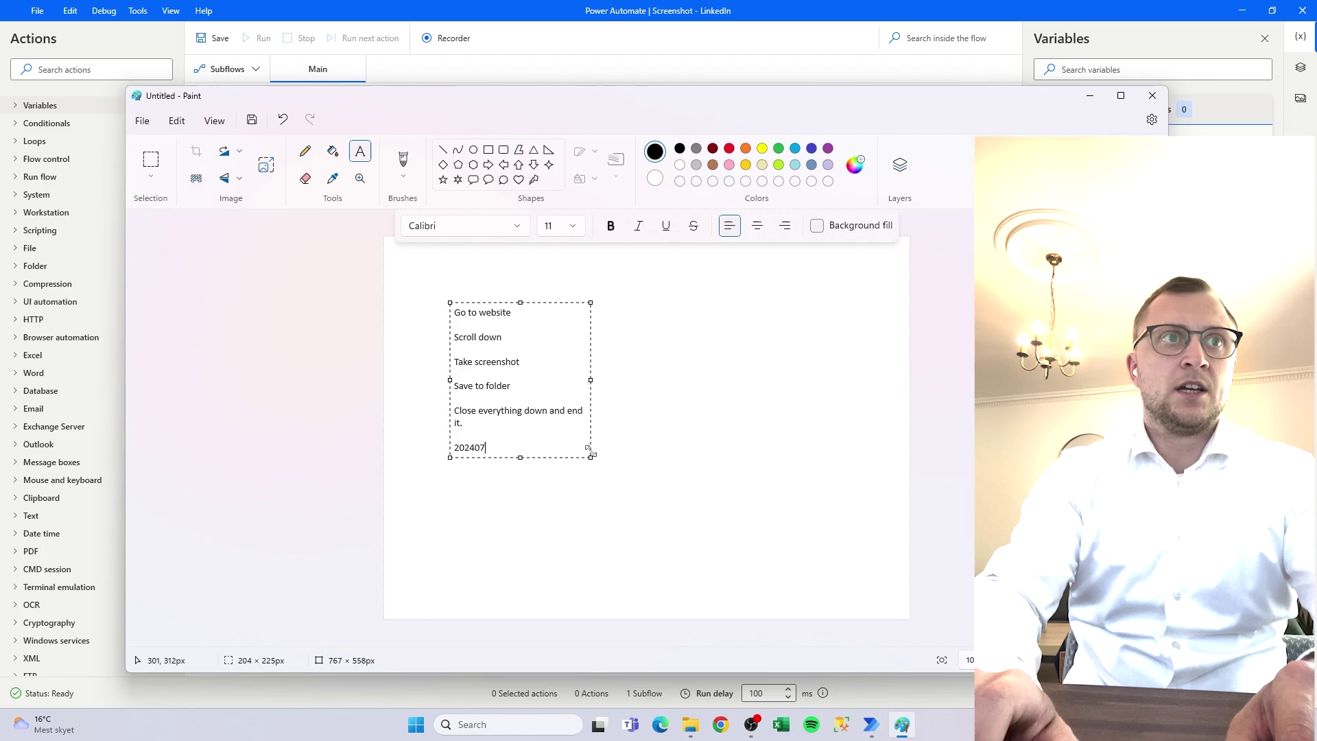
pyautogui.write('402')
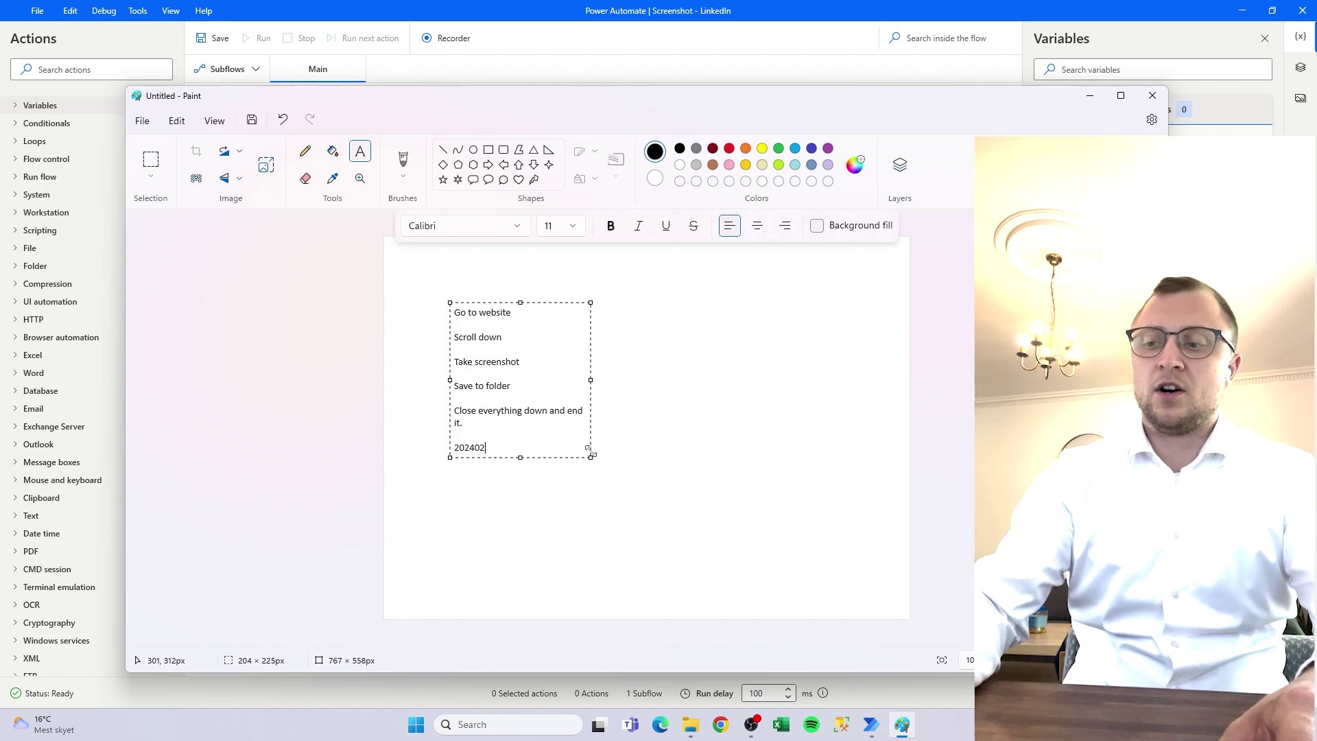
pyautogui.press('BackSpace')
pyautogui.write('702T160000Z_Screenshot')
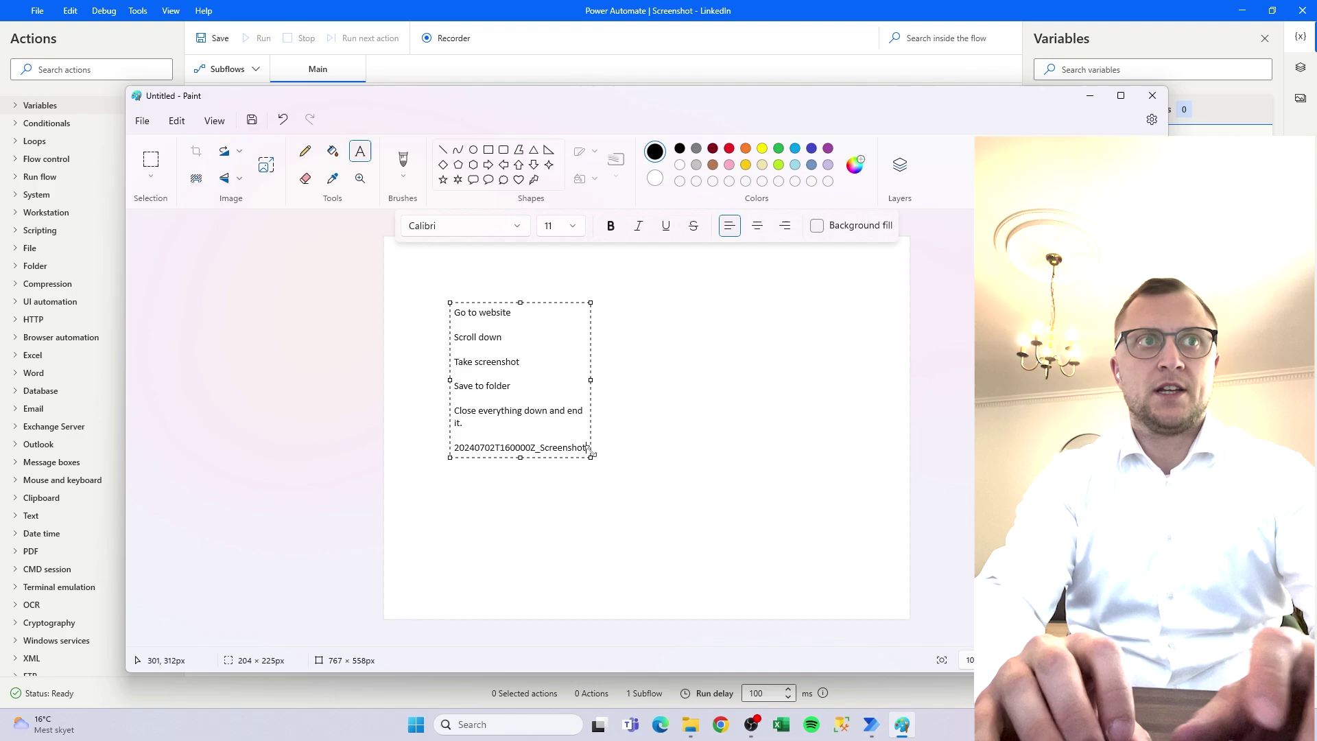
pyautogui.press('Return')
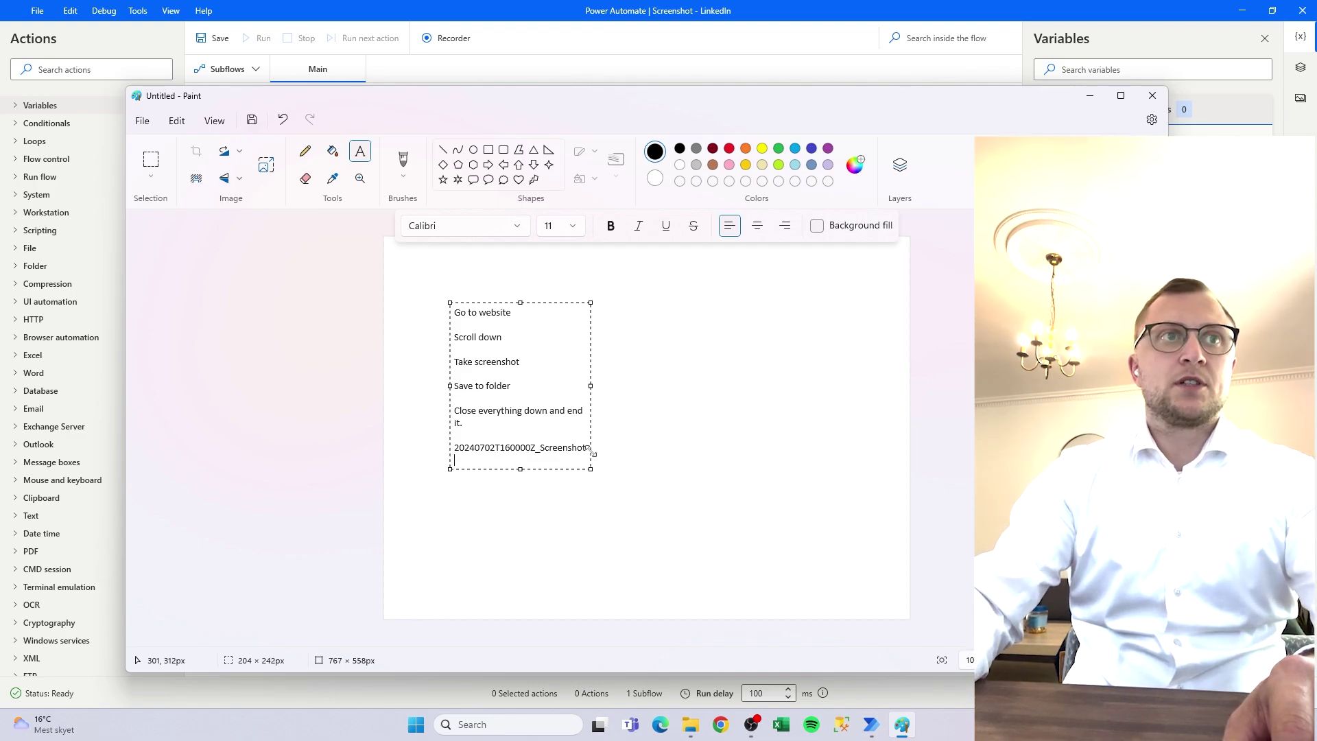
pyautogui.write('202407')
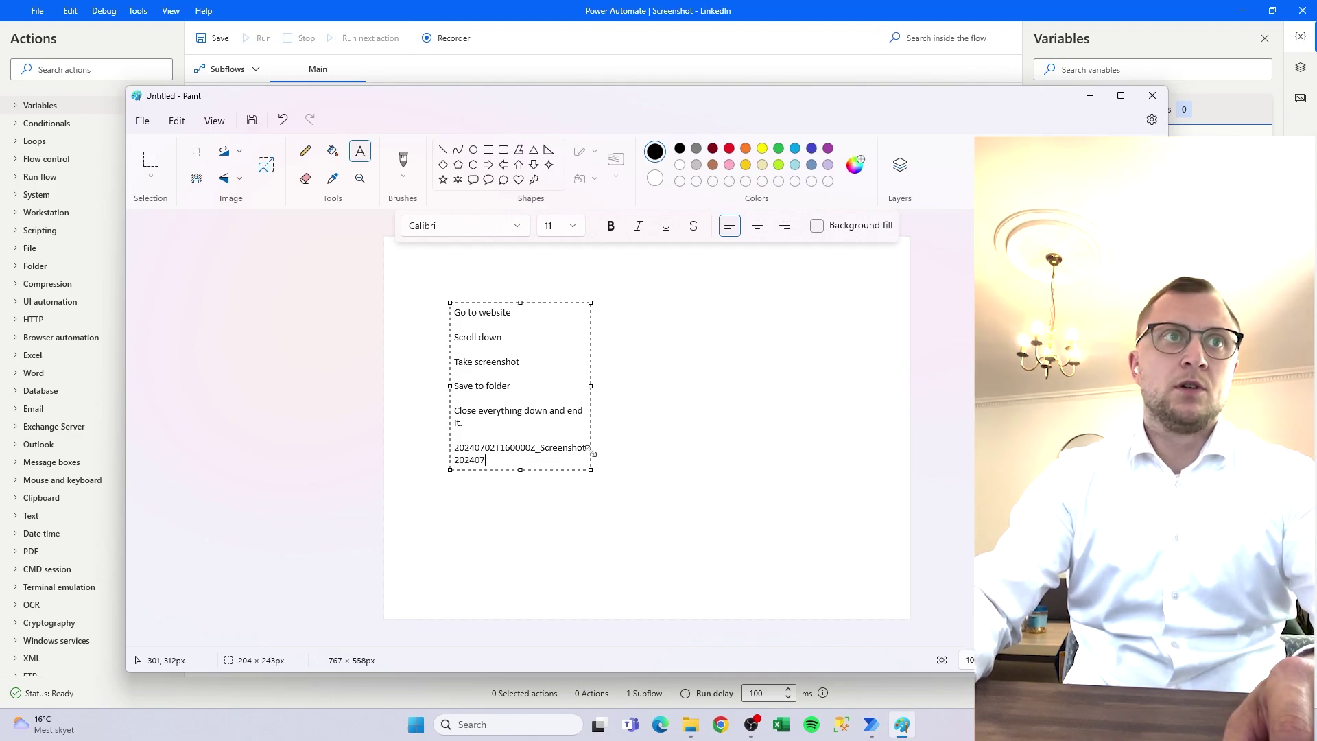
pyautogui.write('03T15')
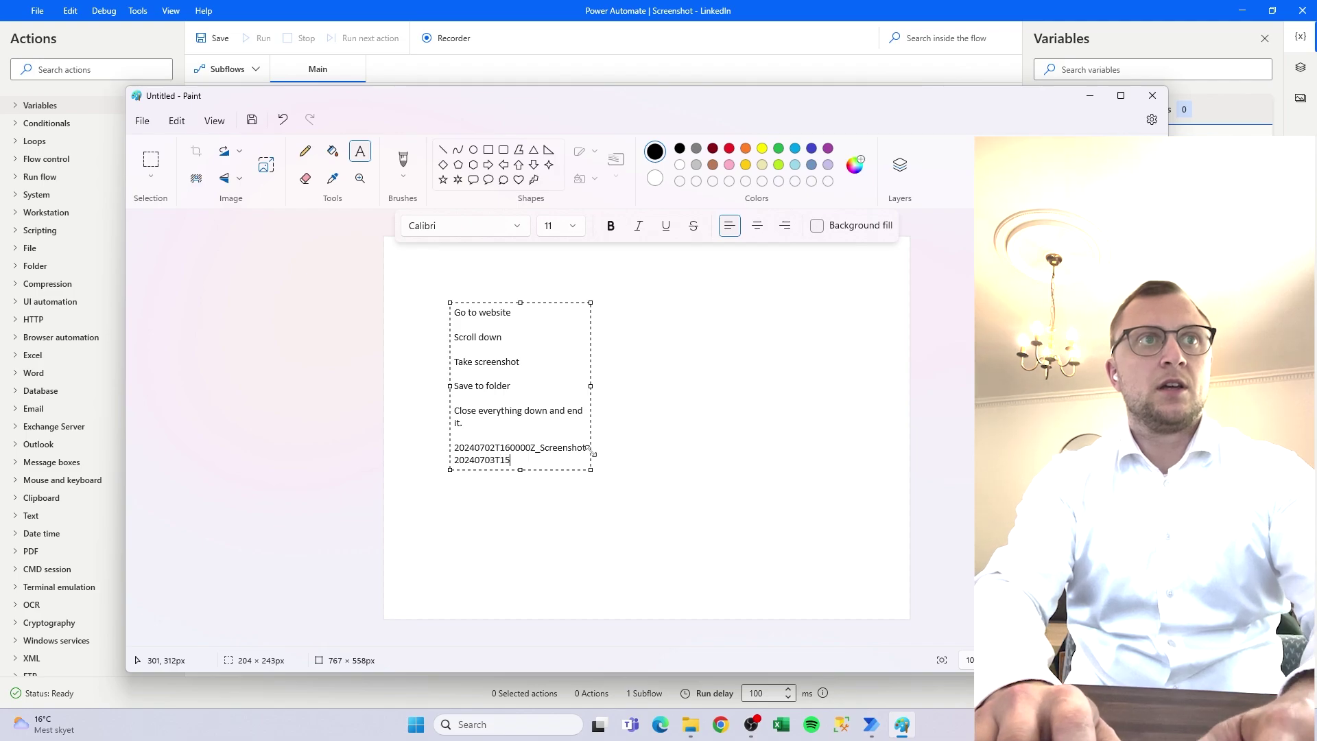
pyautogui.write('Z_Sc')
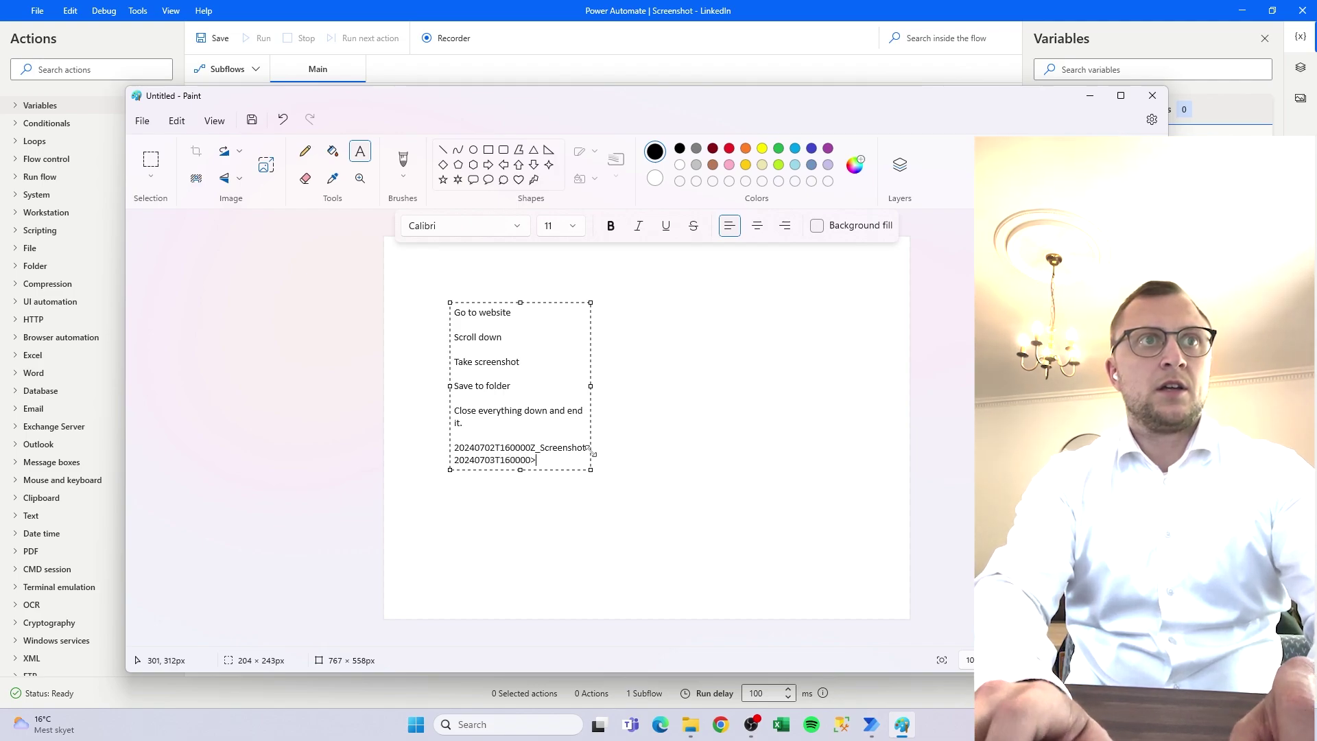
pyautogui.write('reensho')
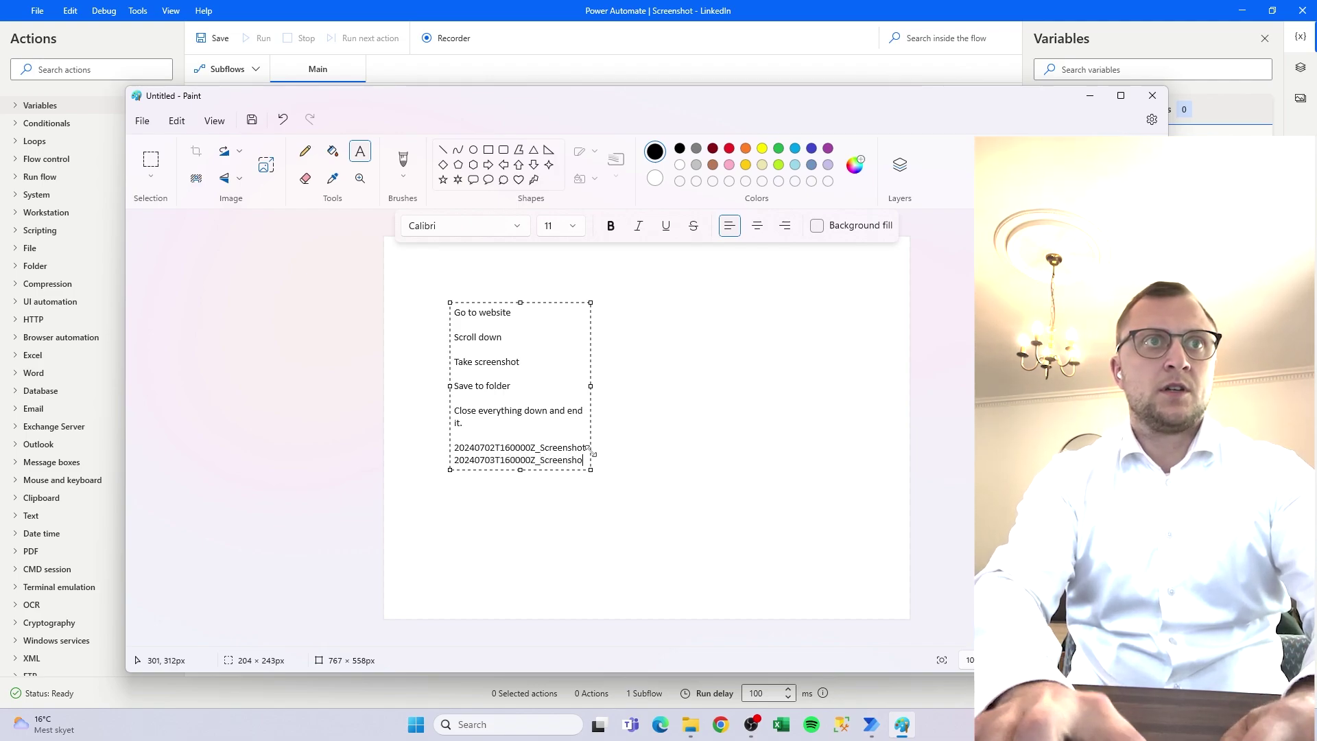
pyautogui.write('t')
pyautogui.press('Return')
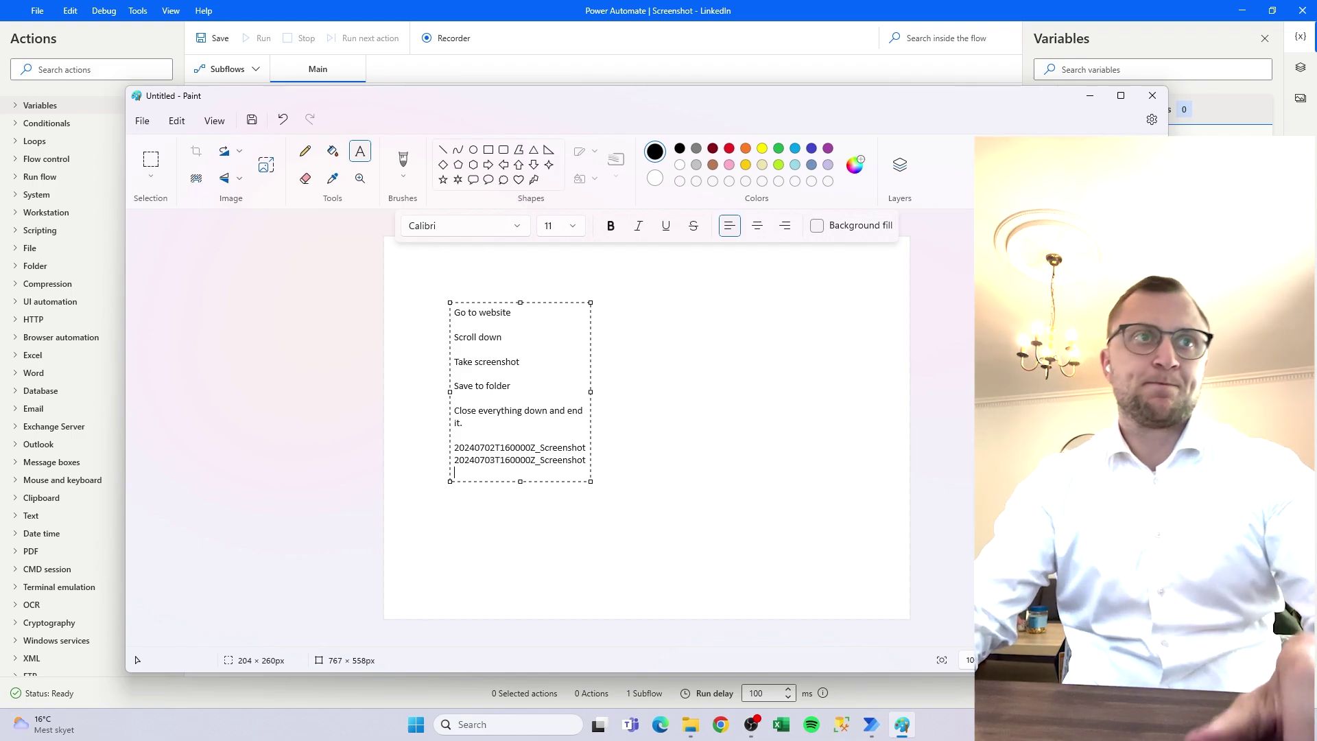
# Insert blank lines above 'Go to website' at the top of the plan
pyautogui.moveTo(496, 468); pyautogui.dragTo(453, 442)
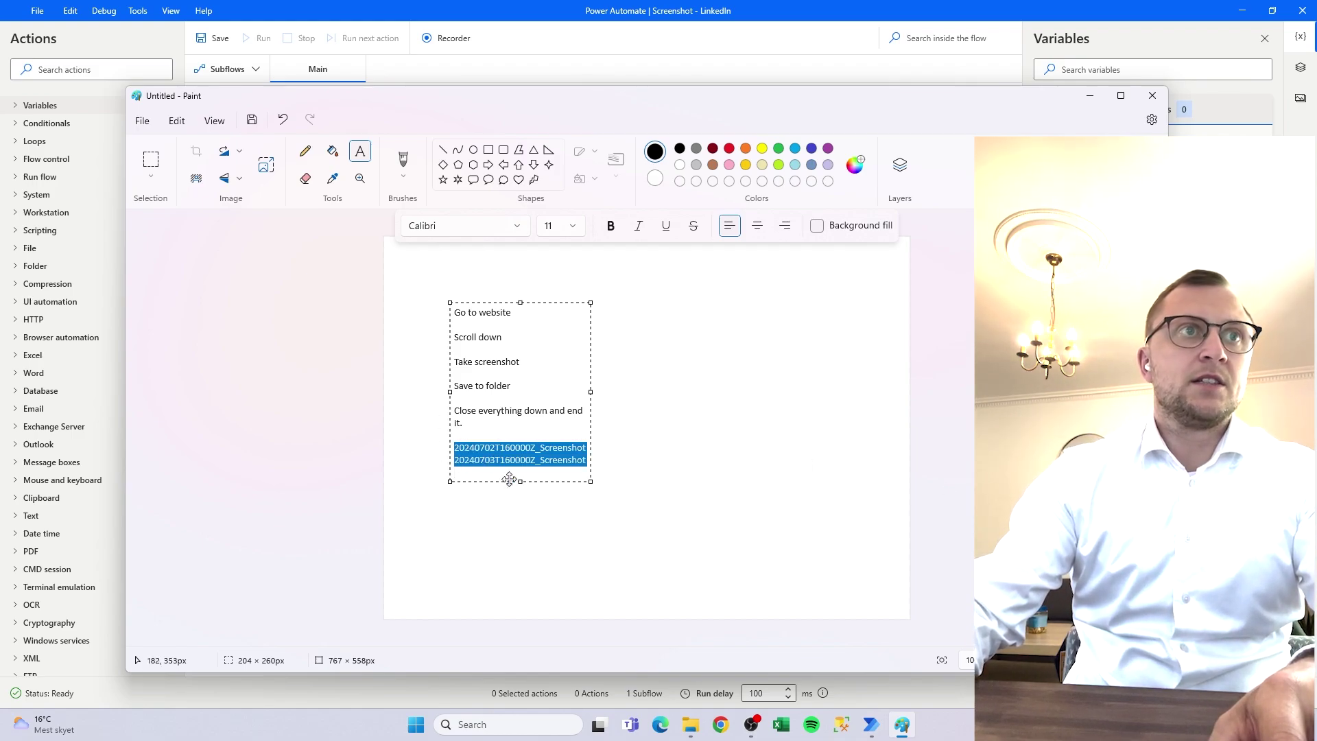
pyautogui.press('Right')
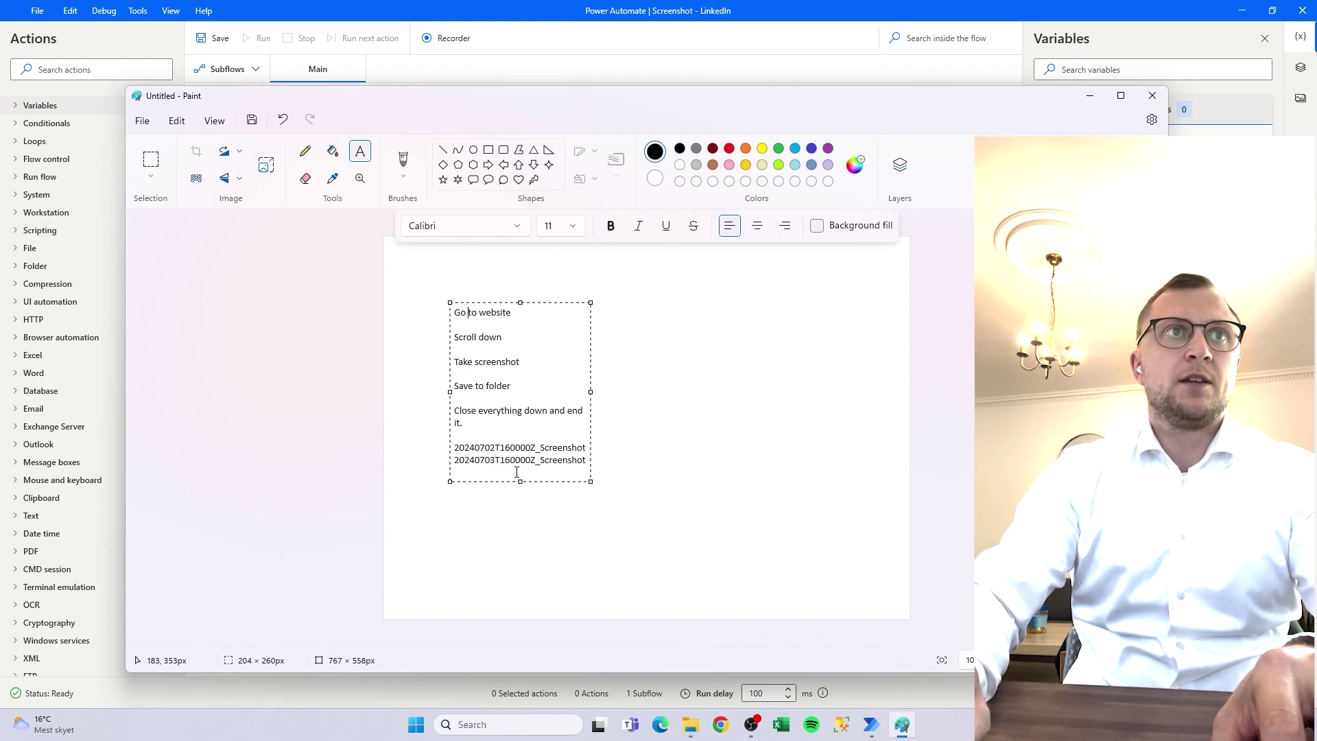
pyautogui.press('Return')
pyautogui.press('Return')
pyautogui.press('Up')
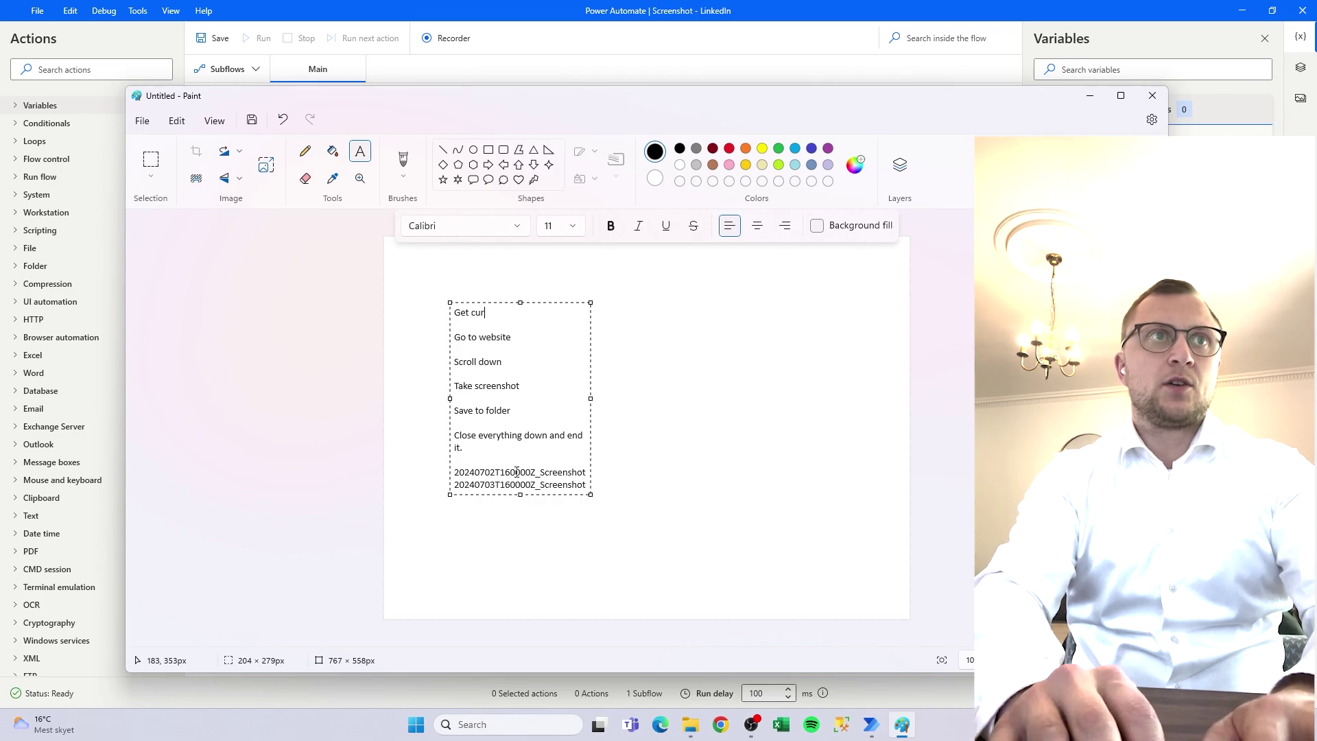
# Write 'Get current date' and 'Adjust that a bit' at the top of the plan, then return to Power Automate
pyautogui.write('Get current date')
pyautogui.press('Return')
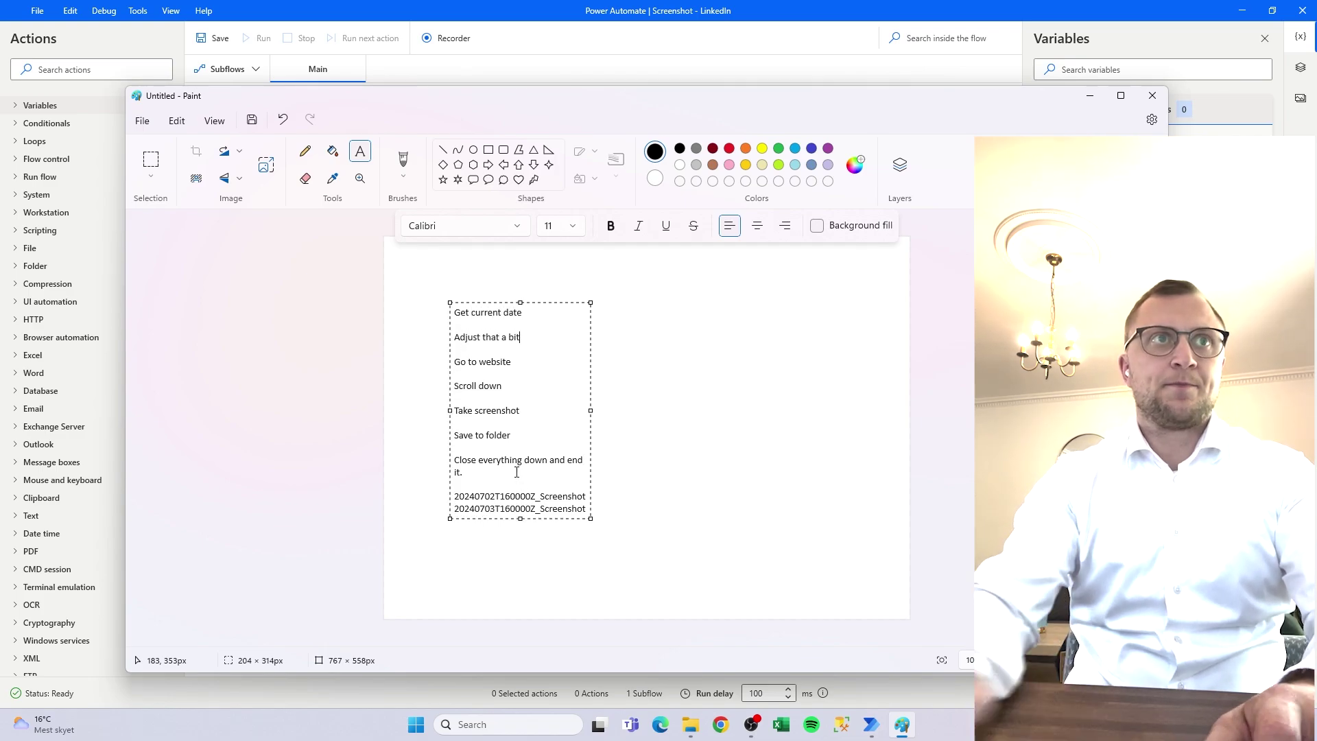
pyautogui.press('Up')
pyautogui.press('Up')
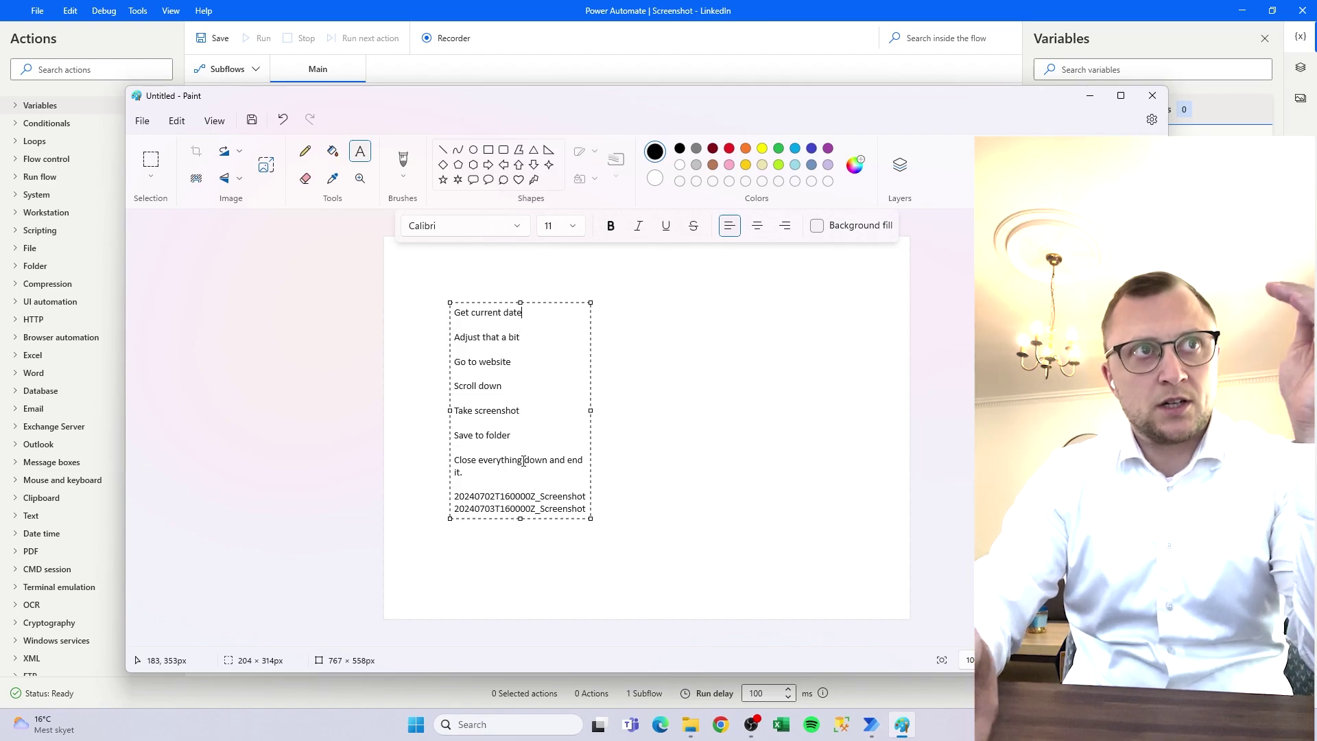
pyautogui.press('Down')
pyautogui.press('Down')
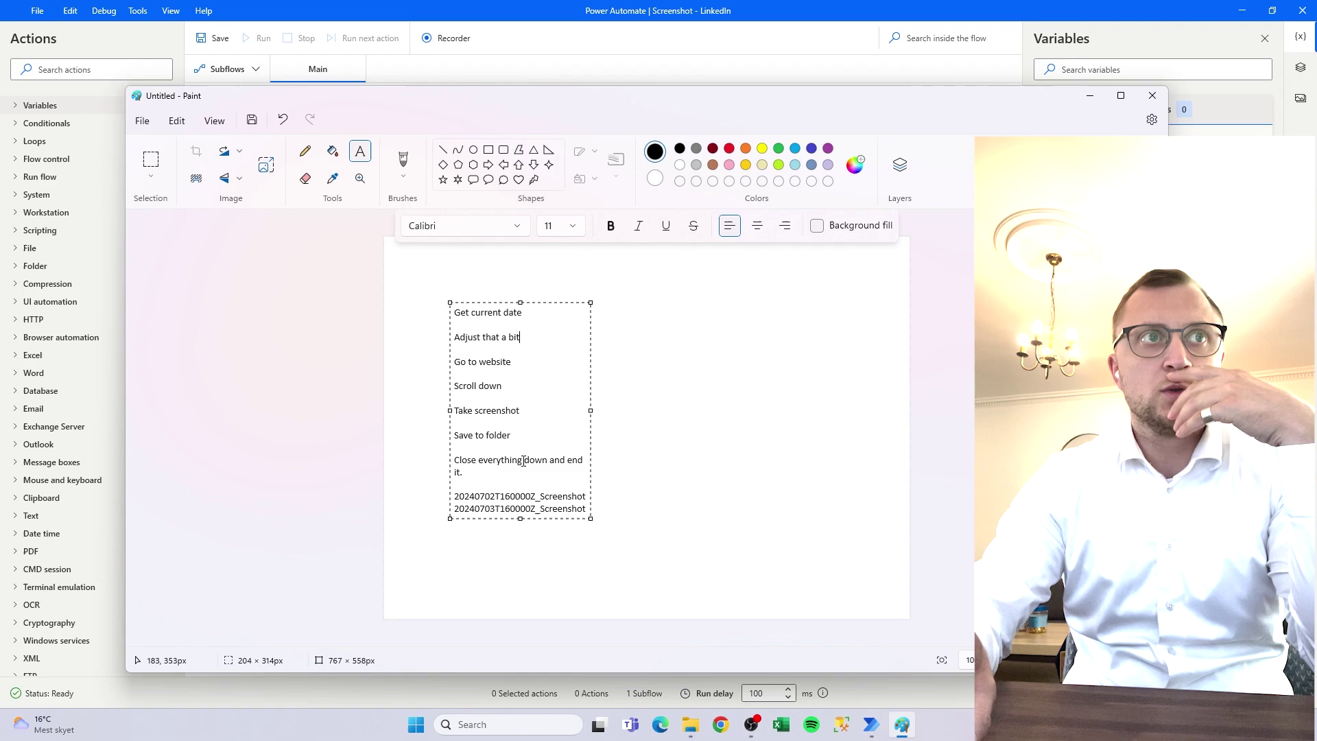
pyautogui.press('Down')
pyautogui.press('Down')
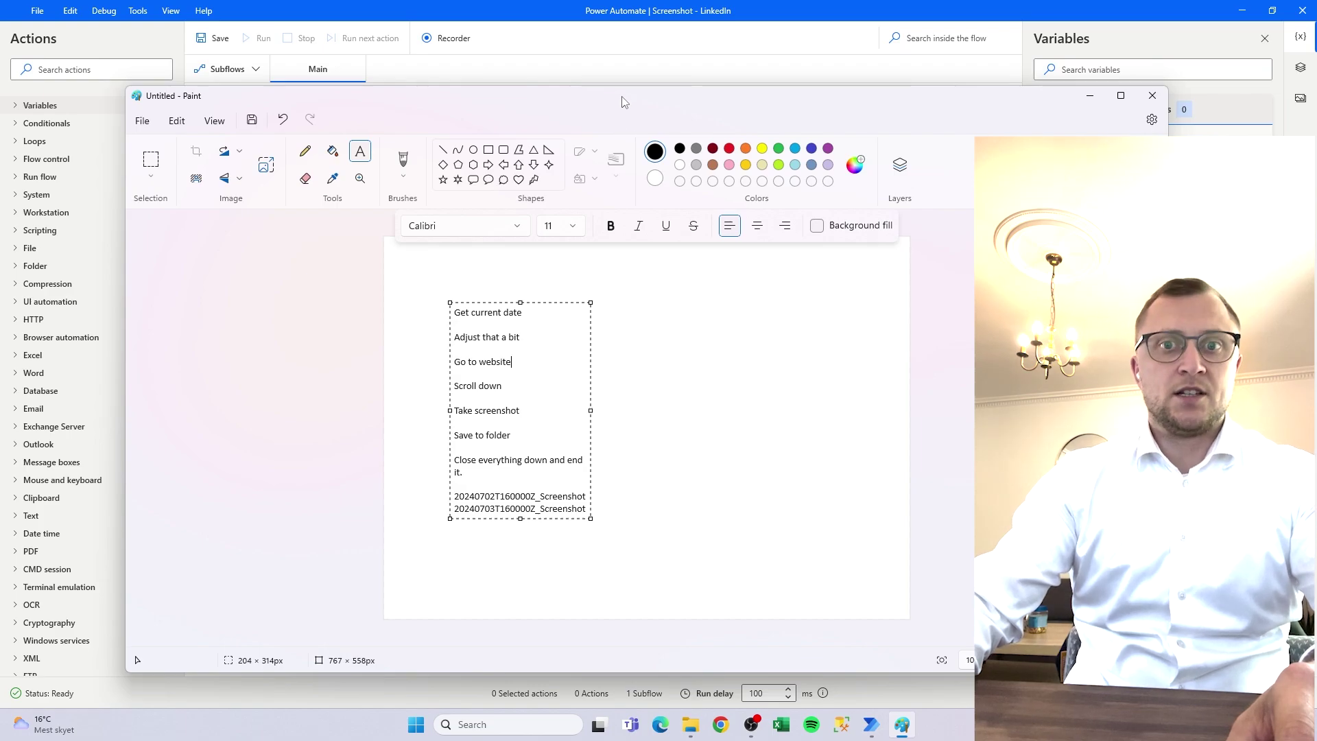
pyautogui.hotkey('alt', 'Tab')
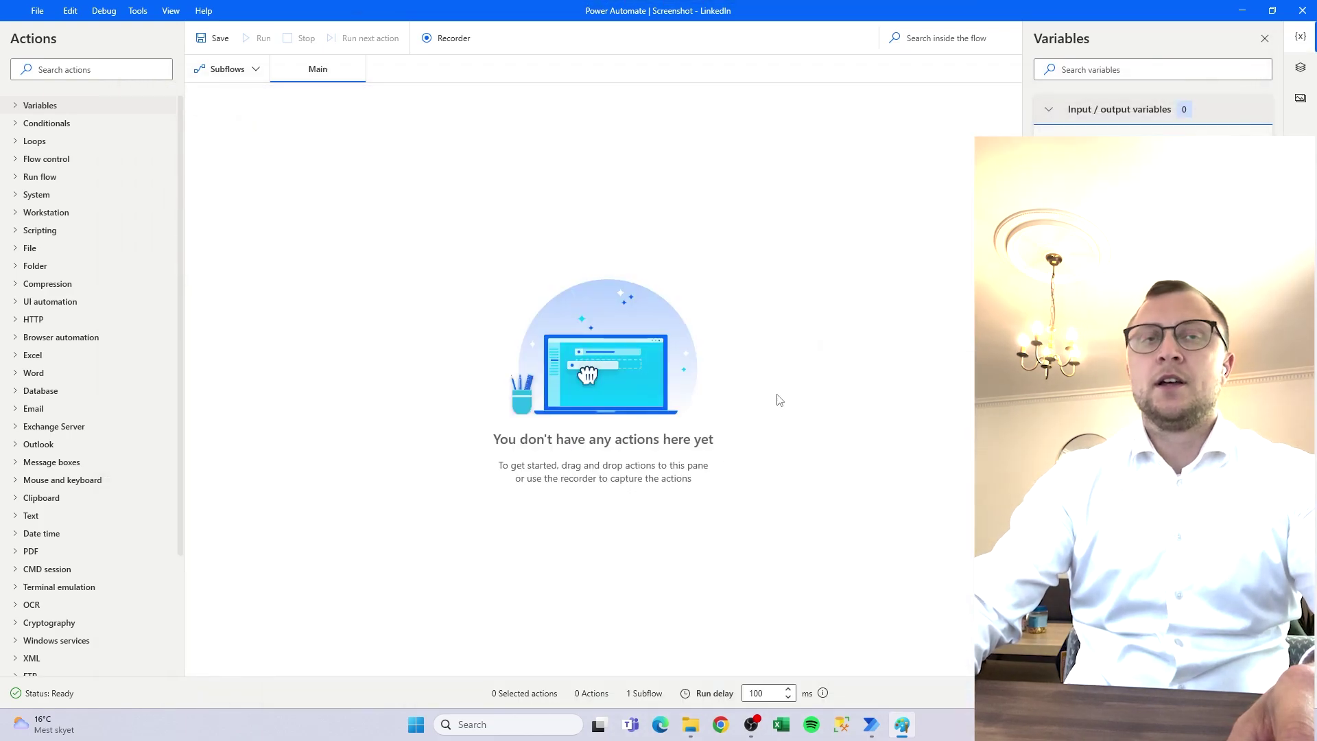
# Add Get current date and time as step 1, storing it in CurrentDateTime
pyautogui.click(120, 74)
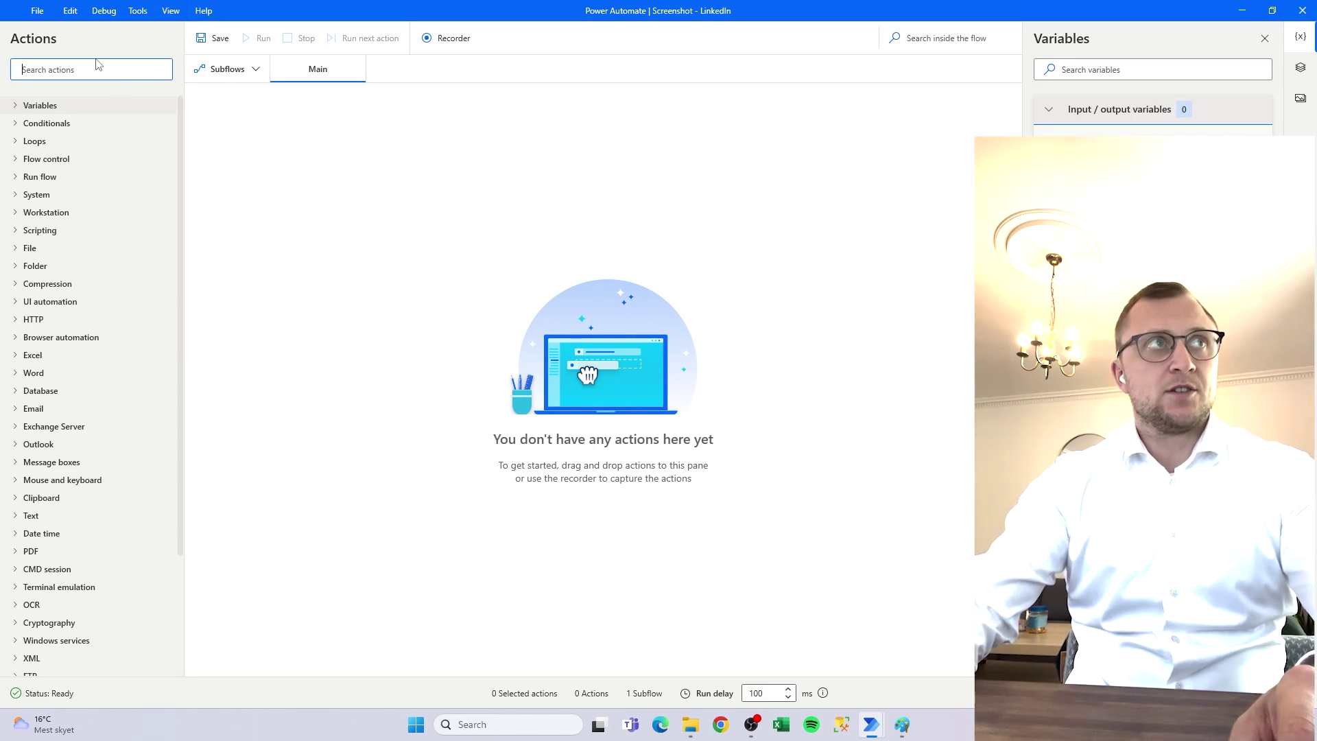
pyautogui.write('get current')
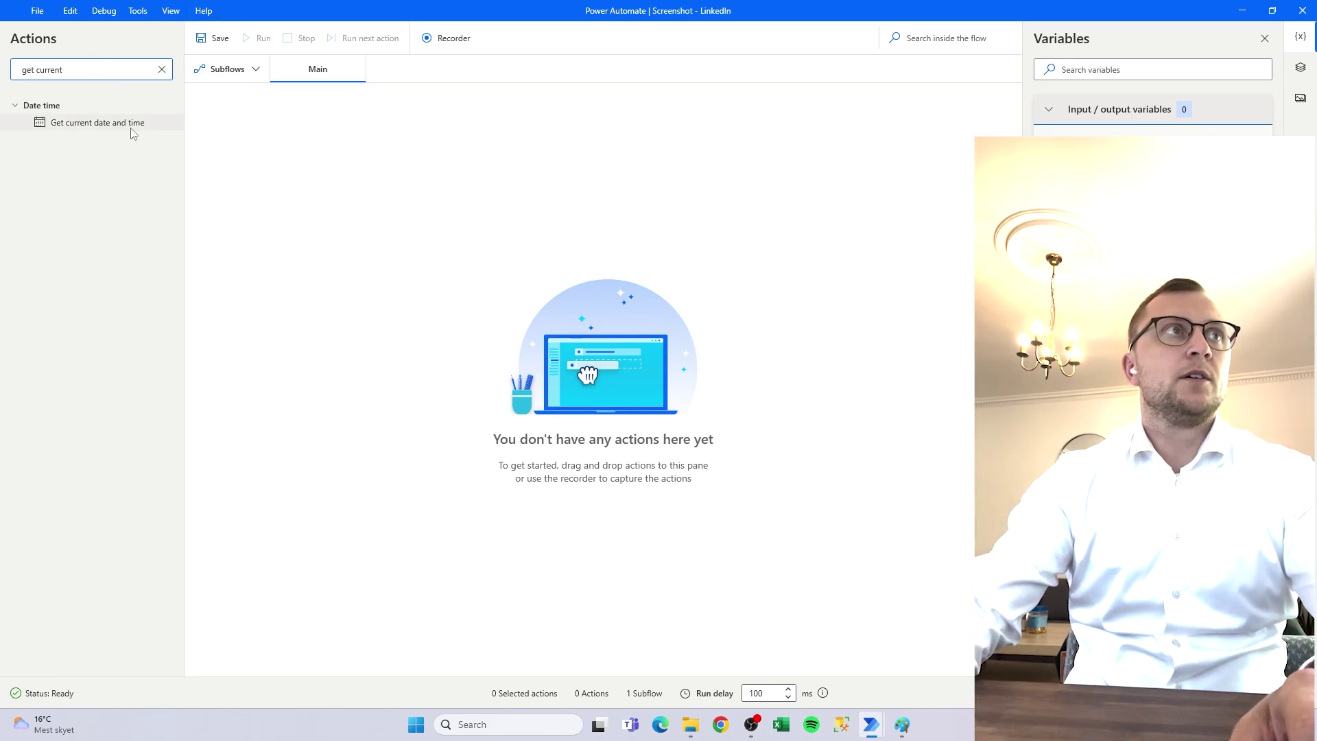
pyautogui.moveTo(133, 127); pyautogui.dragTo(318, 146)
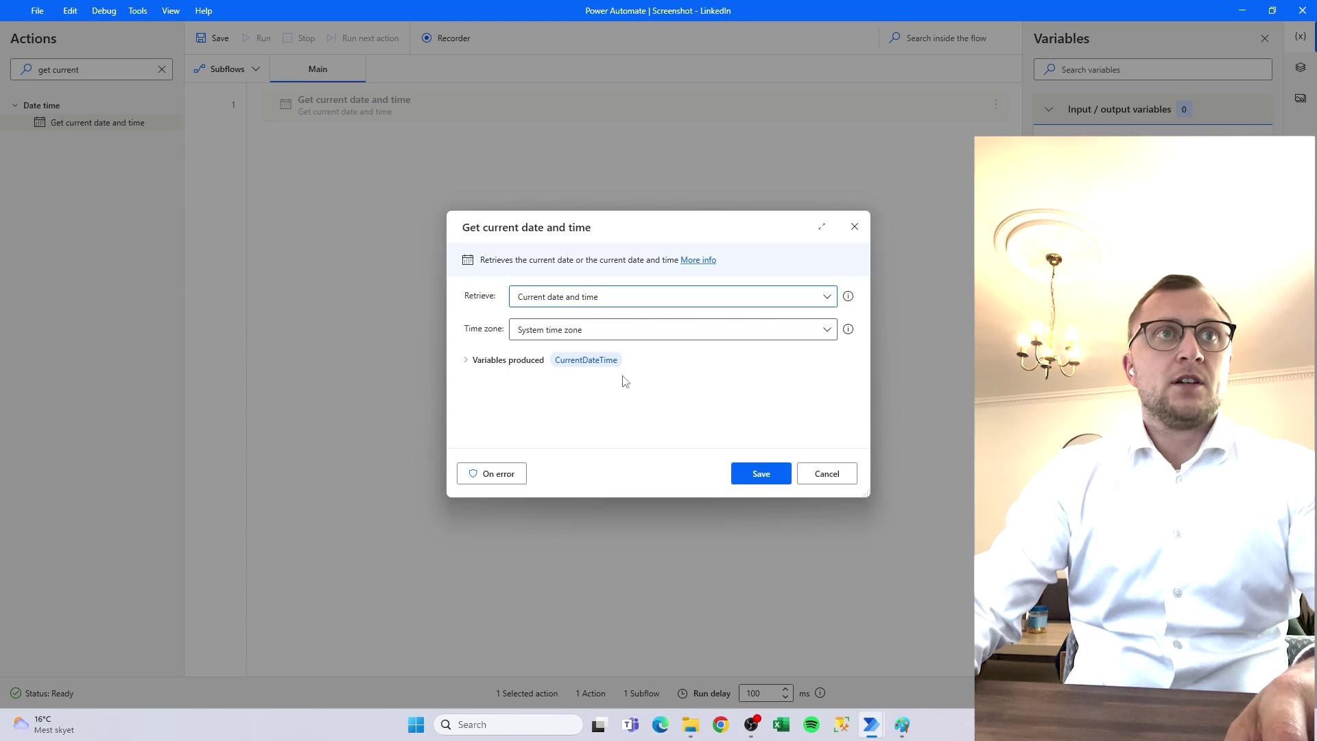
pyautogui.click(753, 480)
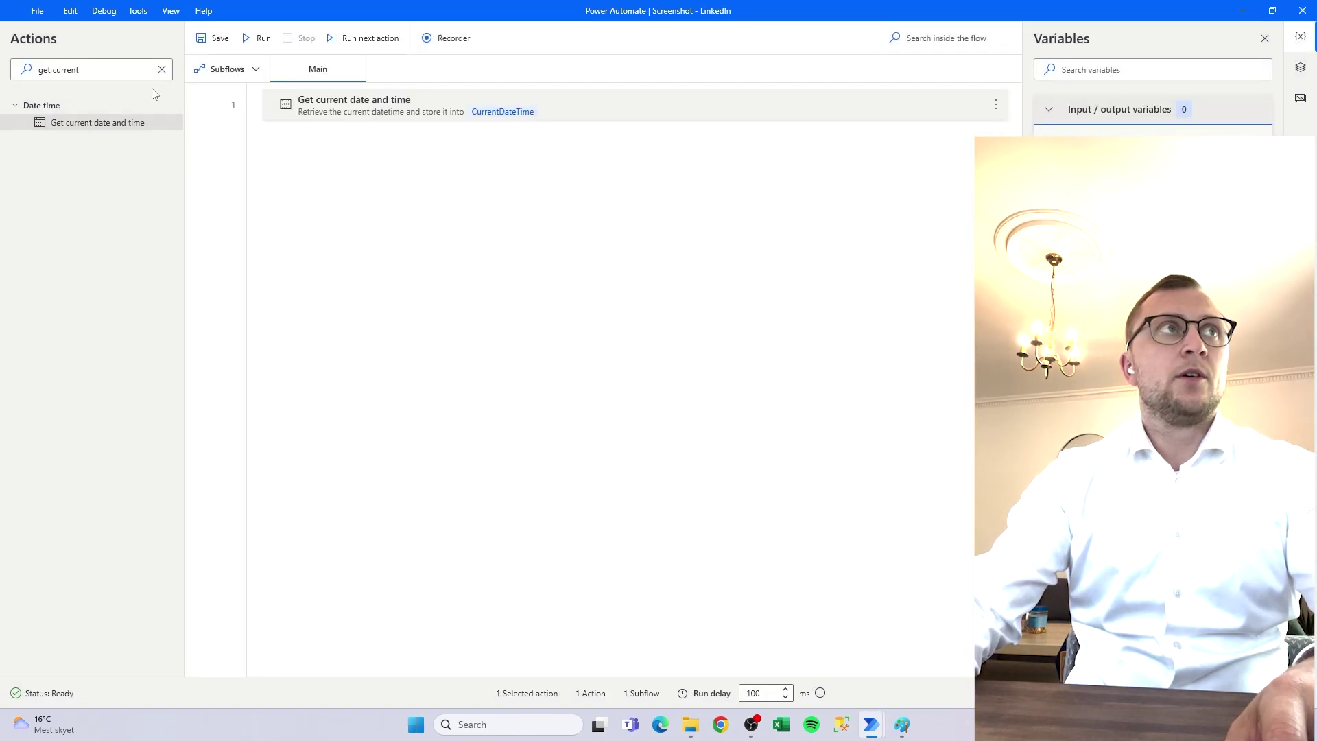
# Search actions for 'convert' and drag Convert datetime to text in as step 2
pyautogui.click(146, 74)
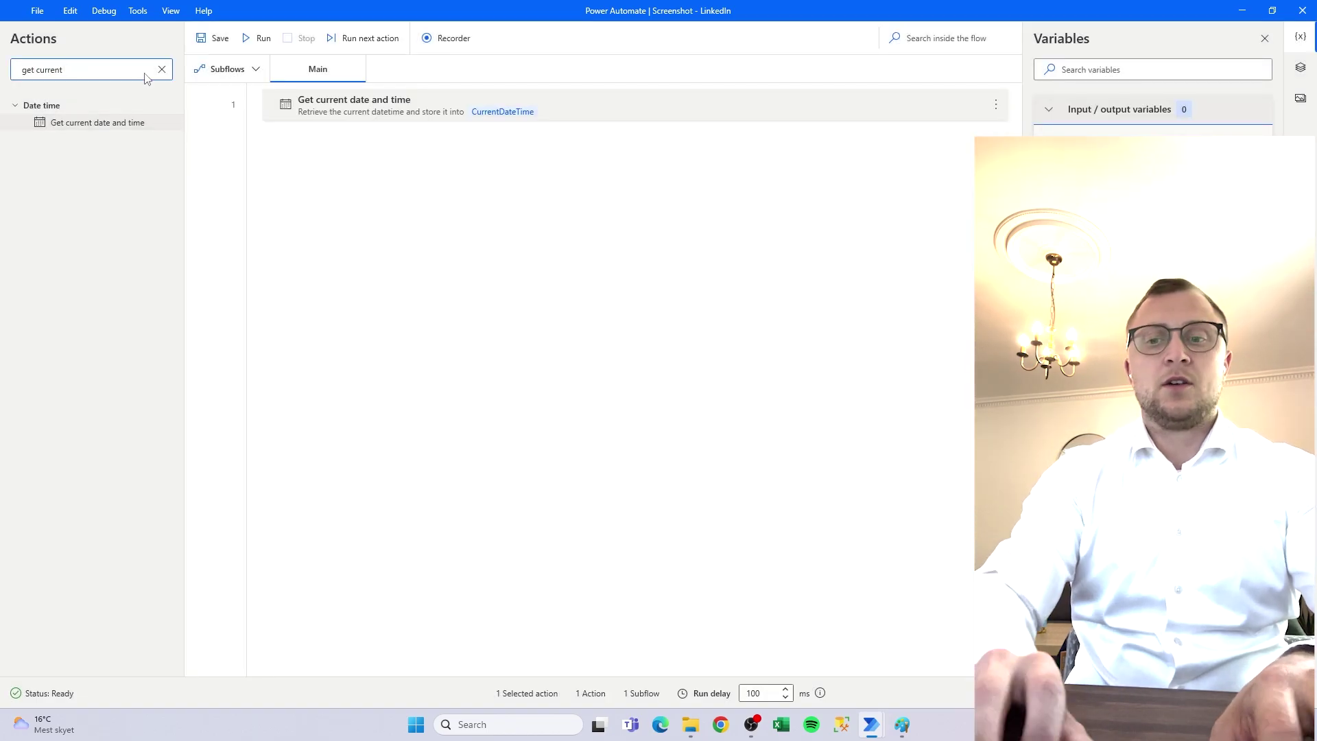
pyautogui.hotkey('ctrl', 'a')
pyautogui.press('BackSpace')
pyautogui.write('fo')
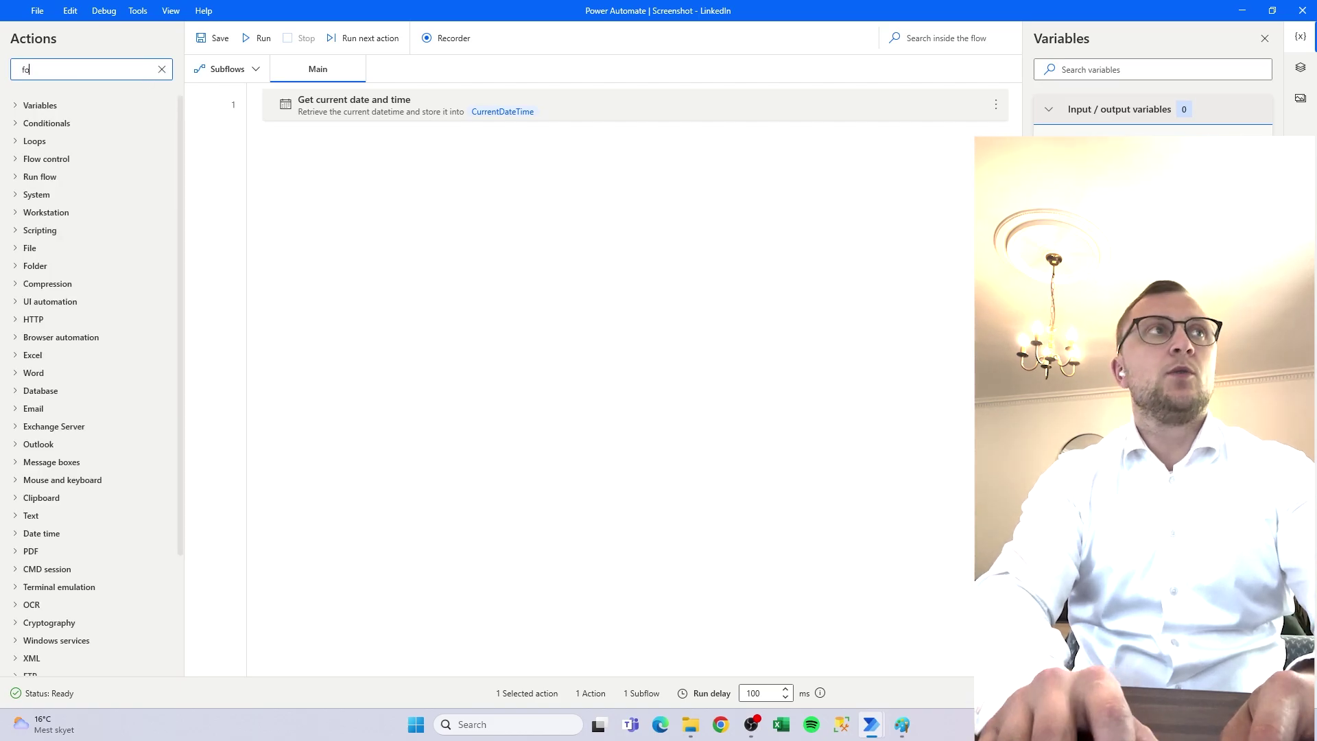
pyautogui.write('rmat')
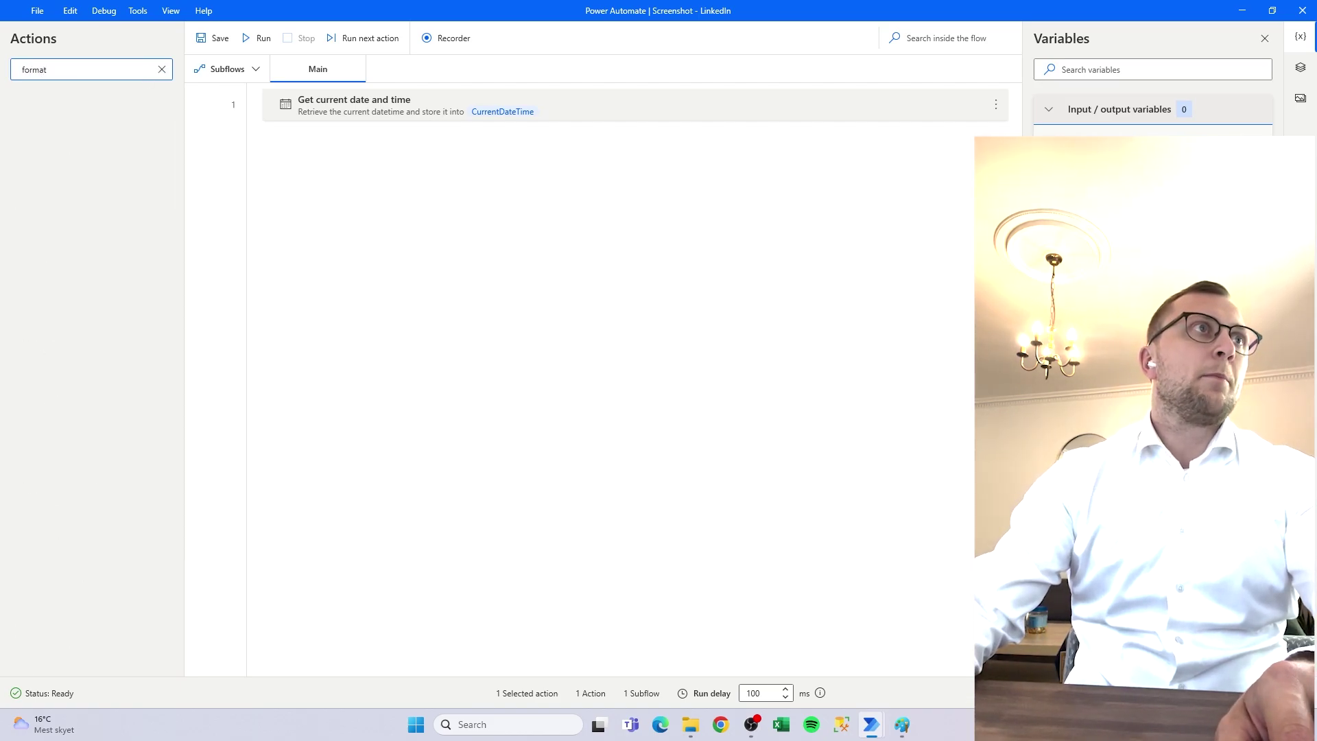
pyautogui.press('BackSpace')
pyautogui.press('BackSpace')
pyautogui.press('BackSpace')
pyautogui.press('BackSpace')
pyautogui.press('BackSpace')
pyautogui.press('BackSpace')
pyautogui.write('cover')
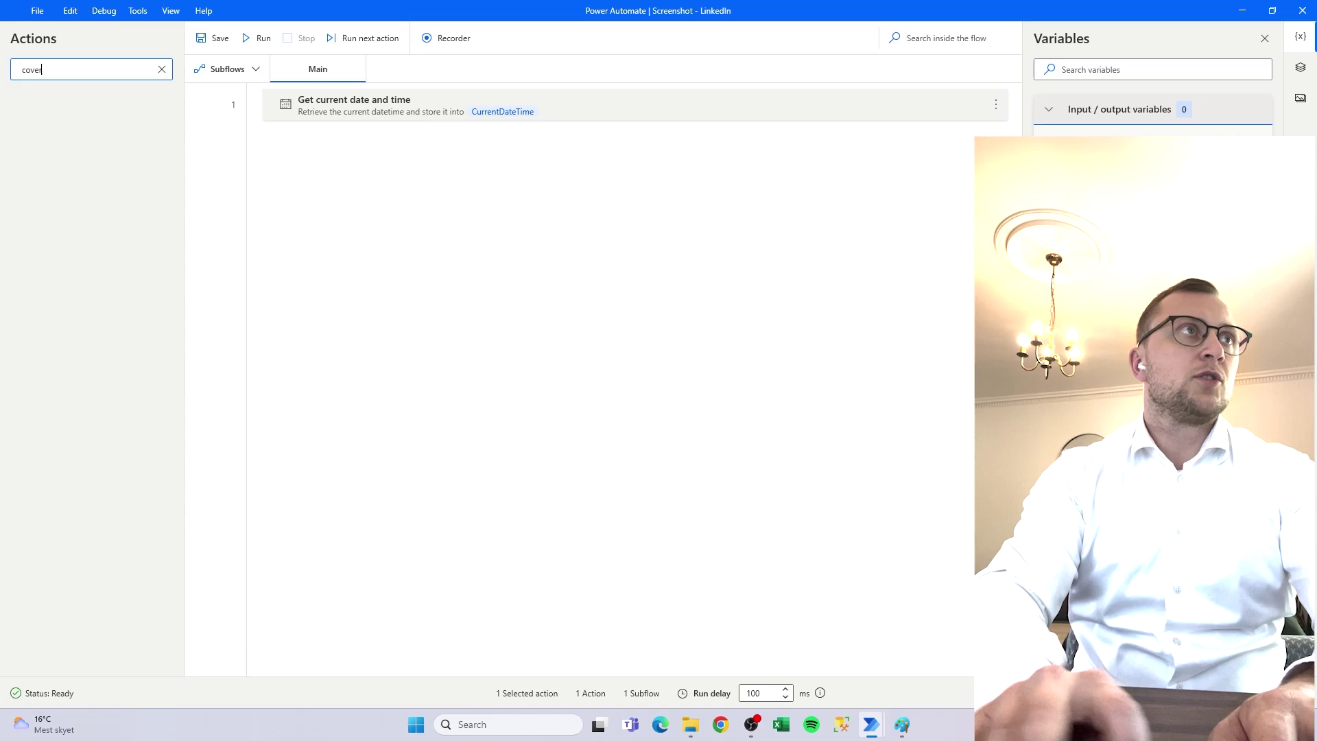
pyautogui.press('BackSpace')
pyautogui.press('BackSpace')
pyautogui.press('BackSpace')
pyautogui.press('BackSpace')
pyautogui.write('onvert')
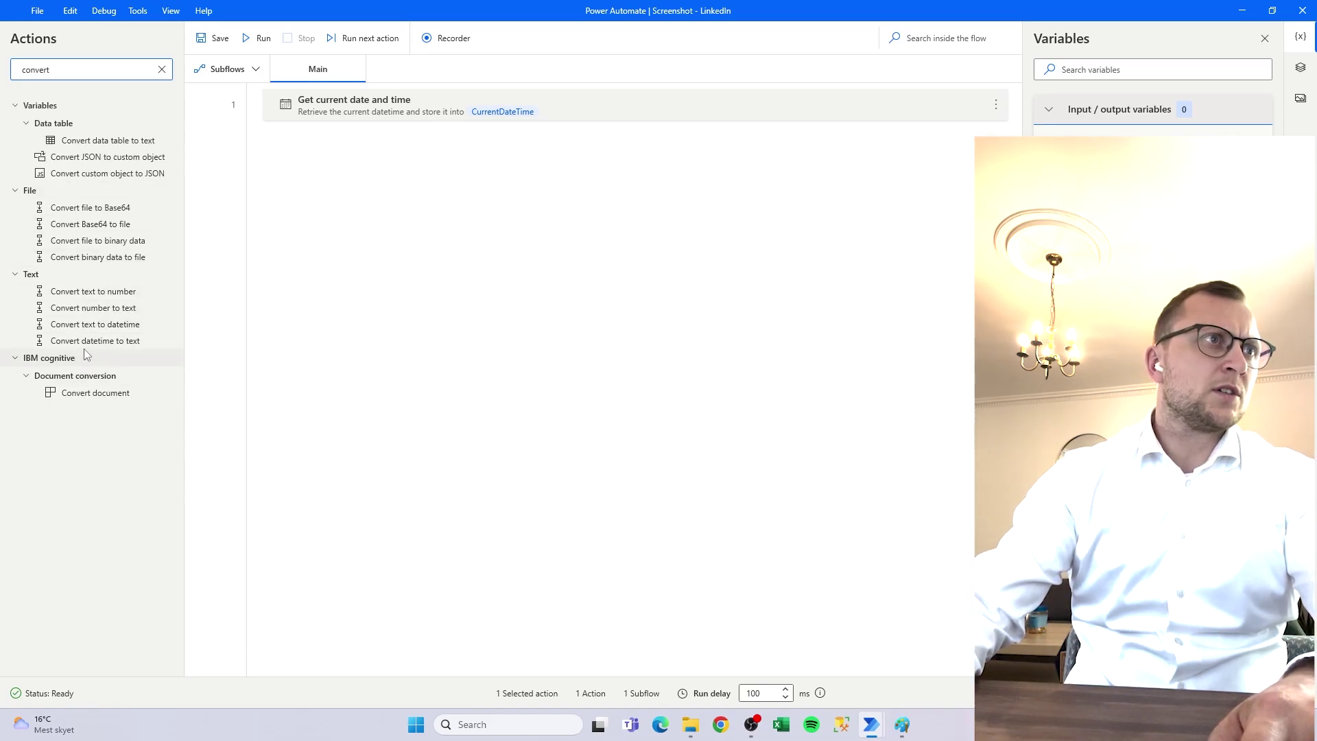
pyautogui.click(117, 344)
pyautogui.moveTo(104, 344); pyautogui.dragTo(430, 187)
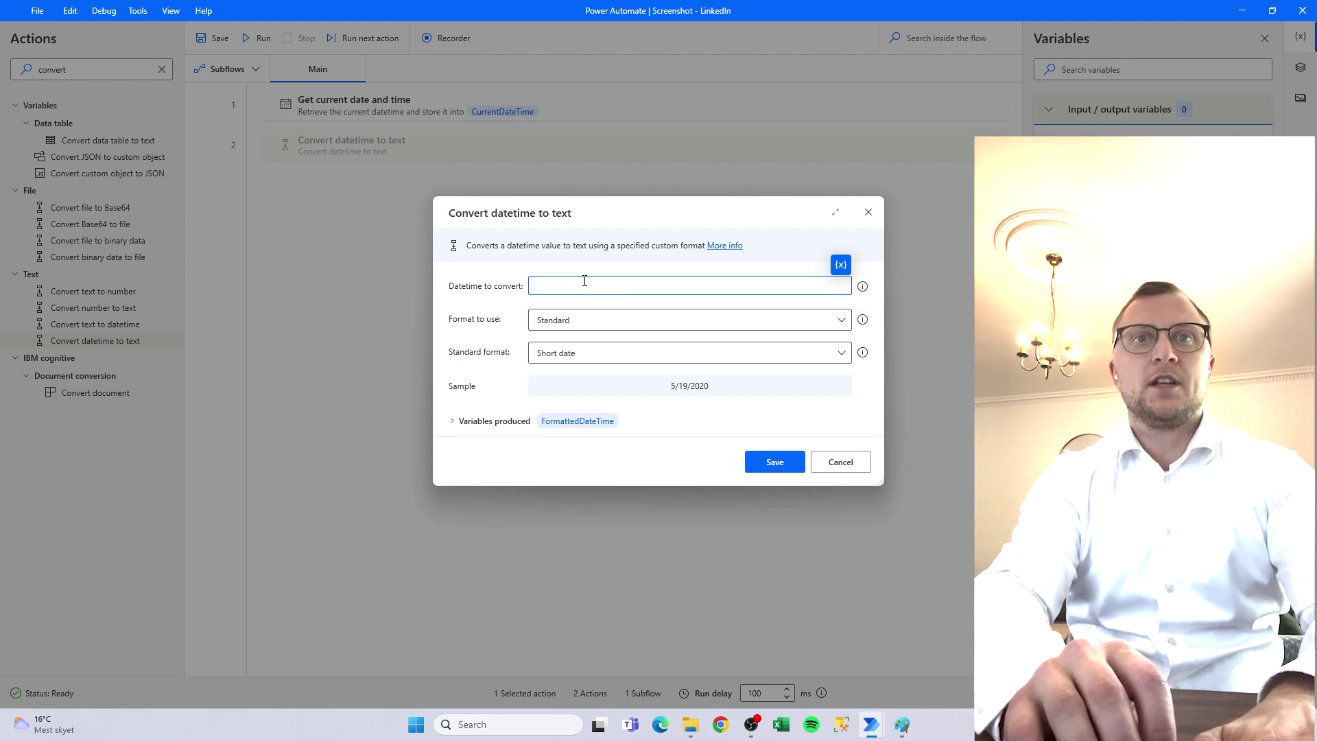
# Set Datetime to convert to %CurrentDateTime% from the variable picker, then open the Format to use list
pyautogui.write('%')
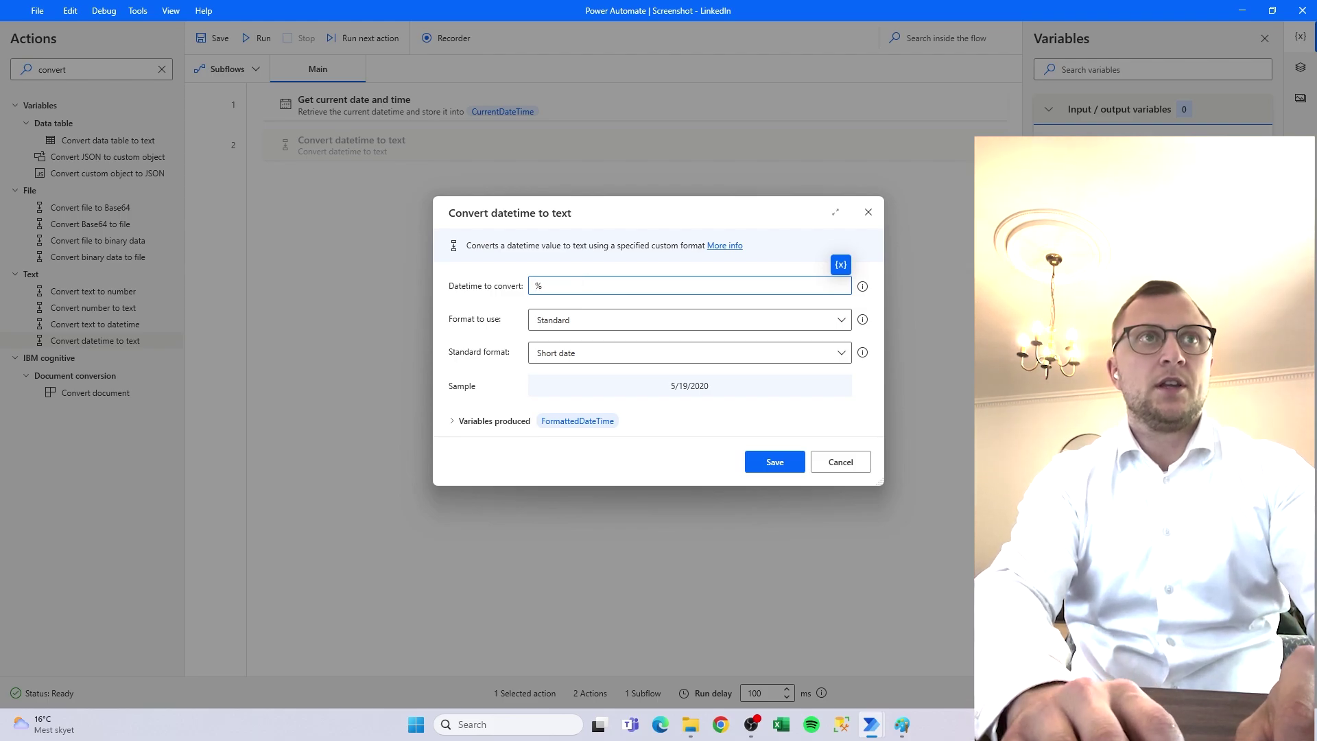
pyautogui.write('&')
pyautogui.press('BackSpace')
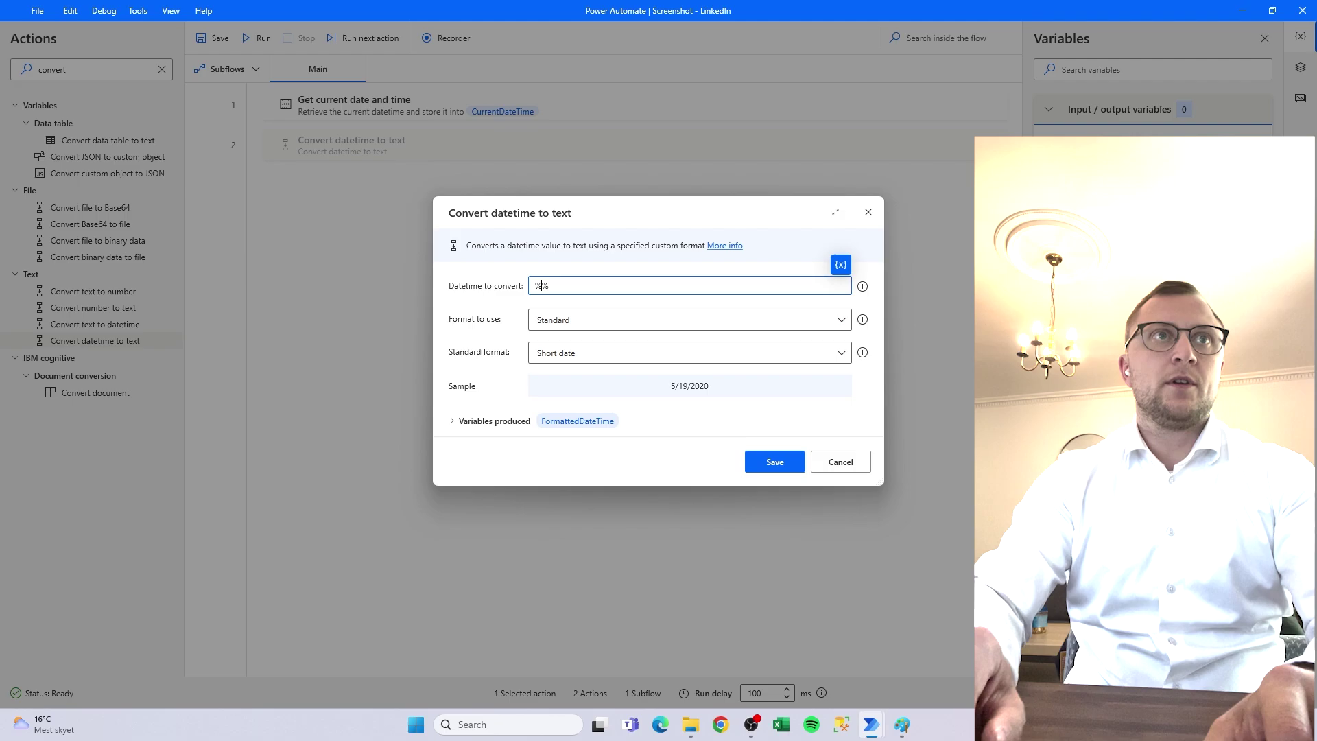
pyautogui.write('Current%DateTime')
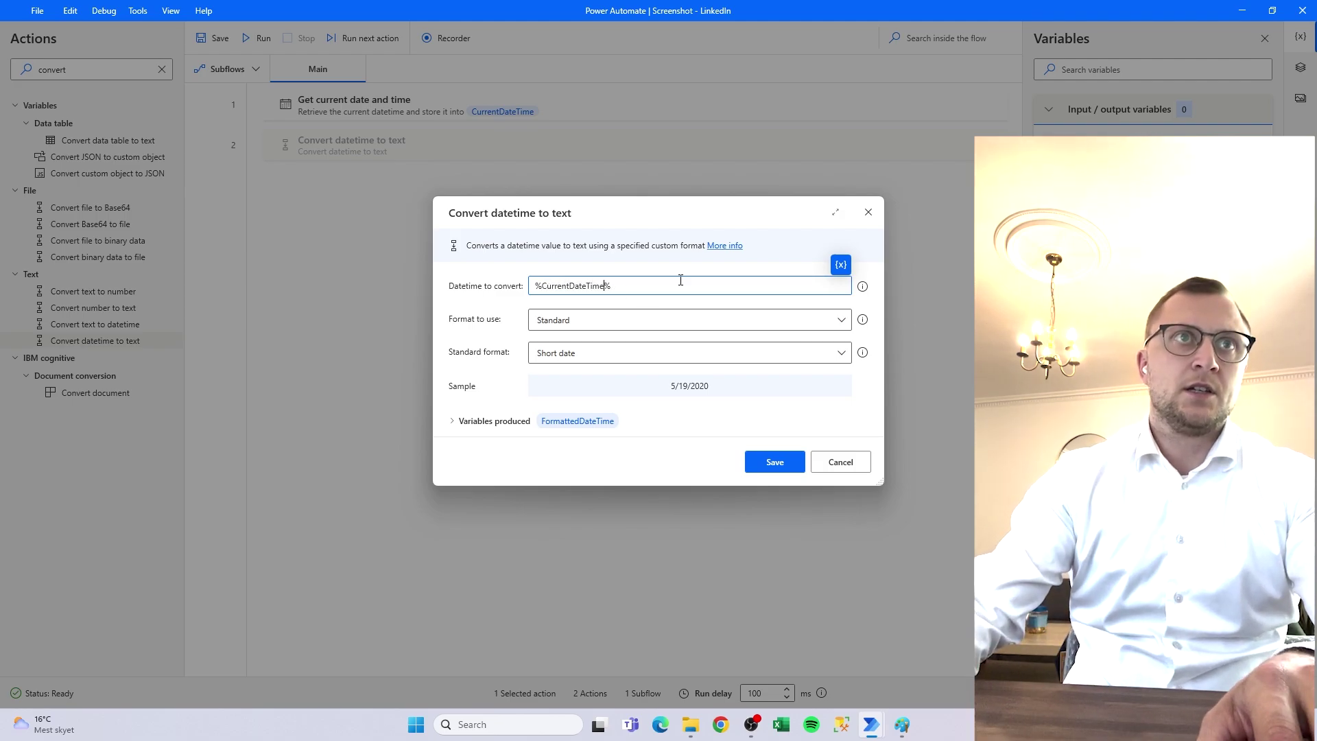
pyautogui.hotkey('ctrl', 'a')
pyautogui.press('BackSpace')
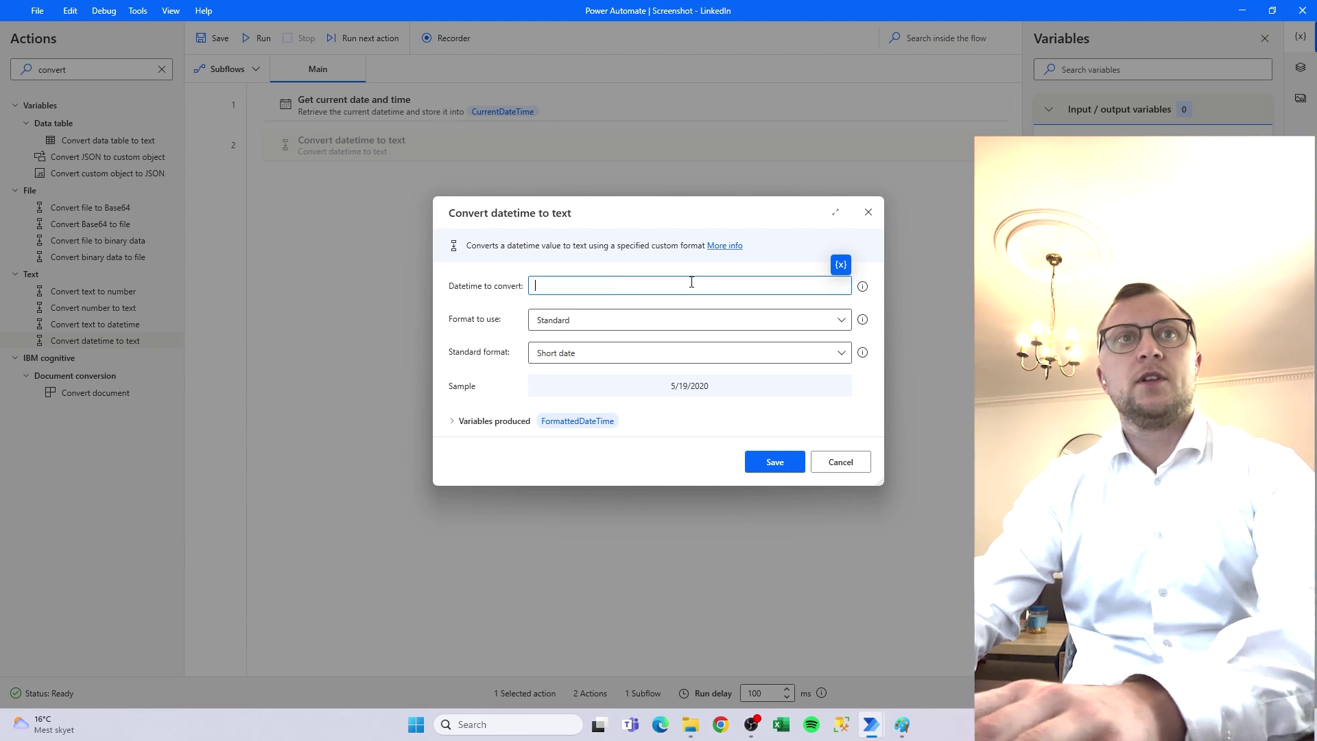
pyautogui.click(840, 267)
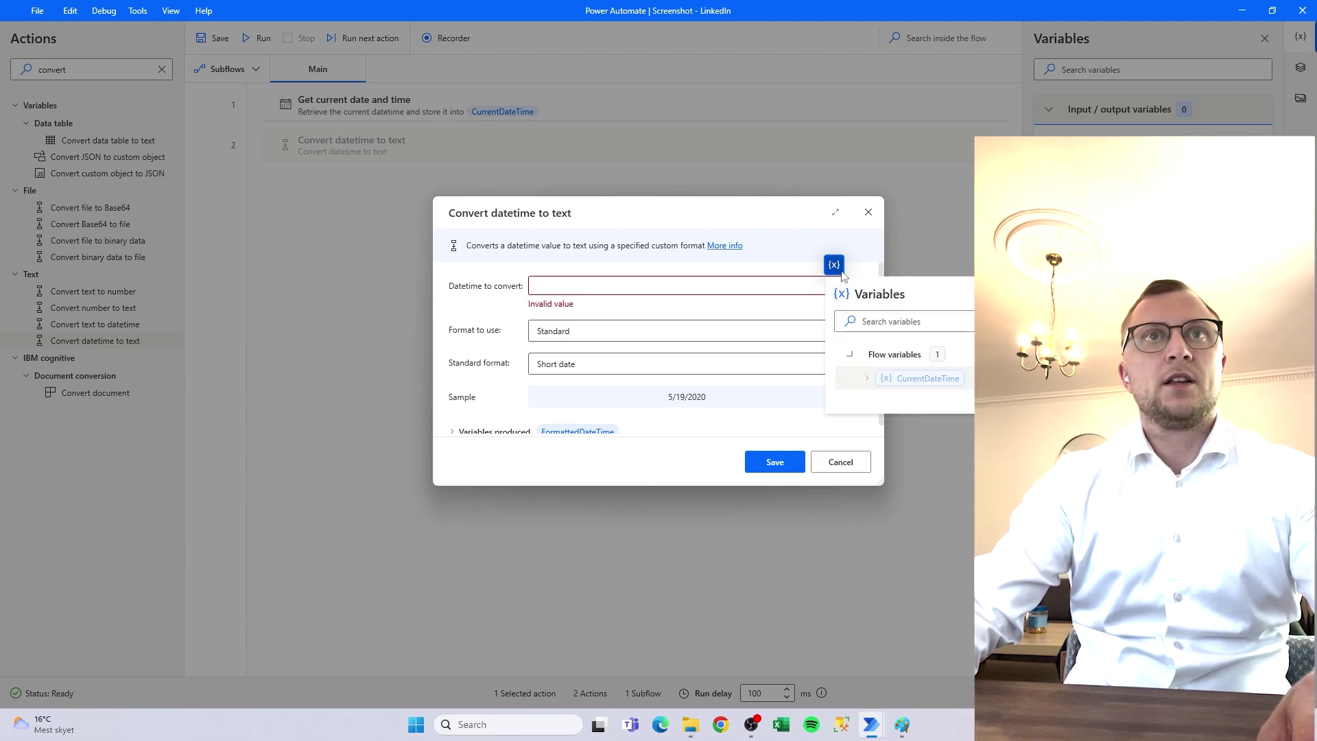
pyautogui.click(916, 381)
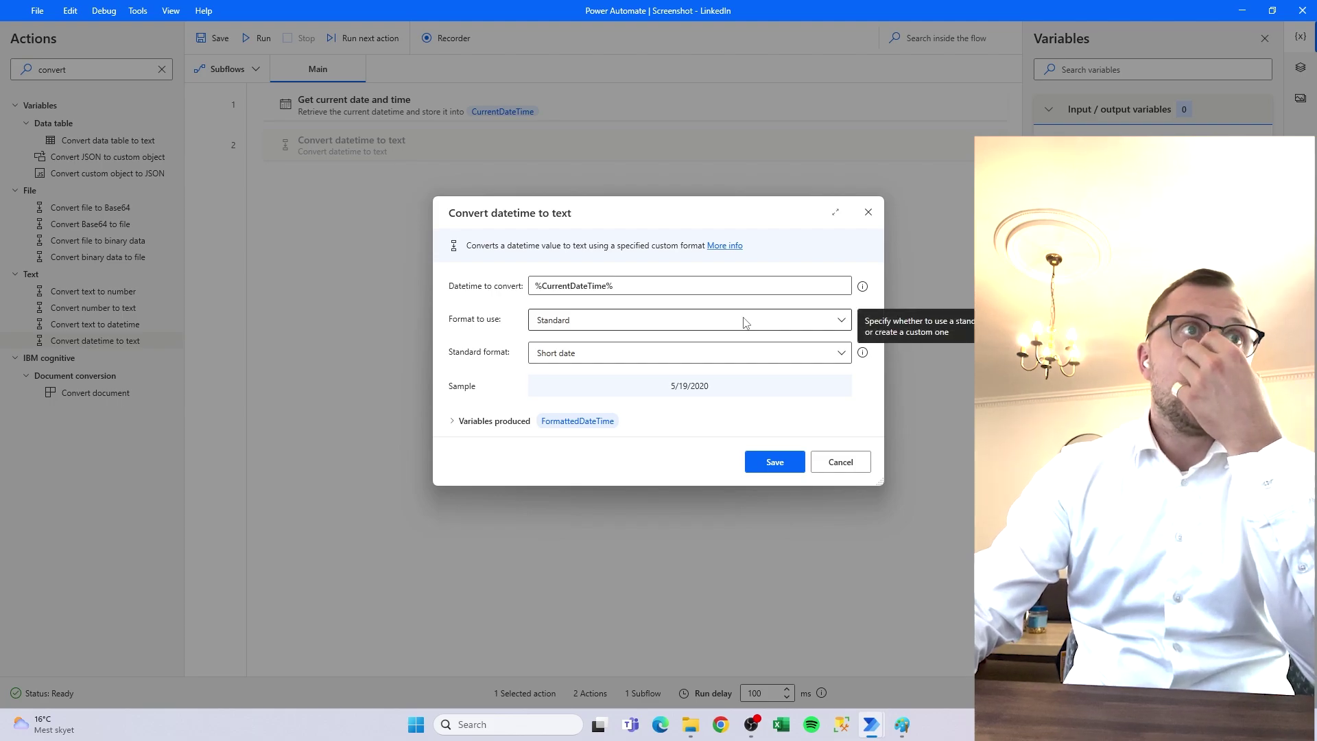
pyautogui.click(579, 330)
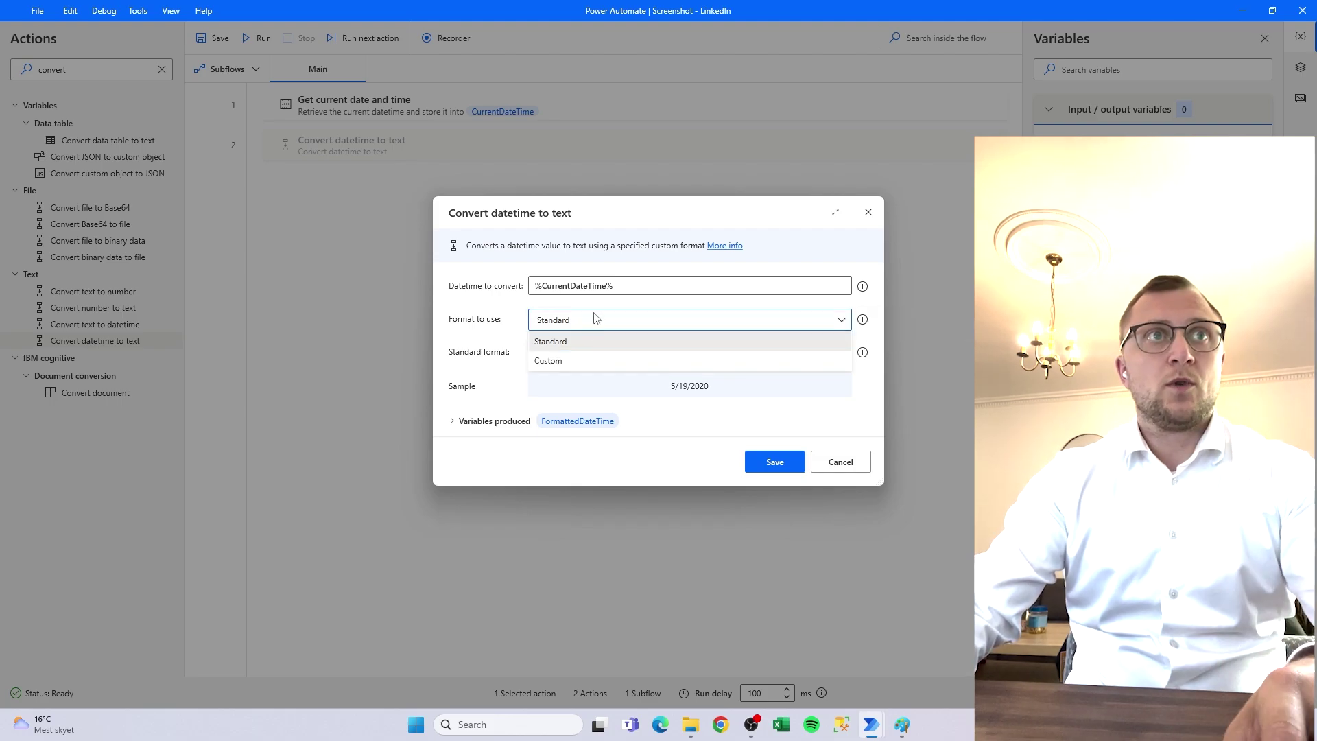
# Use custom format 'yyyymmddThhmmssZ', keep output FormattedDateTime, and save the conversion step
pyautogui.click(582, 361)
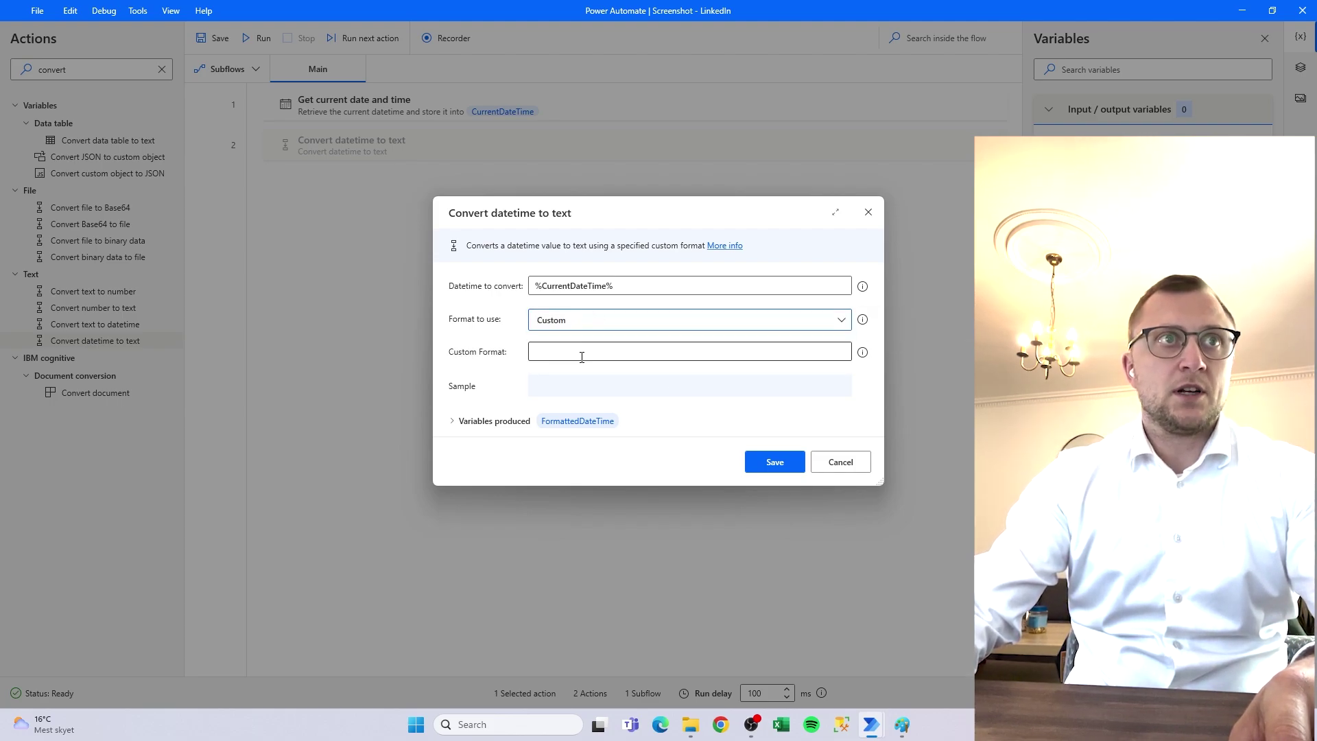
pyautogui.click(582, 354)
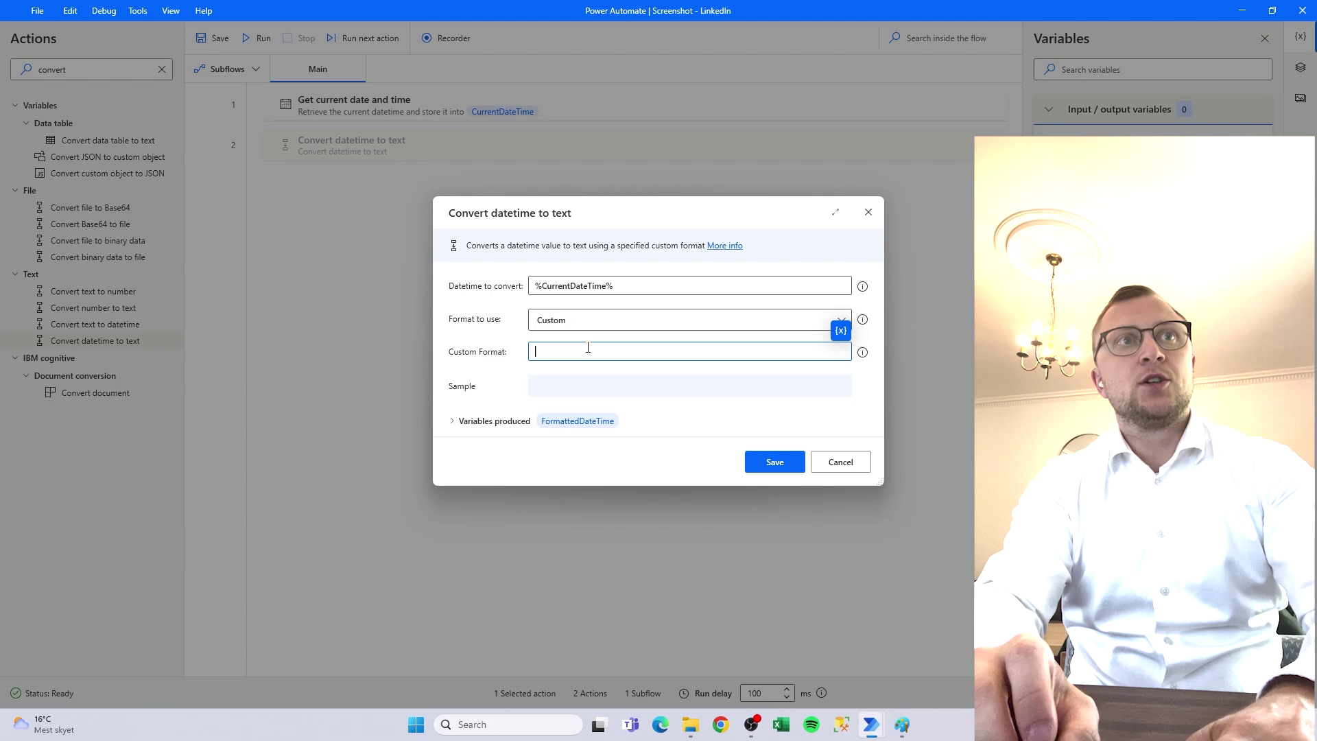
pyautogui.write('yyyymmddT')
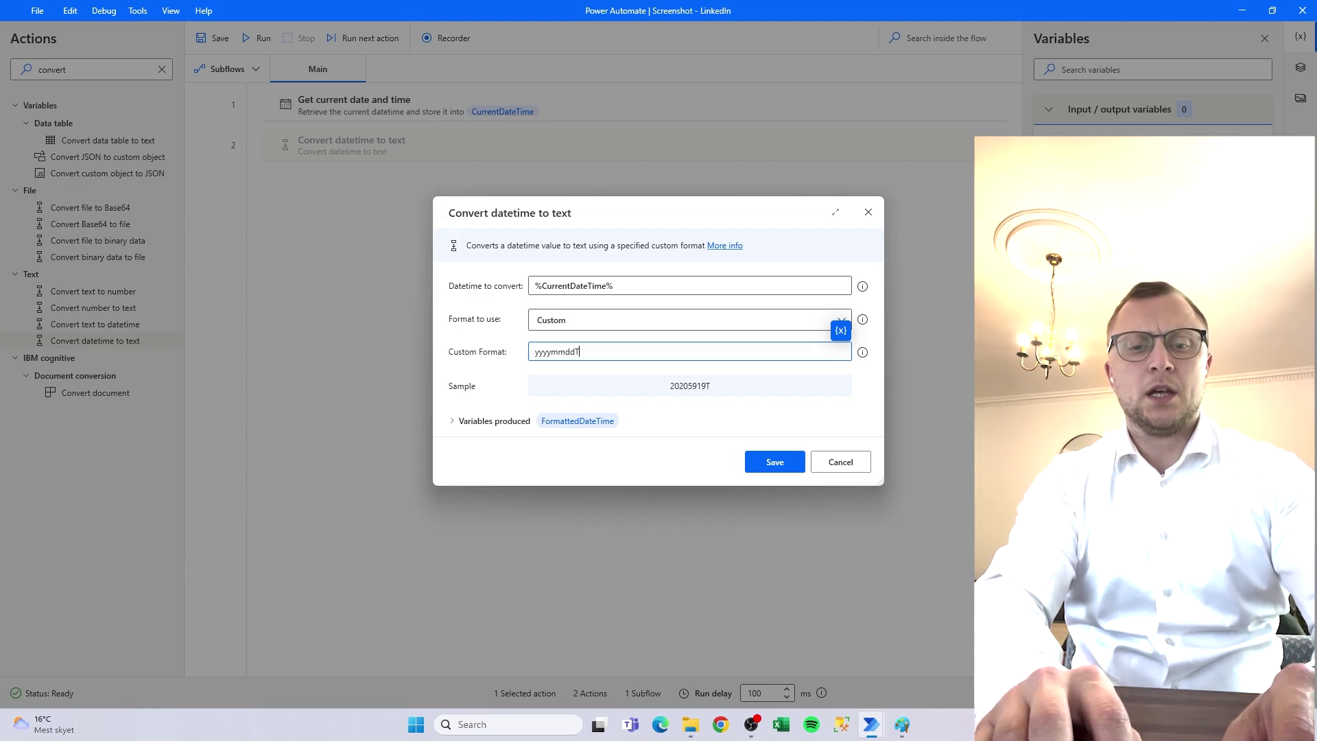
pyautogui.write('hhmmss')
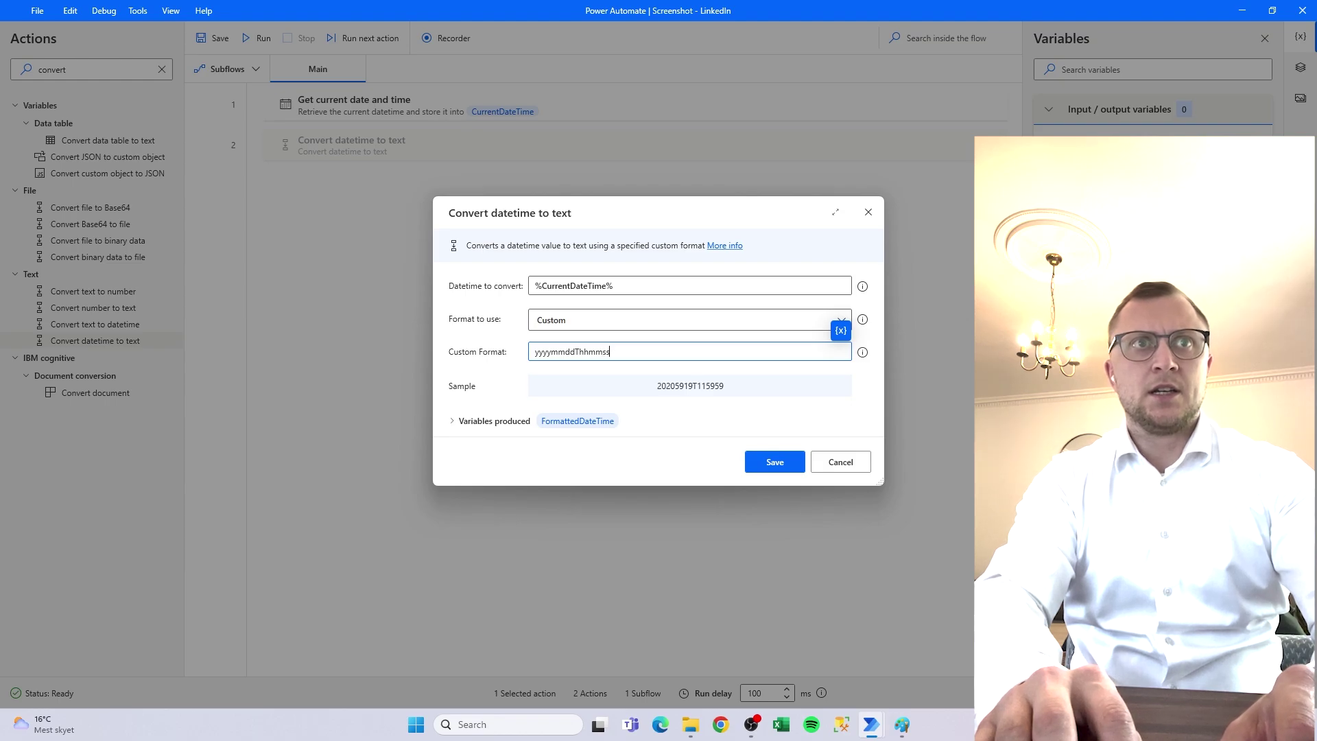
pyautogui.write('Z')
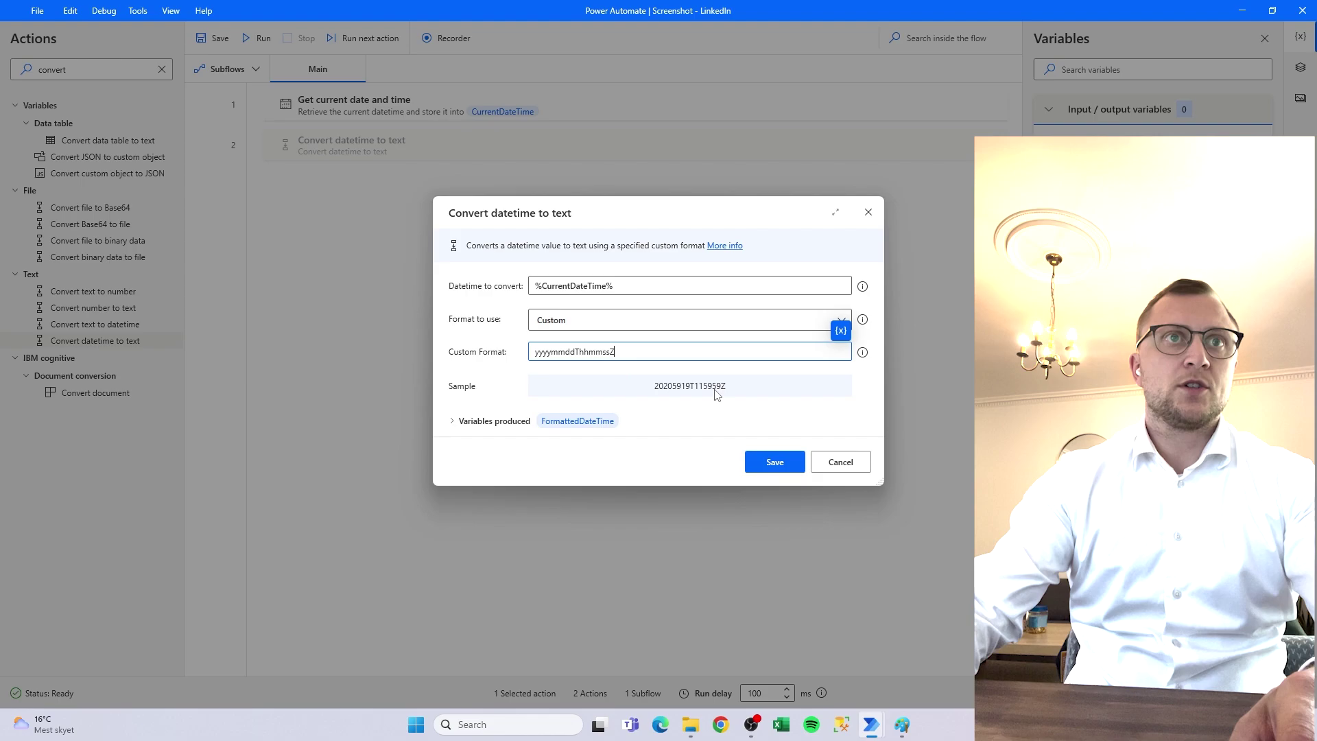
pyautogui.click(581, 422)
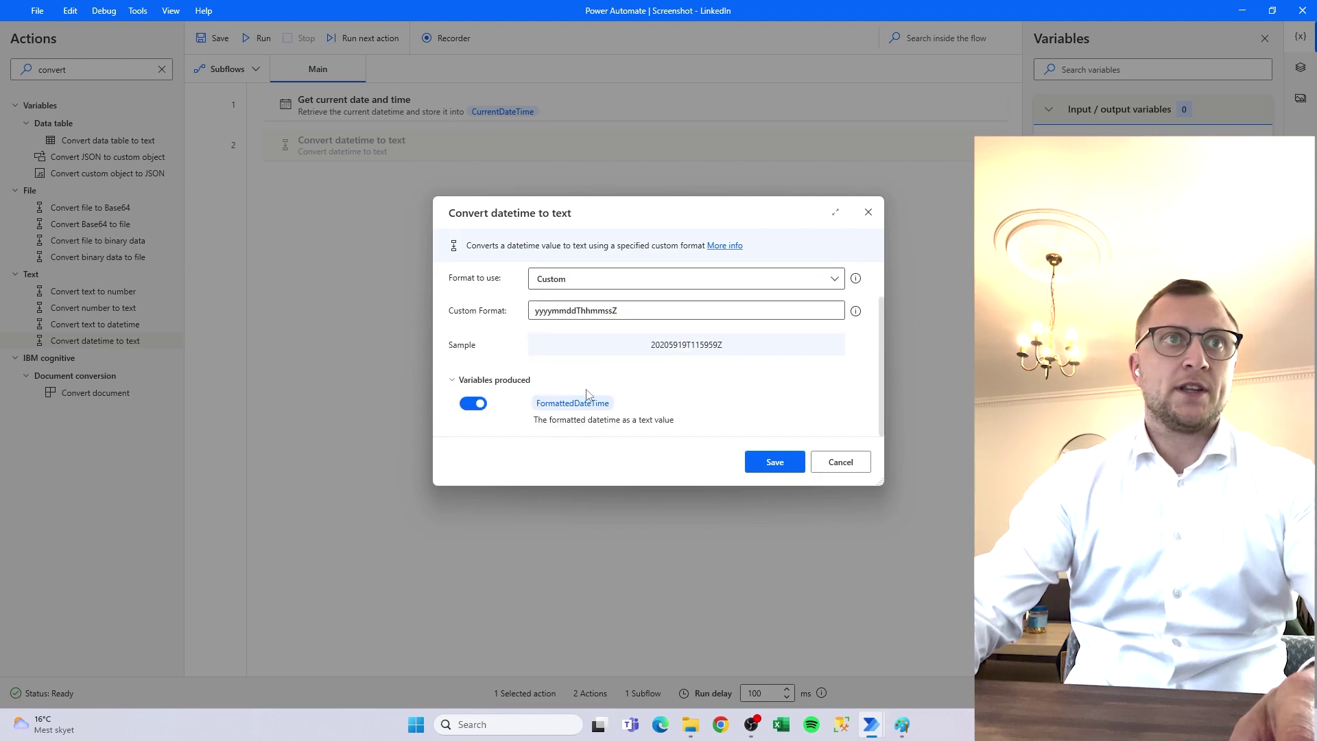
pyautogui.click(661, 314)
pyautogui.moveTo(661, 314); pyautogui.dragTo(447, 309)
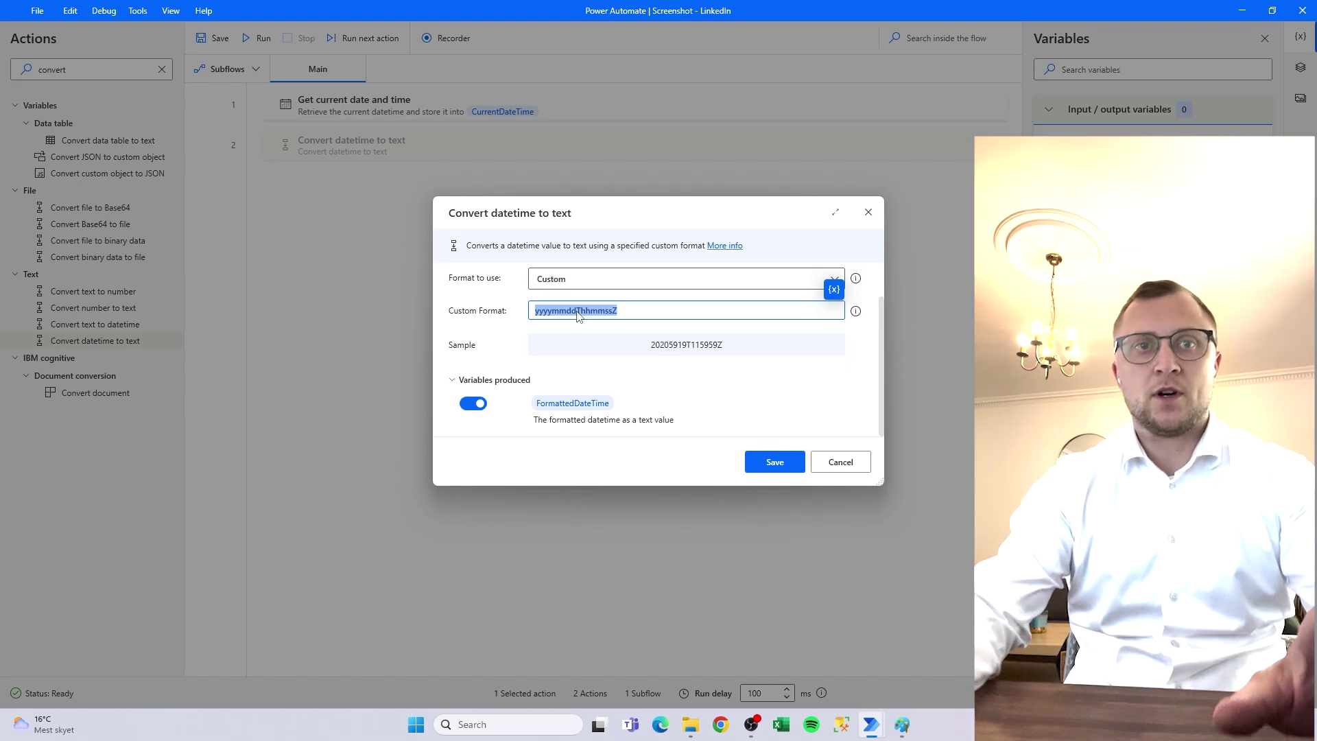
pyautogui.click(630, 310)
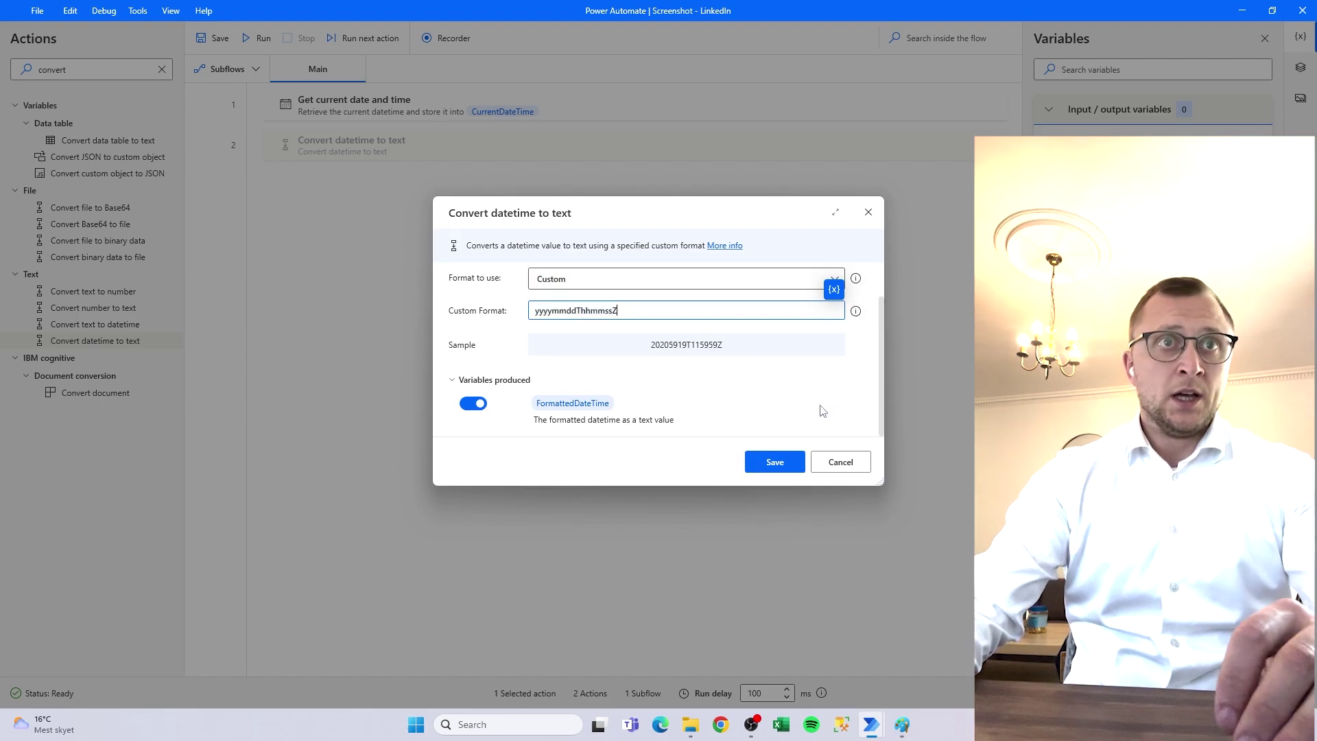
pyautogui.scroll(1, 822, 429)
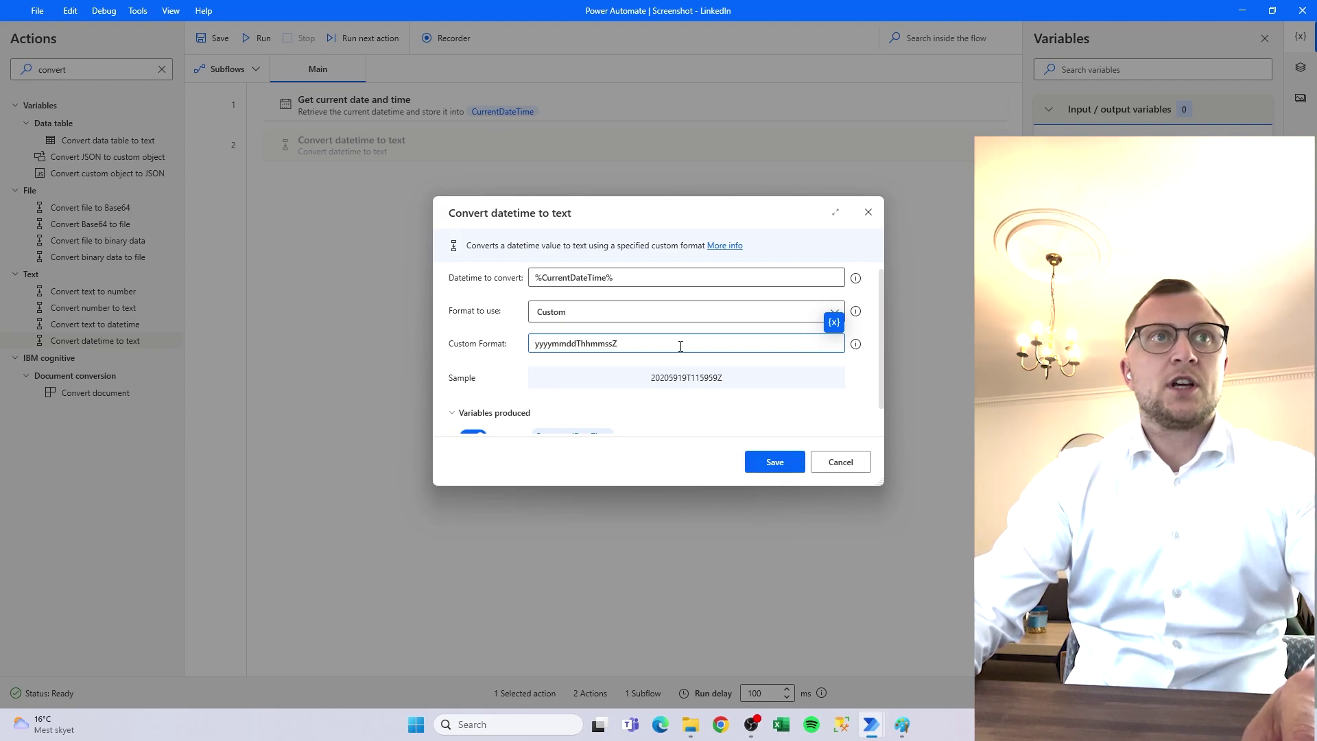
pyautogui.scroll(-1, 705, 425)
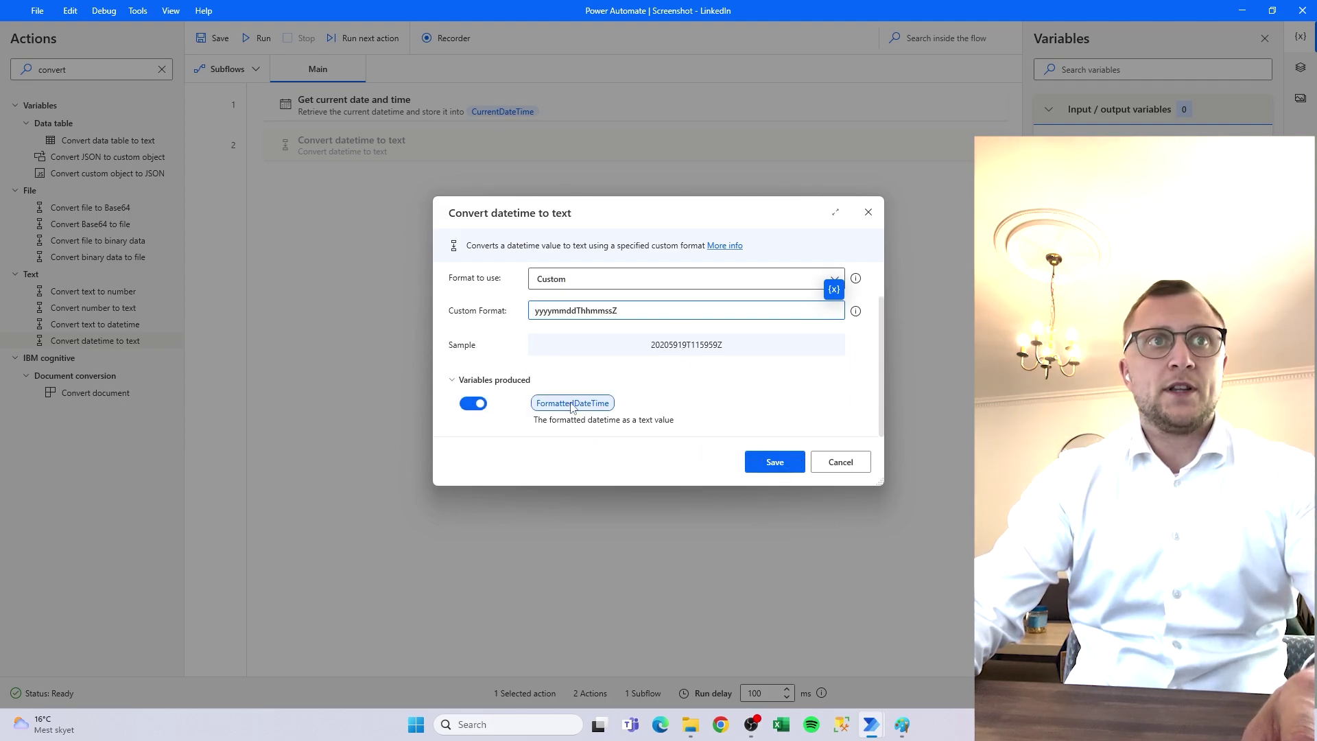
pyautogui.click(754, 454)
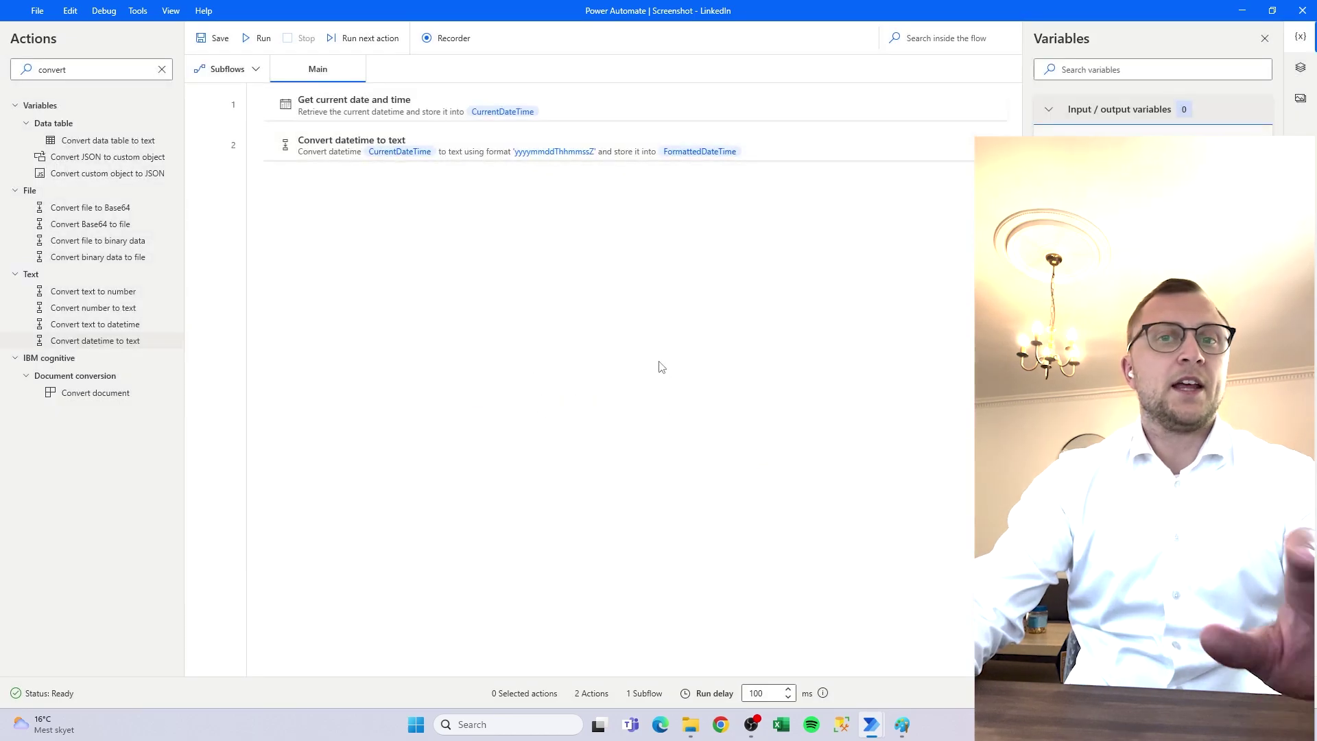
pyautogui.hotkey('alt', 'Tab')
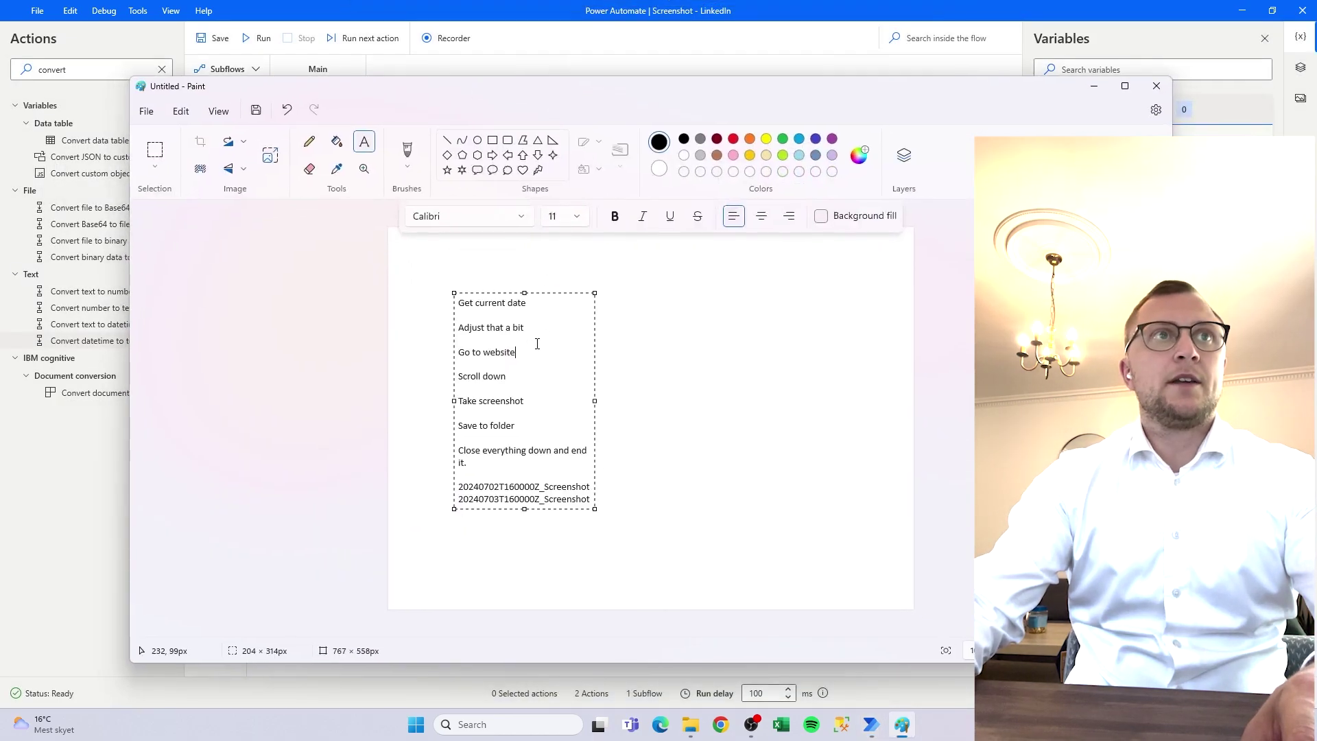
pyautogui.moveTo(454, 293); pyautogui.dragTo(543, 337)
pyautogui.click(491, 324)
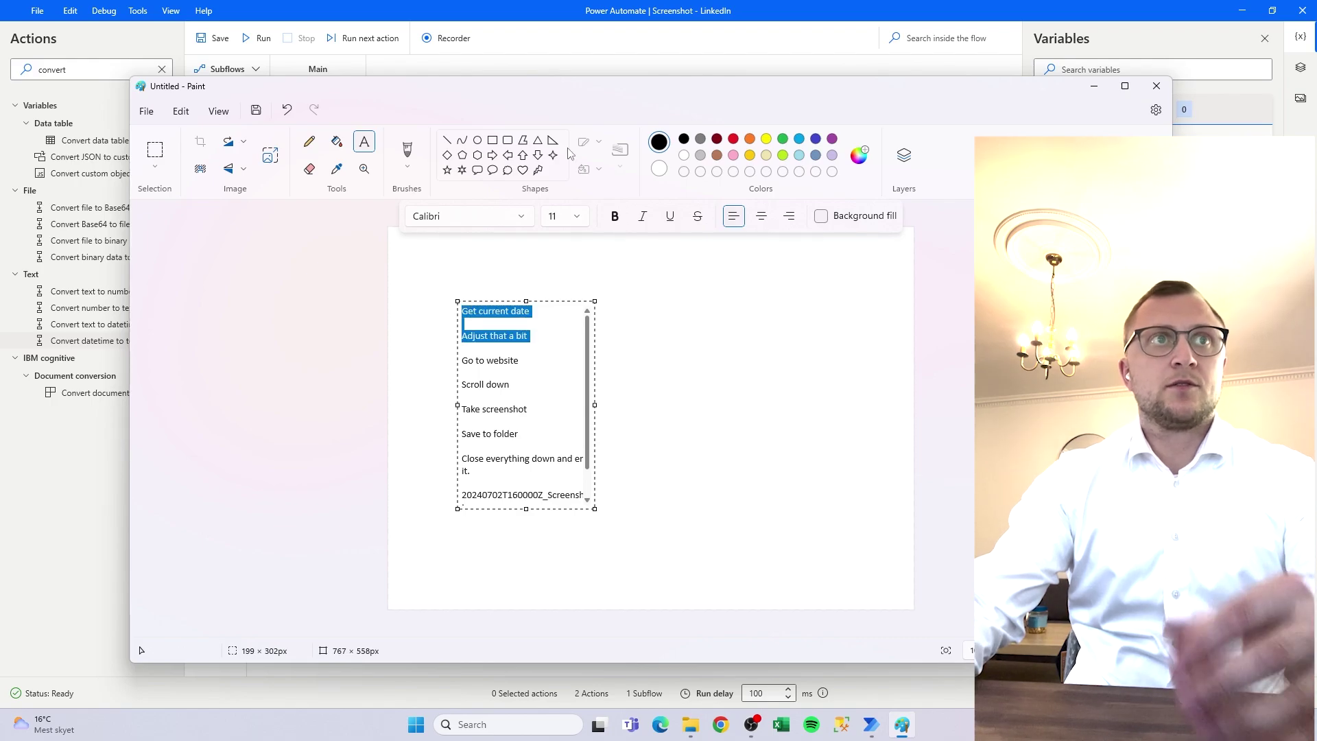
pyautogui.press('super+Down')
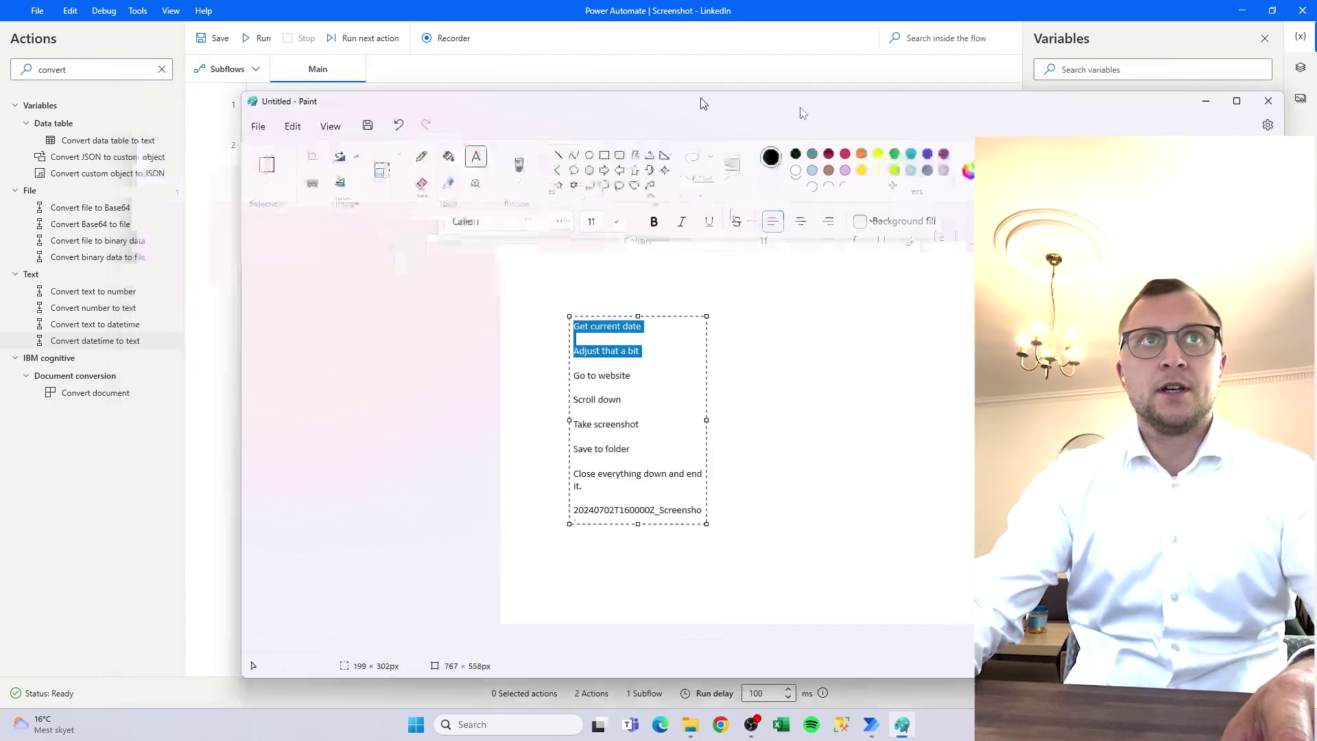
# Add Launch new Chrome as step 3, then start entering a web address in Chrome
pyautogui.doubleClick(141, 71)
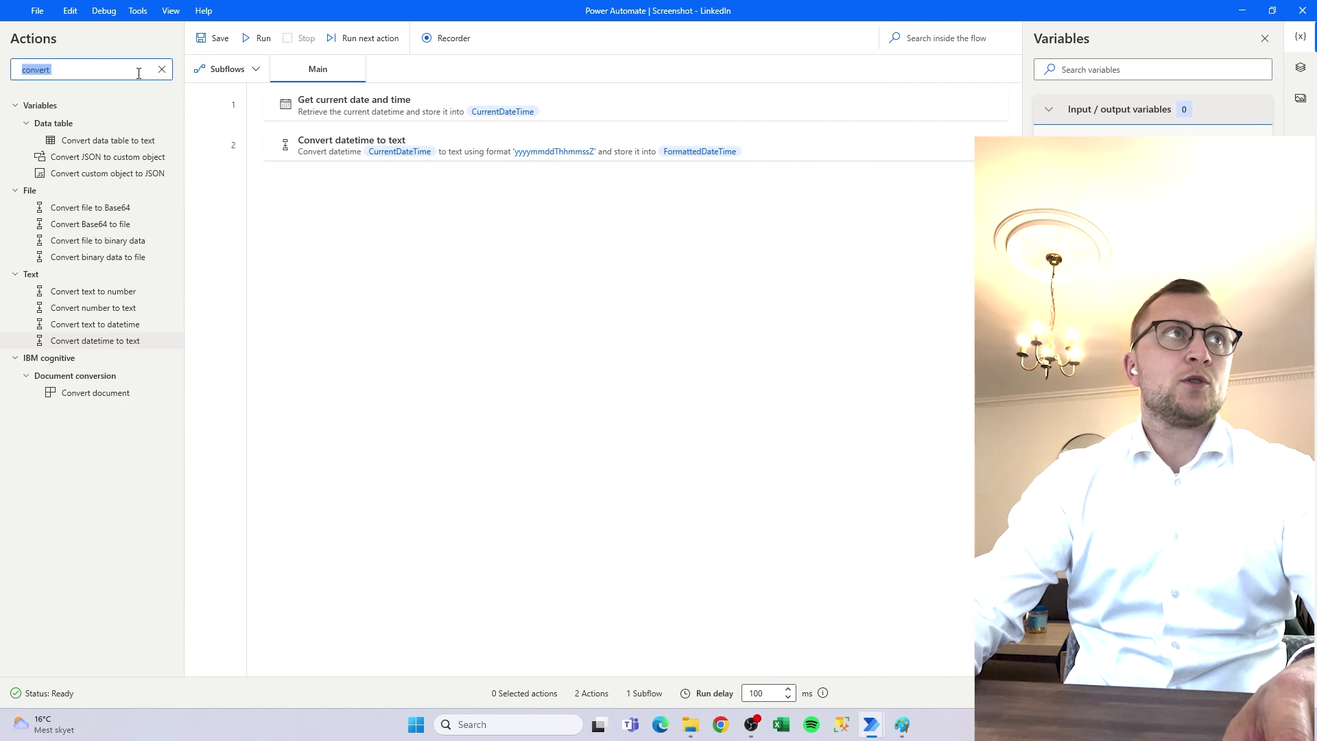
pyautogui.write('launch')
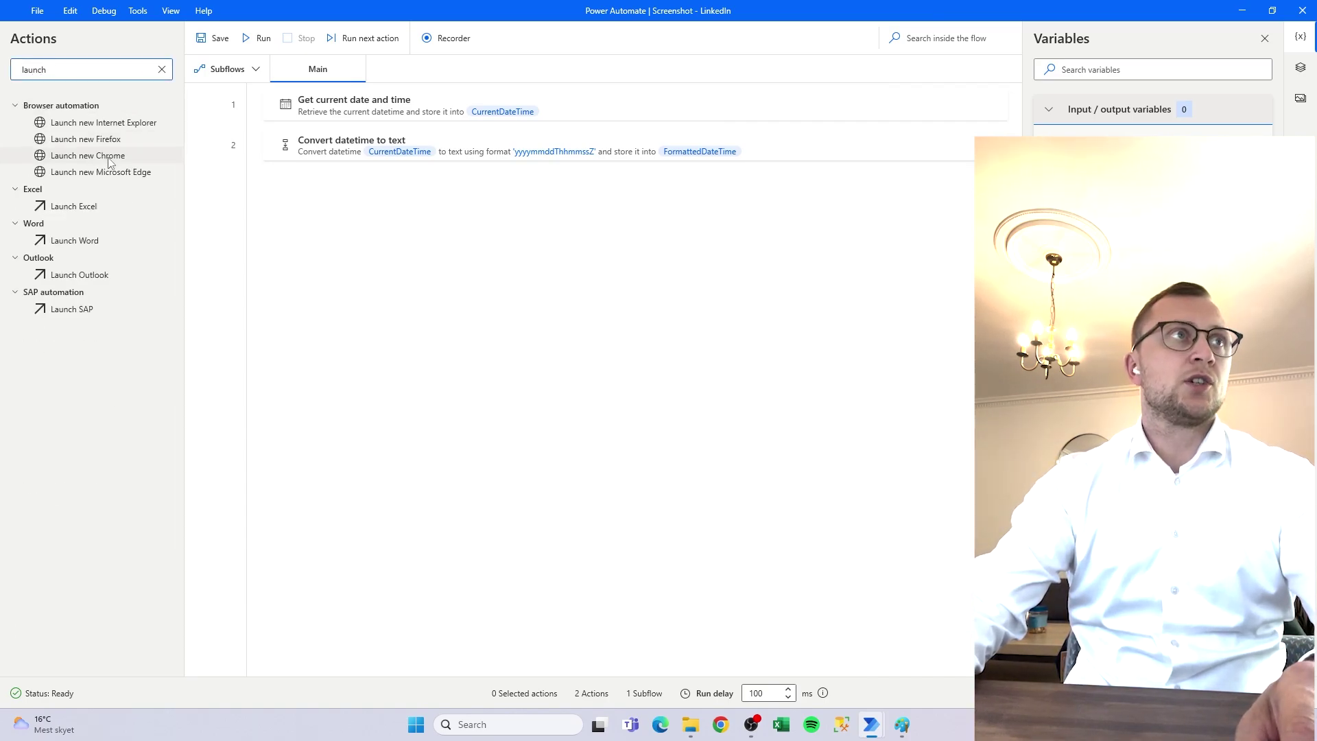
pyautogui.moveTo(110, 161); pyautogui.dragTo(379, 190)
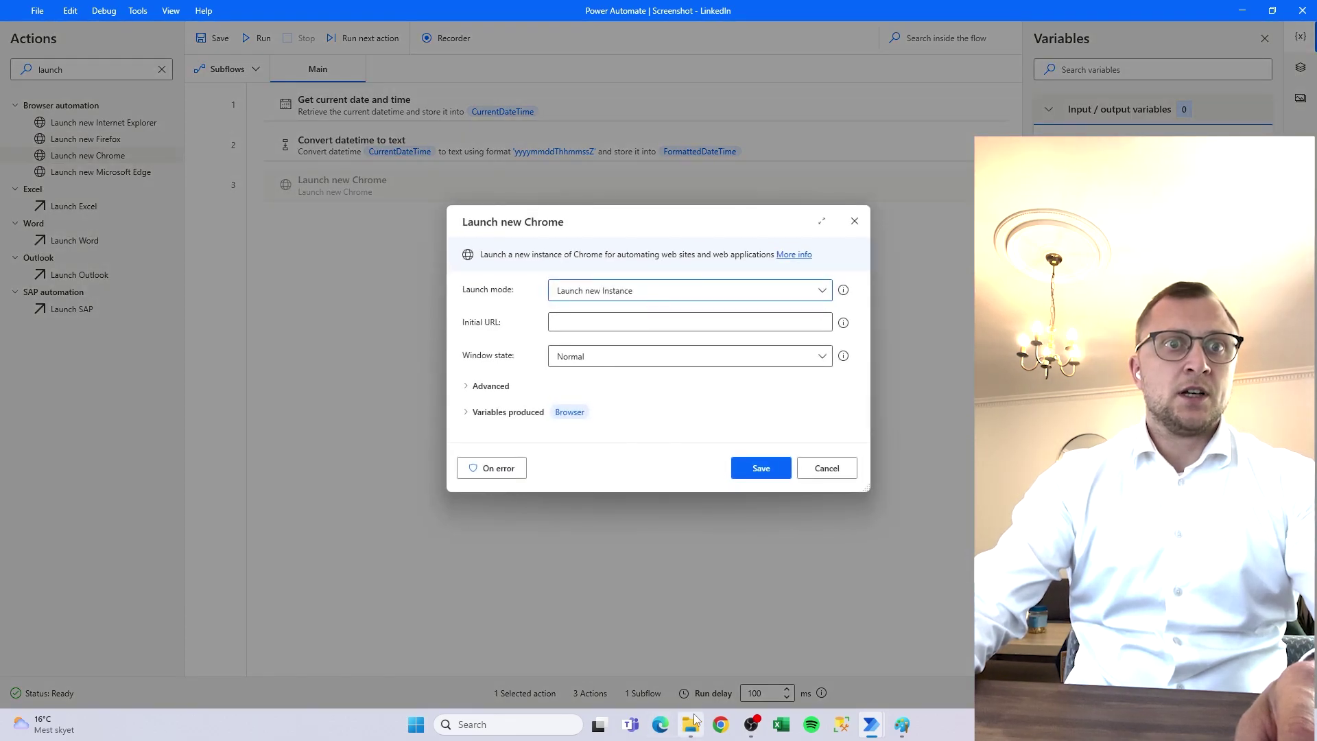
pyautogui.click(720, 725)
pyautogui.click(517, 44)
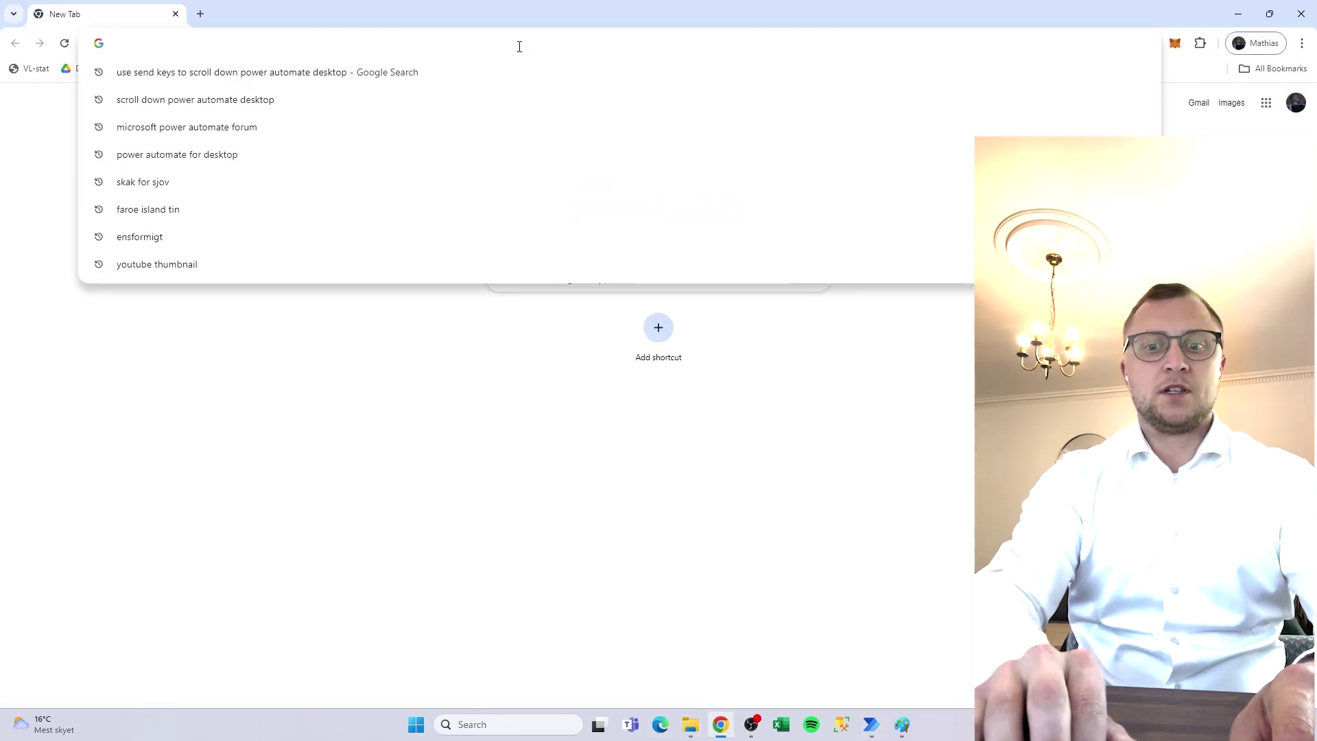
# Open your LinkedIn profile via Me > View Profile in Chrome, copy its URL, then minimize Chrome
pyautogui.write('linkedin.com')
pyautogui.press('Return')
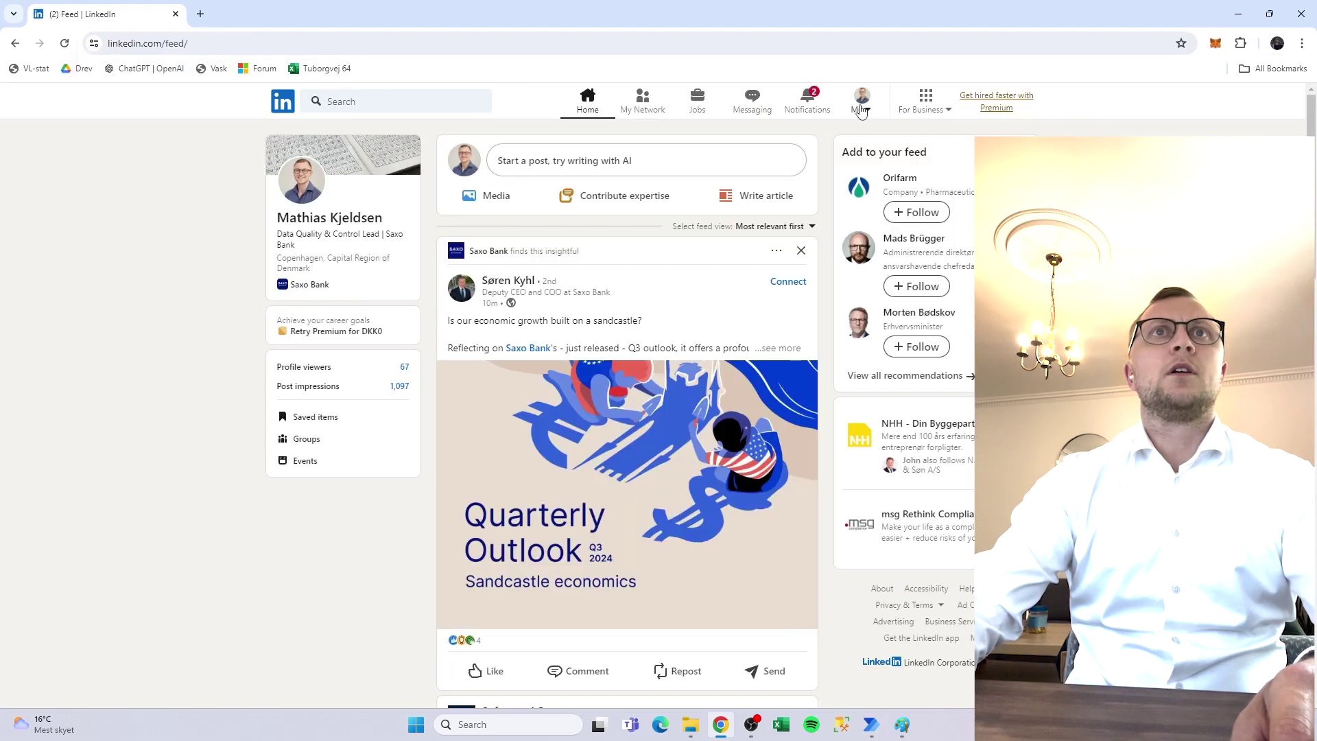
pyautogui.click(862, 105)
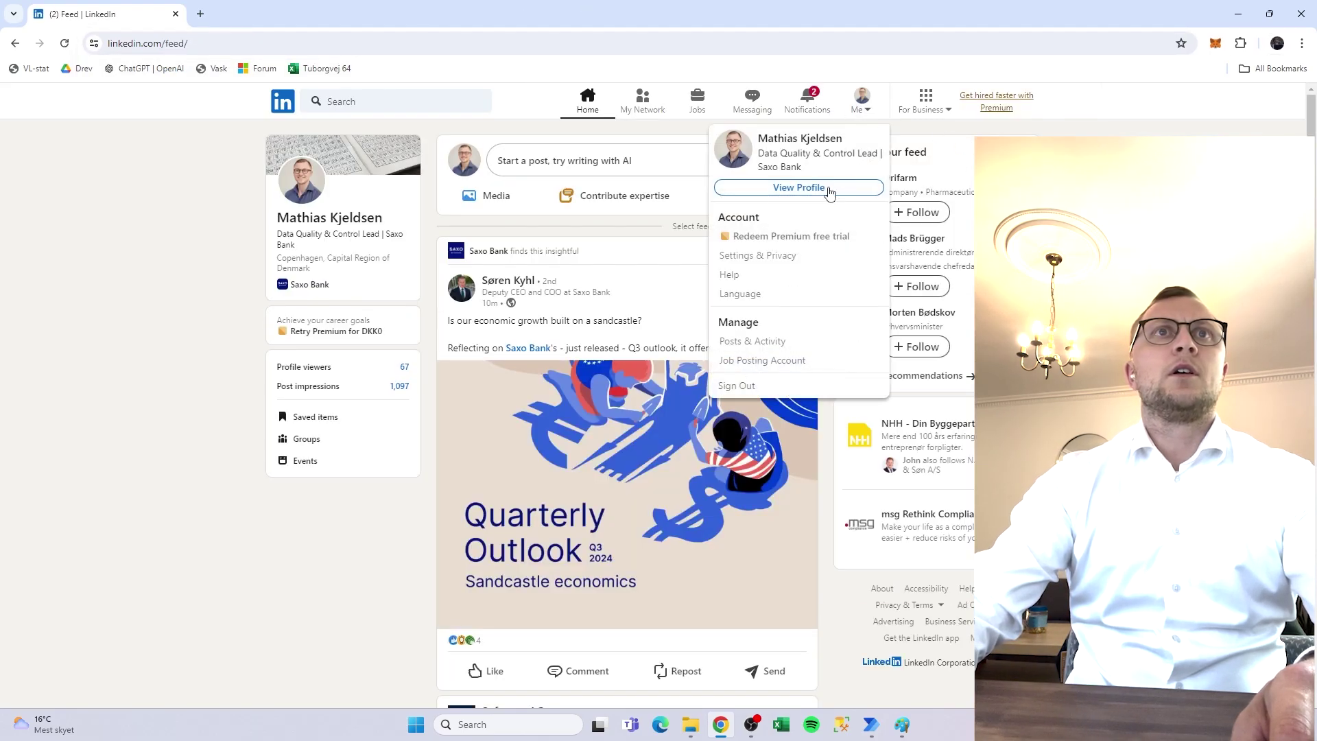
pyautogui.click(798, 187)
pyautogui.click(293, 40)
pyautogui.hotkey('ctrl', 'c')
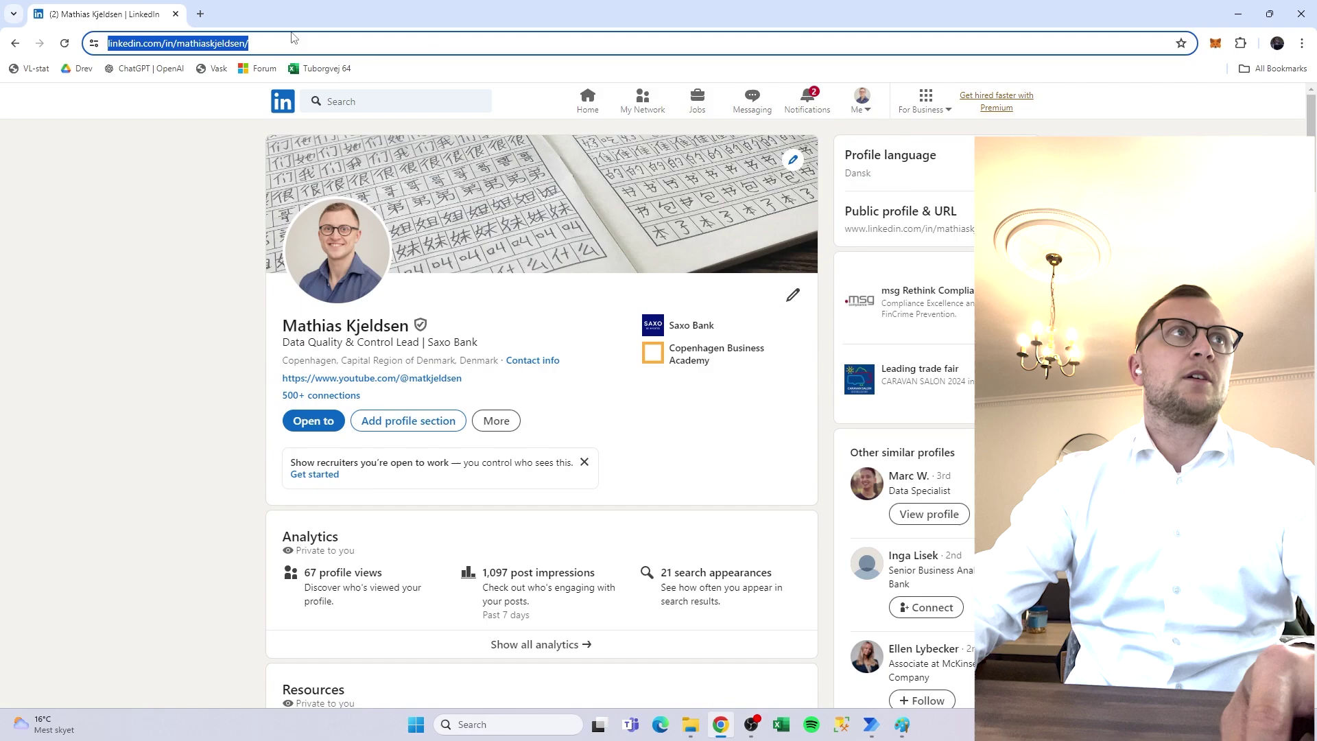
pyautogui.click(1238, 14)
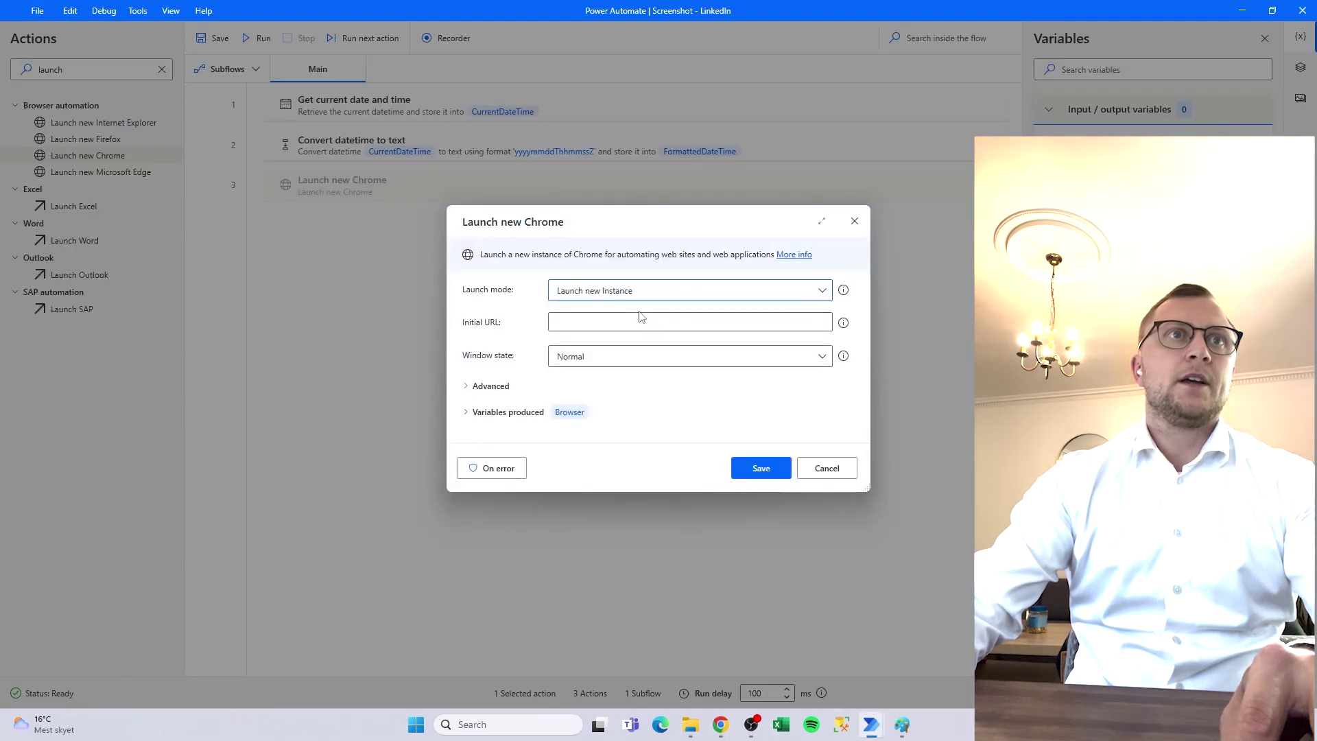
# Paste the LinkedIn profile URL as the Initial URL and set Window state to Maximized
pyautogui.click(642, 321)
pyautogui.hotkey('ctrl', 'v')
pyautogui.click(631, 356)
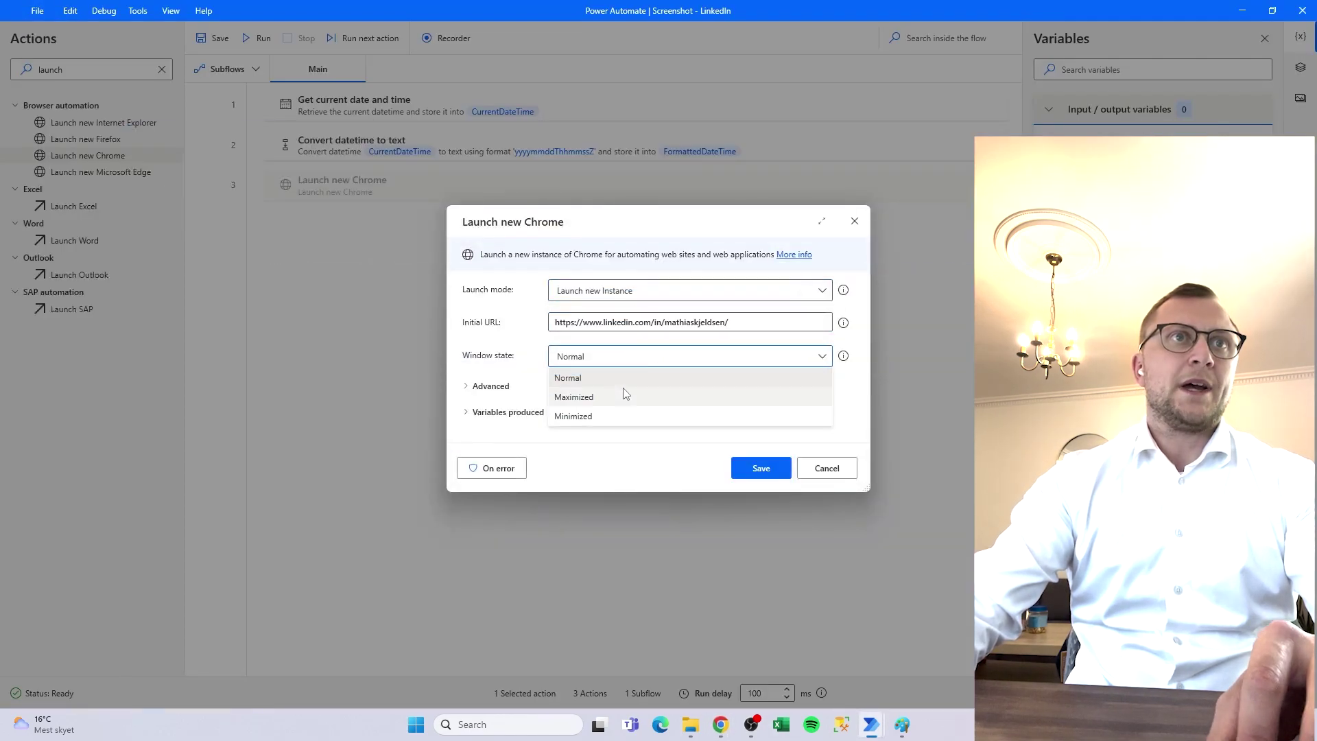
pyautogui.click(623, 391)
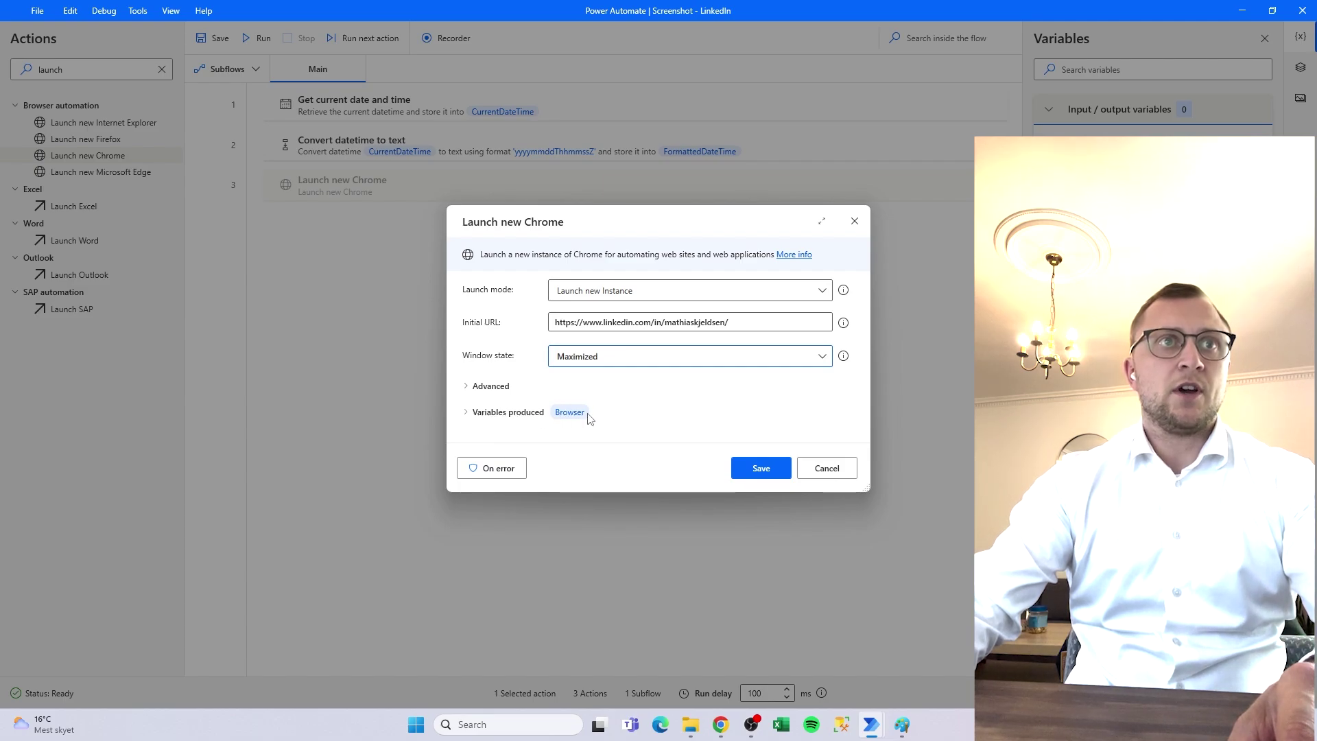
# Rename the browser variable to LinkedInBrowser and save the Chrome launch step
pyautogui.click(569, 412)
pyautogui.write('L')
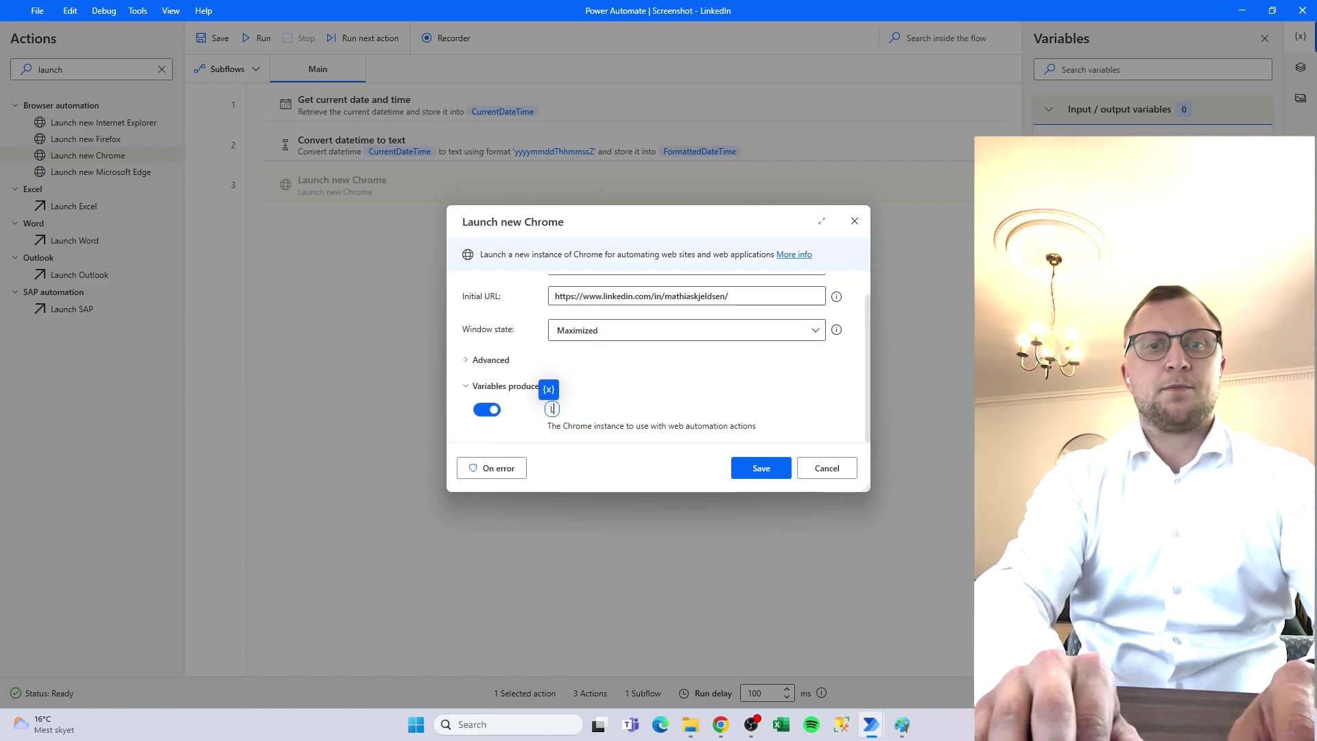
pyautogui.write('inkedInBrowser')
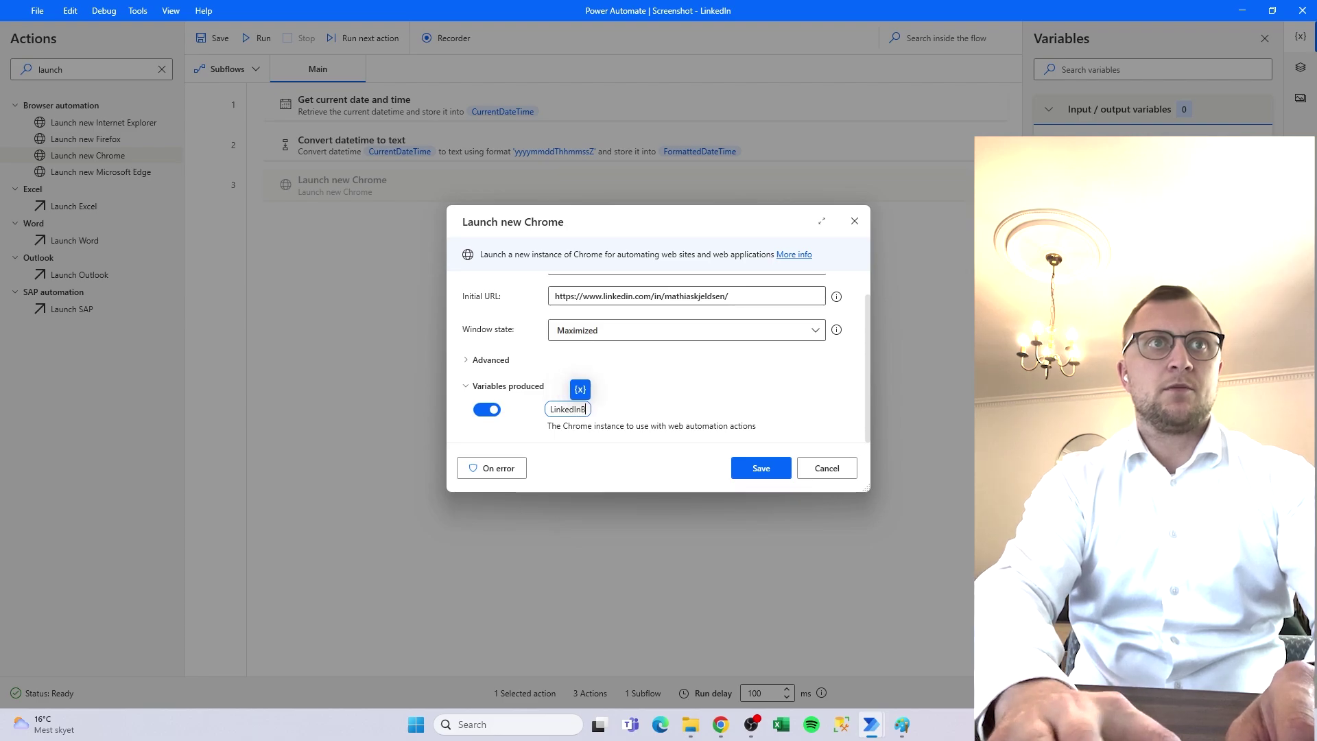
pyautogui.click(699, 359)
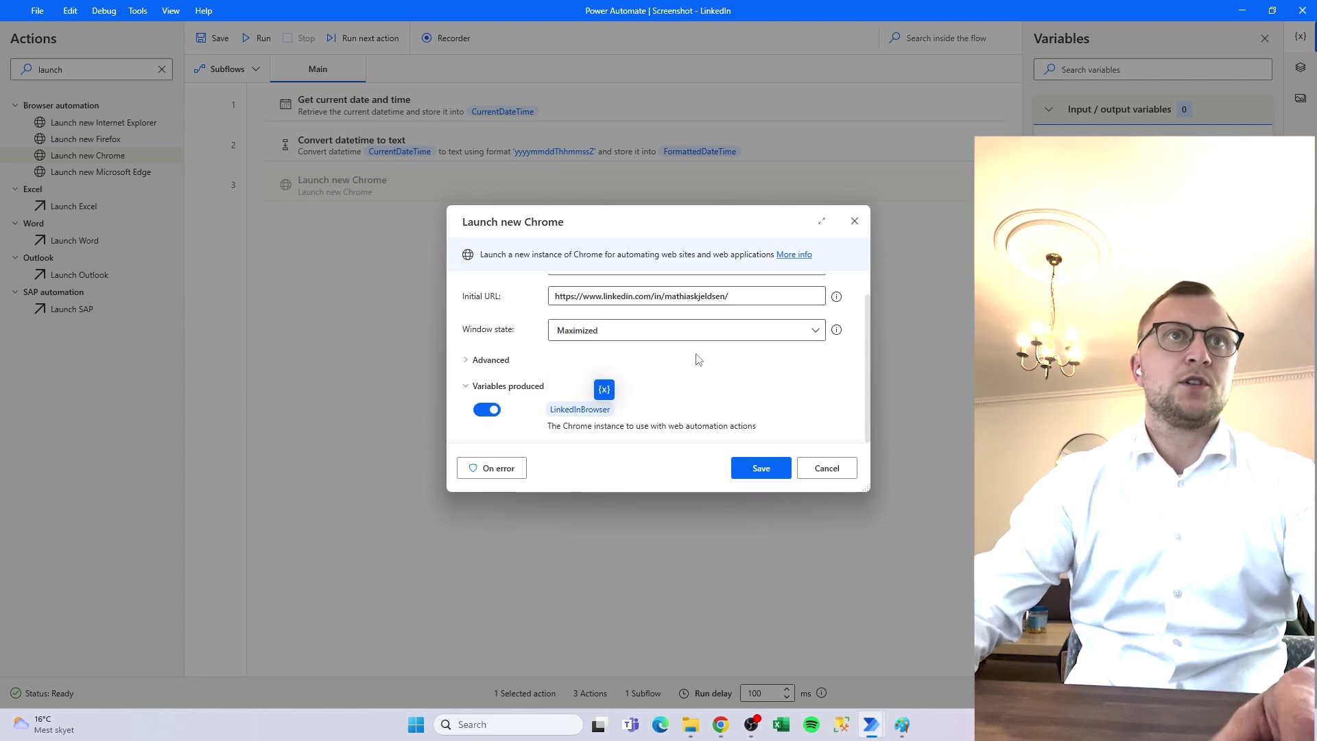
pyautogui.scroll(1, 769, 384)
pyautogui.click(772, 466)
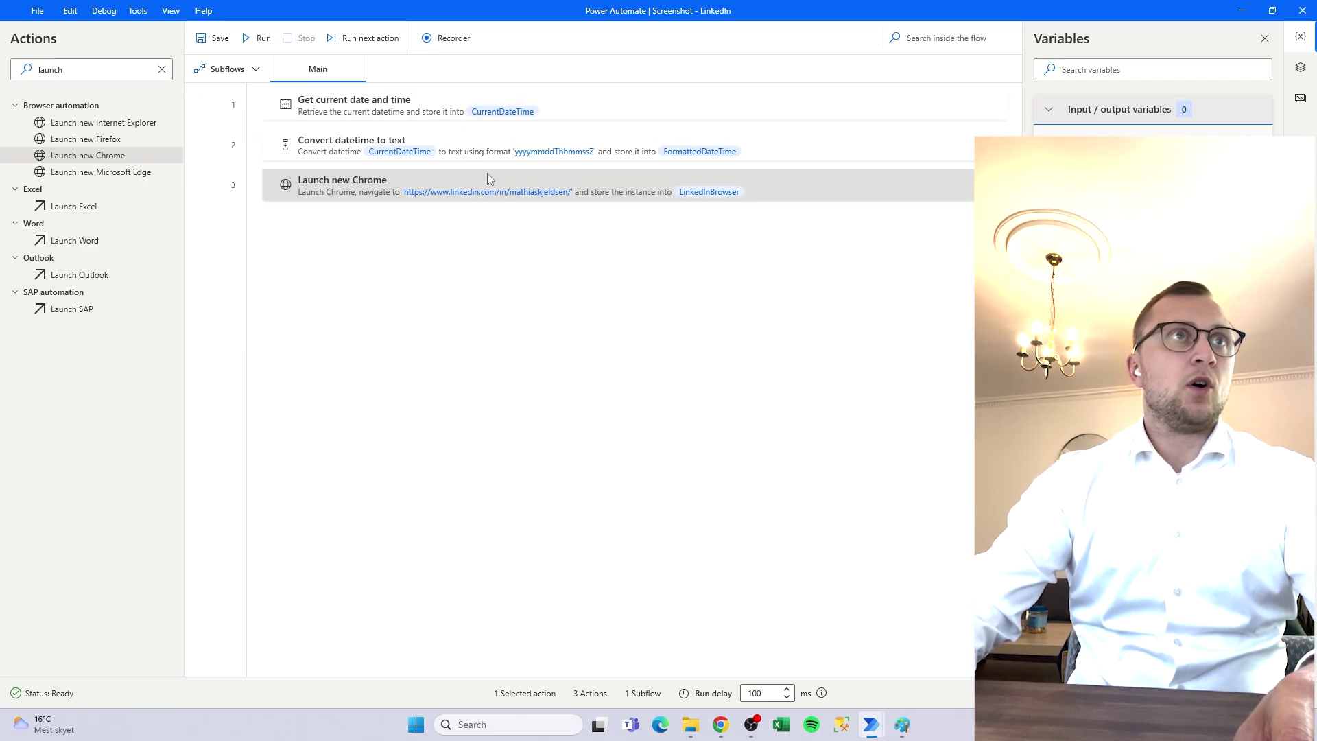
pyautogui.click(668, 267)
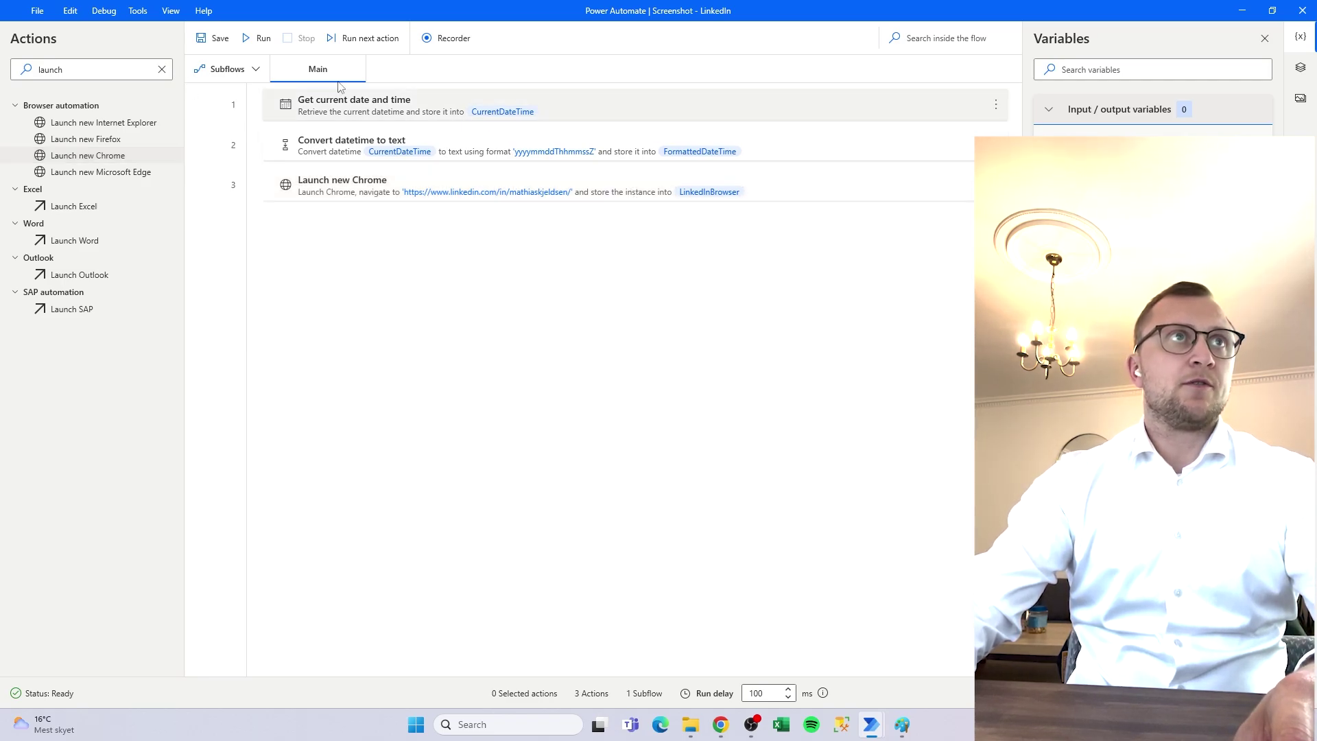
# Run the flow, then scroll and reload the opened LinkedIn profile to review About and Activity
pyautogui.click(262, 39)
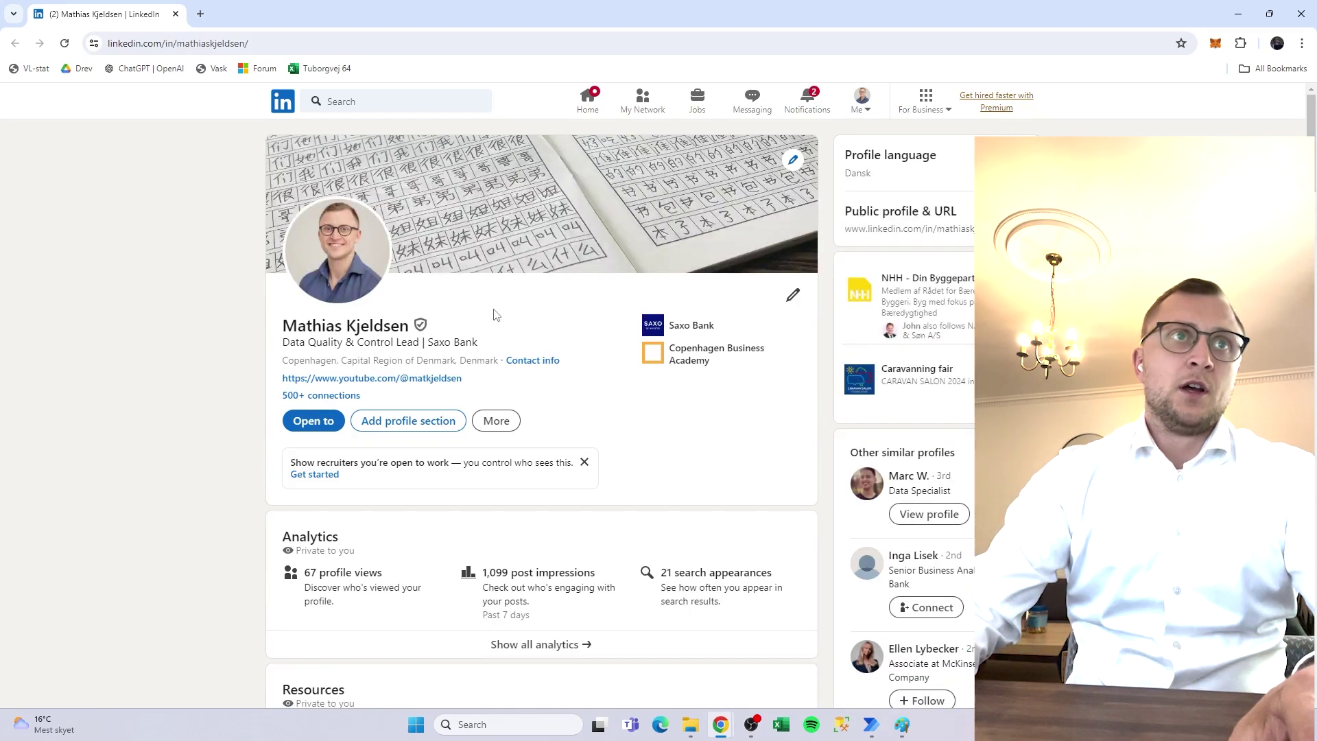
pyautogui.scroll(-9, 475, 305)
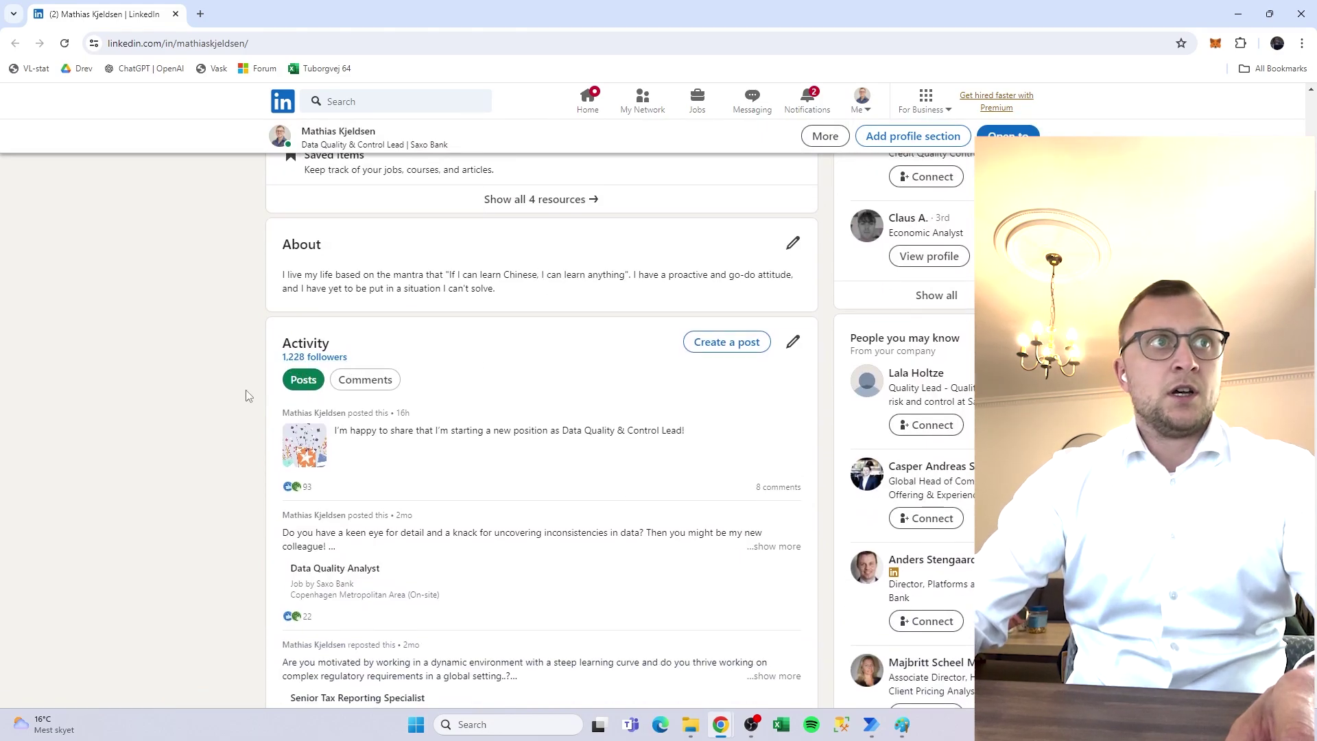
pyautogui.scroll(10, 282, 358)
pyautogui.click(403, 42)
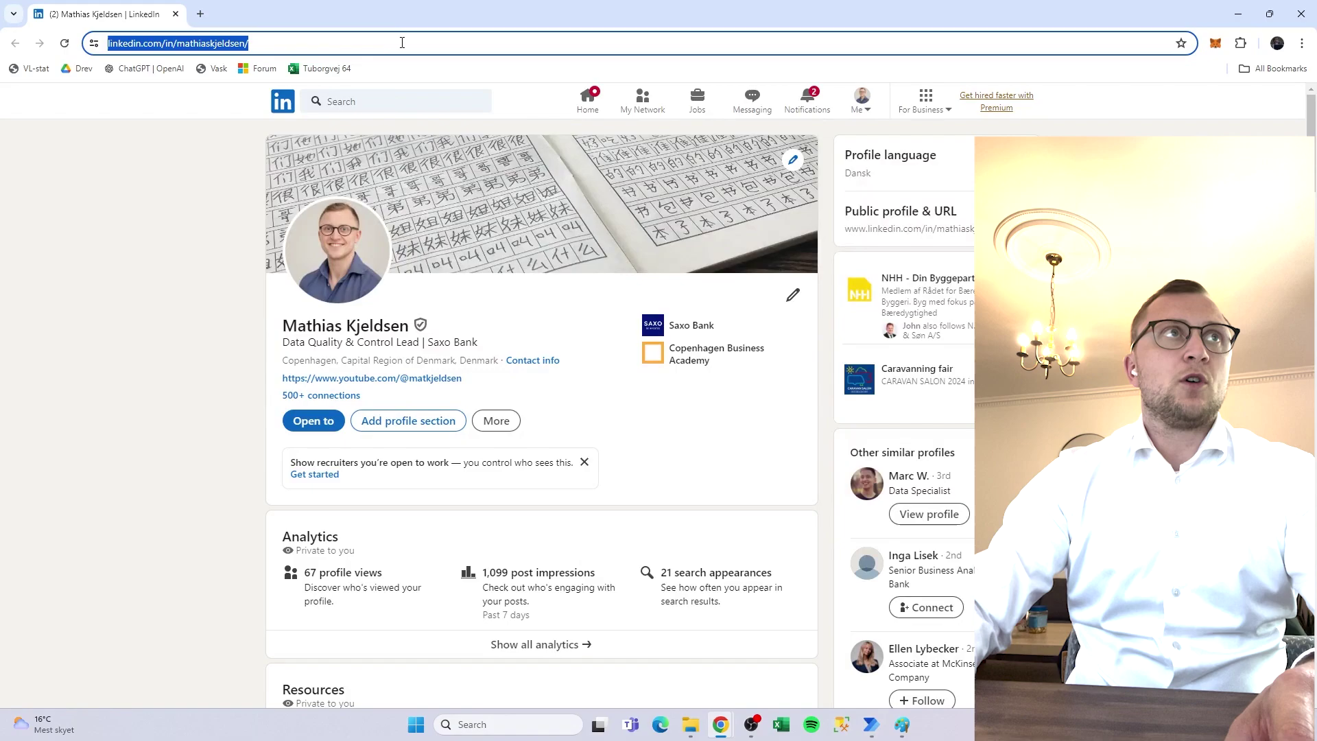
pyautogui.press('Return')
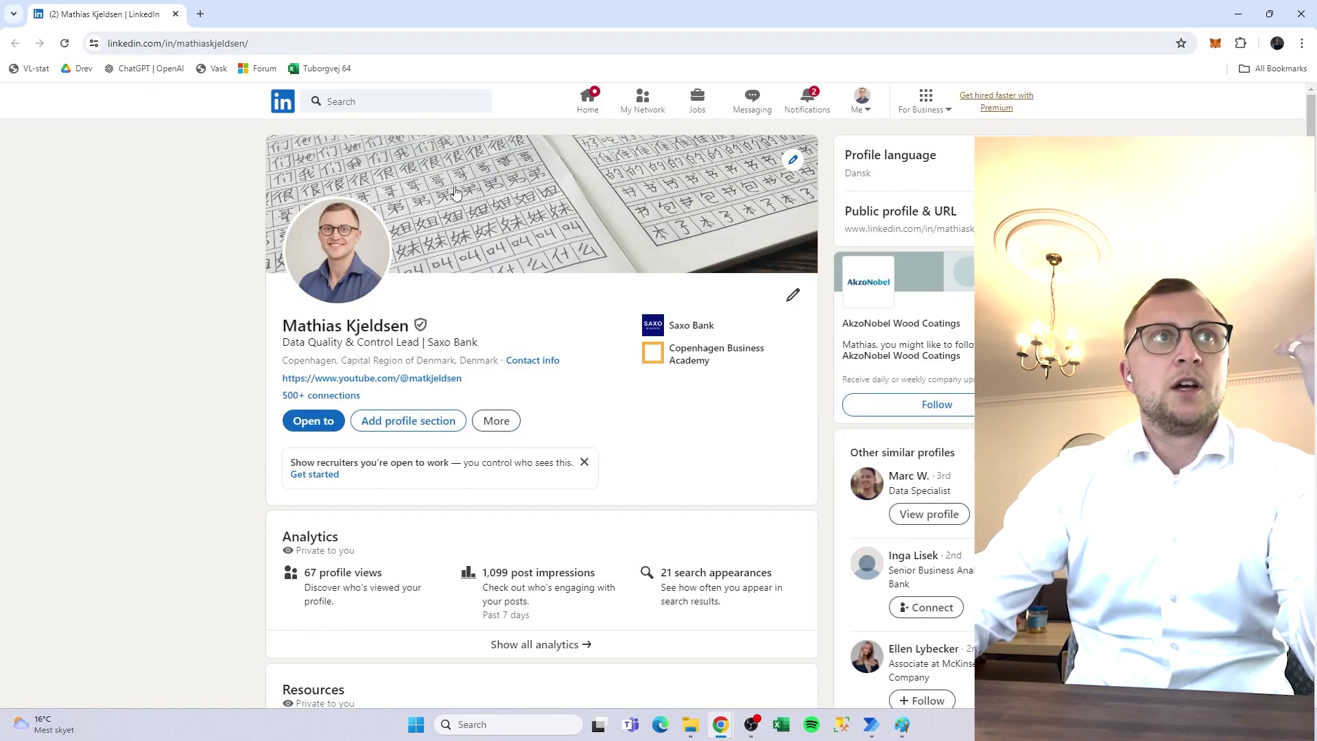
pyautogui.scroll(-8, 465, 208)
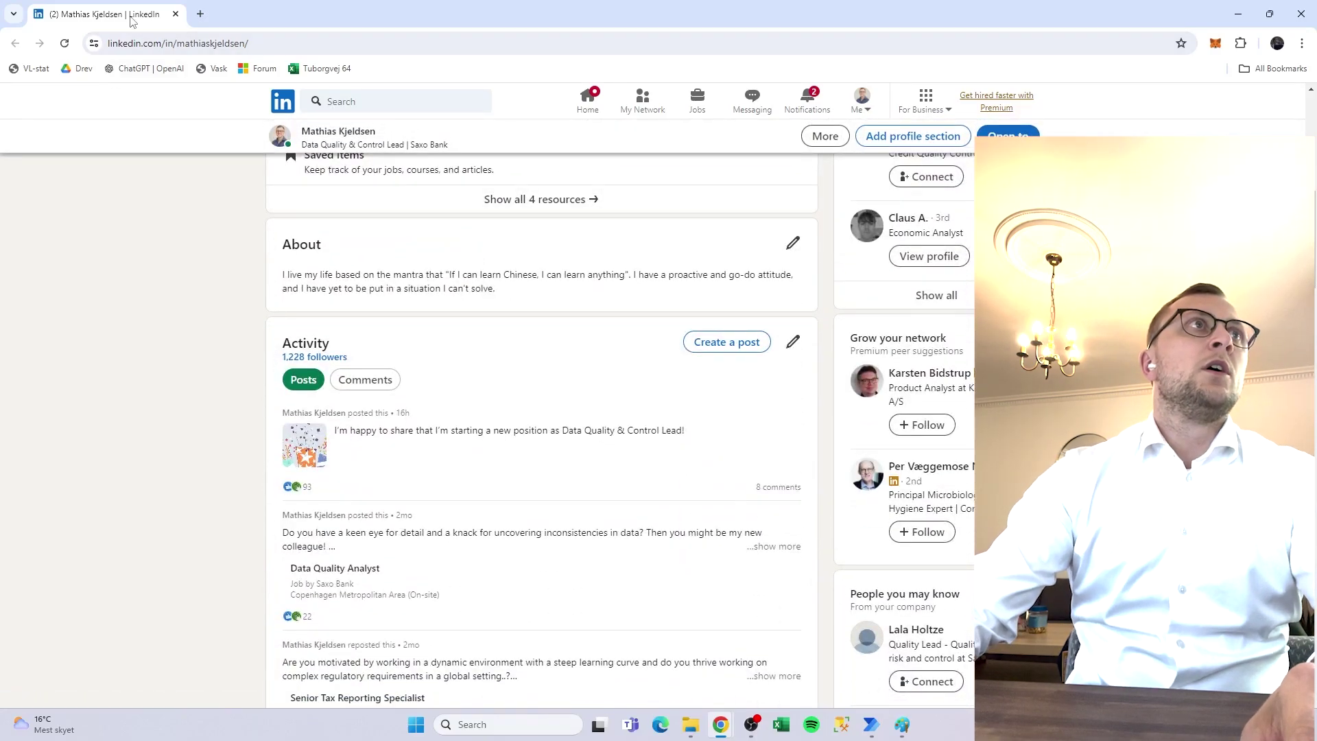
pyautogui.hotkey('alt', 'Tab')
# Add a 'Focus text field on web page' action as step 4
pyautogui.click(97, 74)
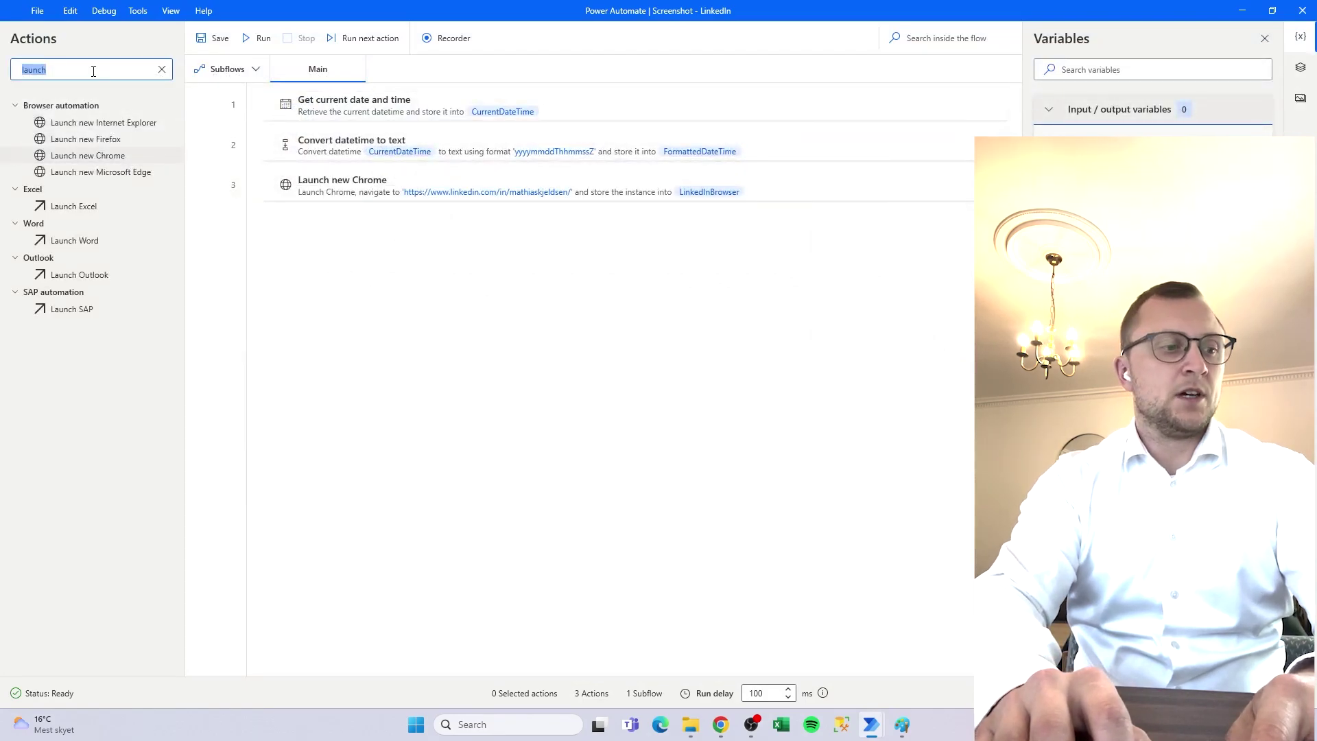
pyautogui.write('focus')
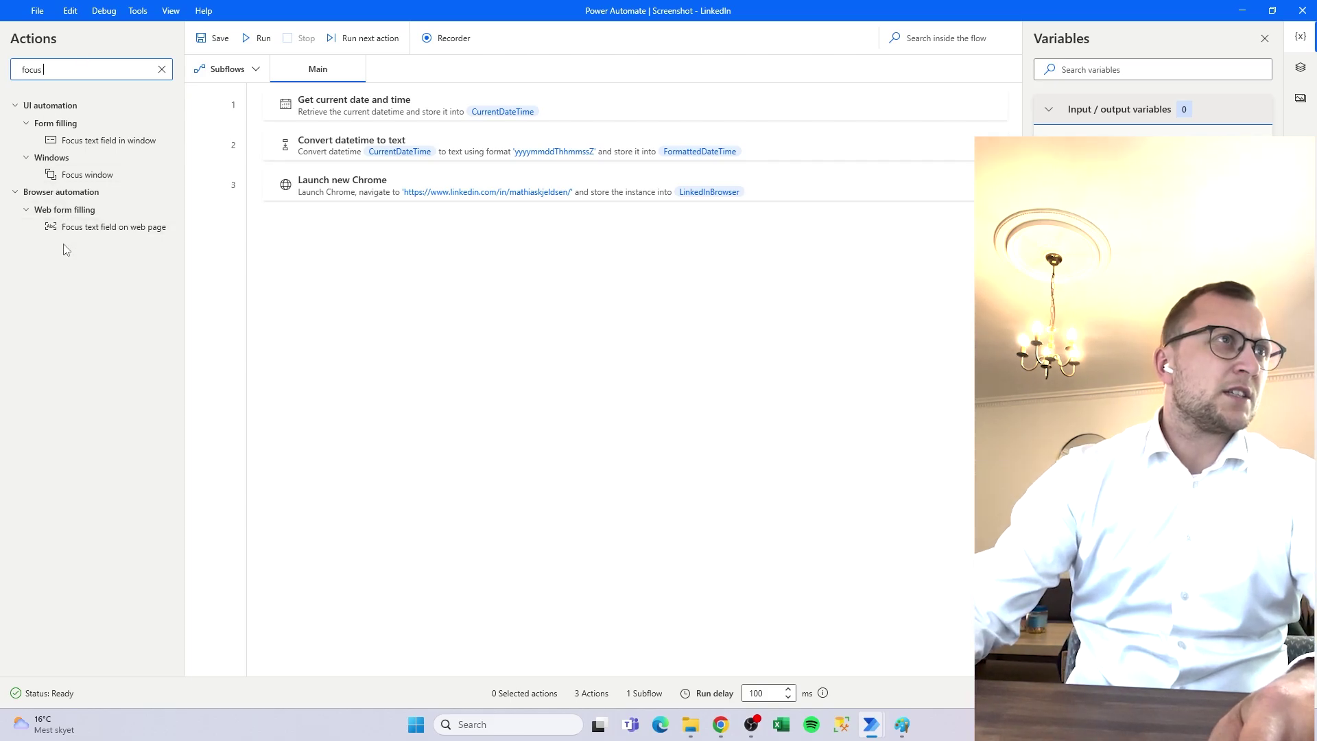
pyautogui.moveTo(117, 237); pyautogui.dragTo(382, 250)
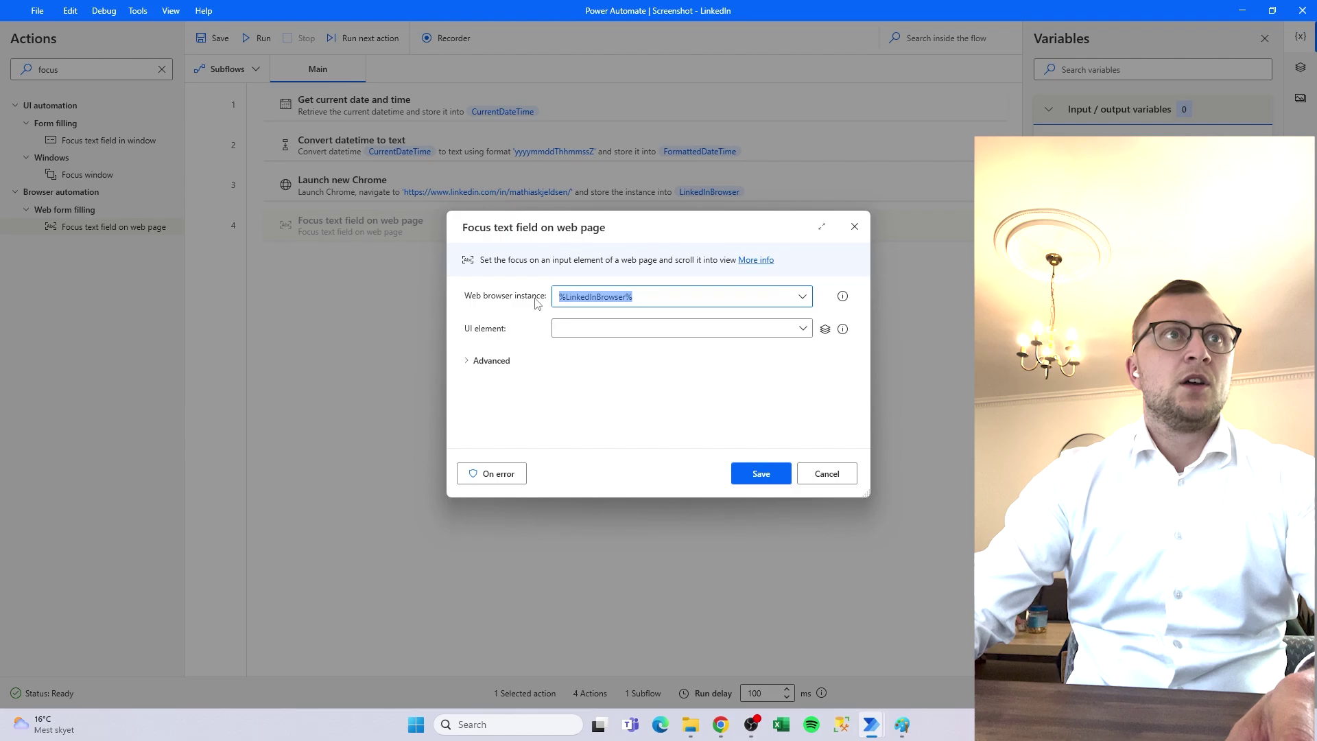
pyautogui.click(561, 298)
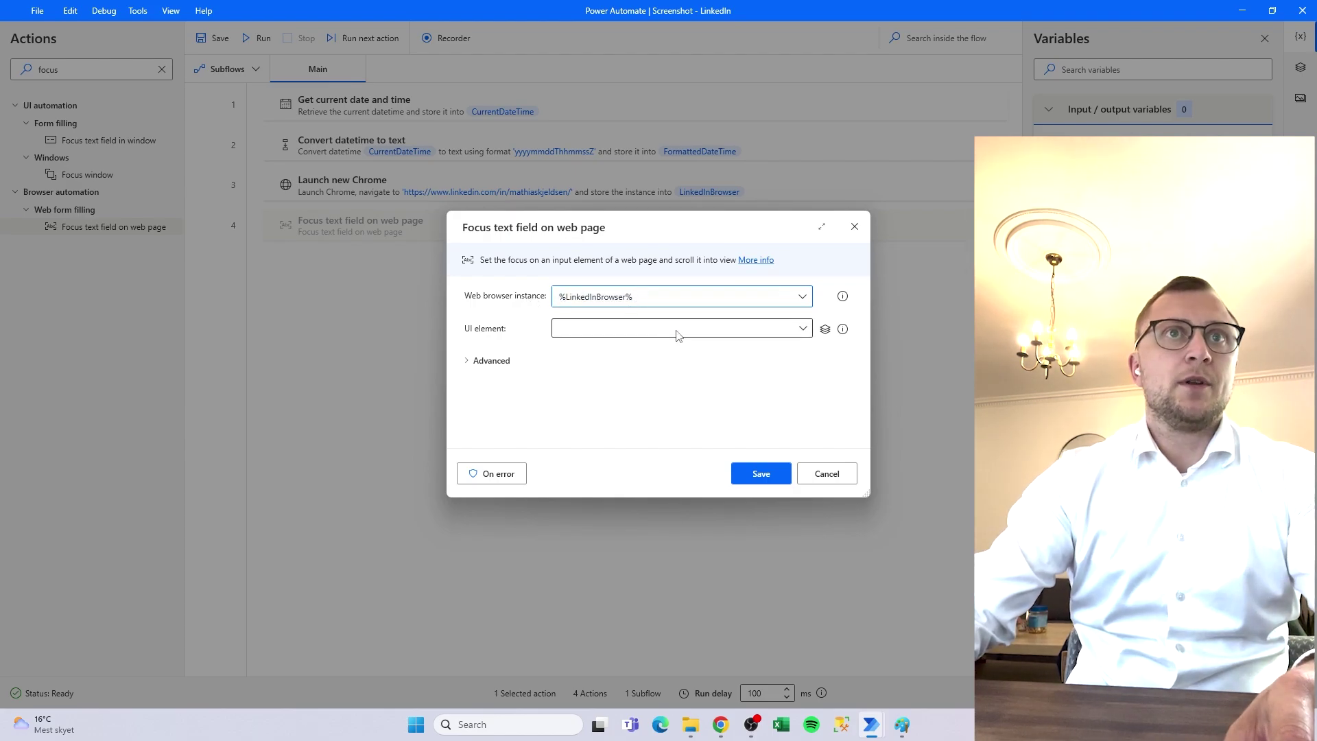
# Capture the profile's Activity section as the UI element to focus and save the step
pyautogui.click(804, 330)
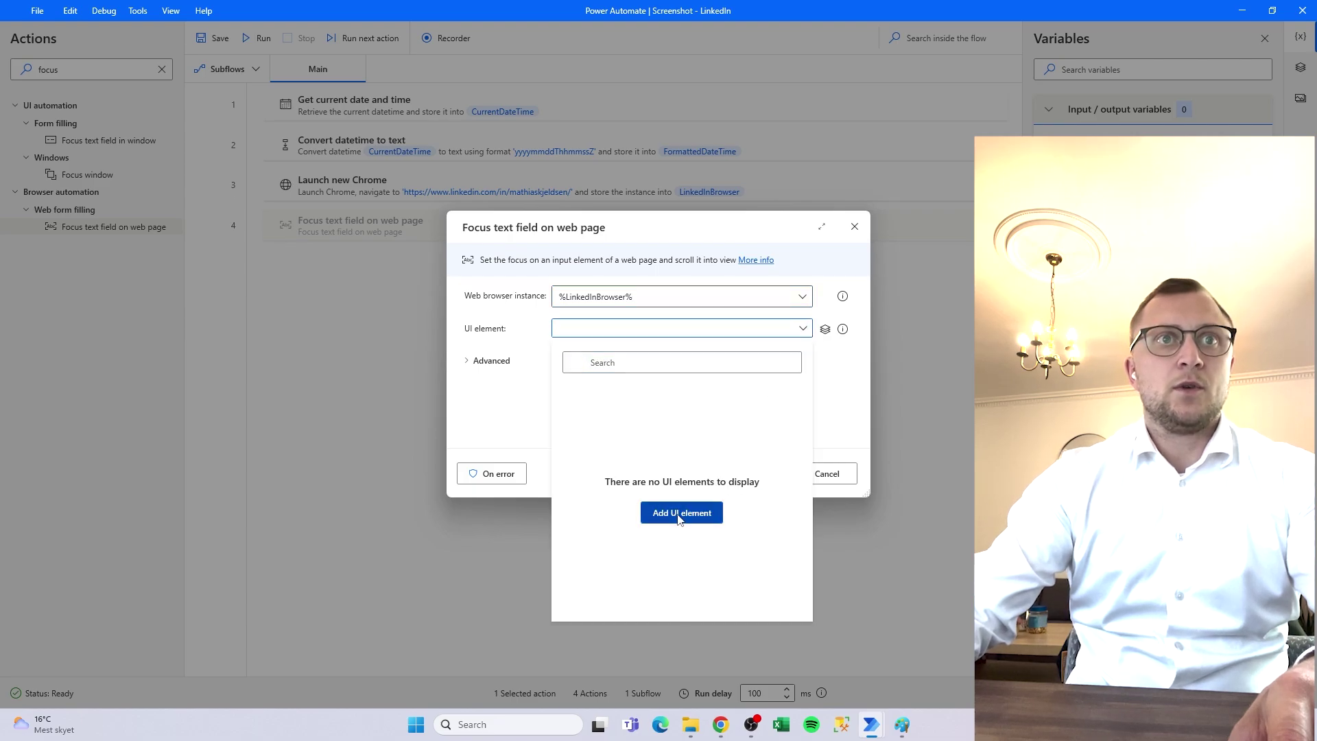
pyautogui.click(677, 514)
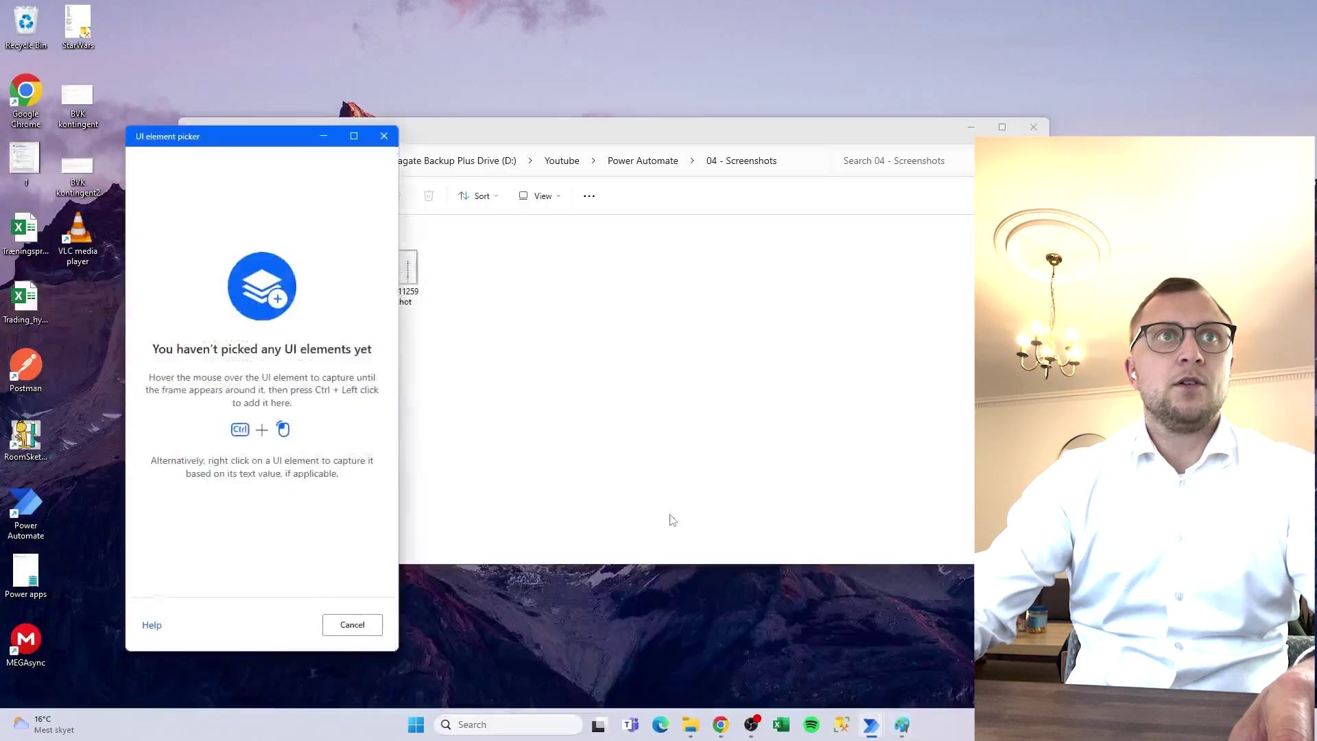
pyautogui.click(730, 732)
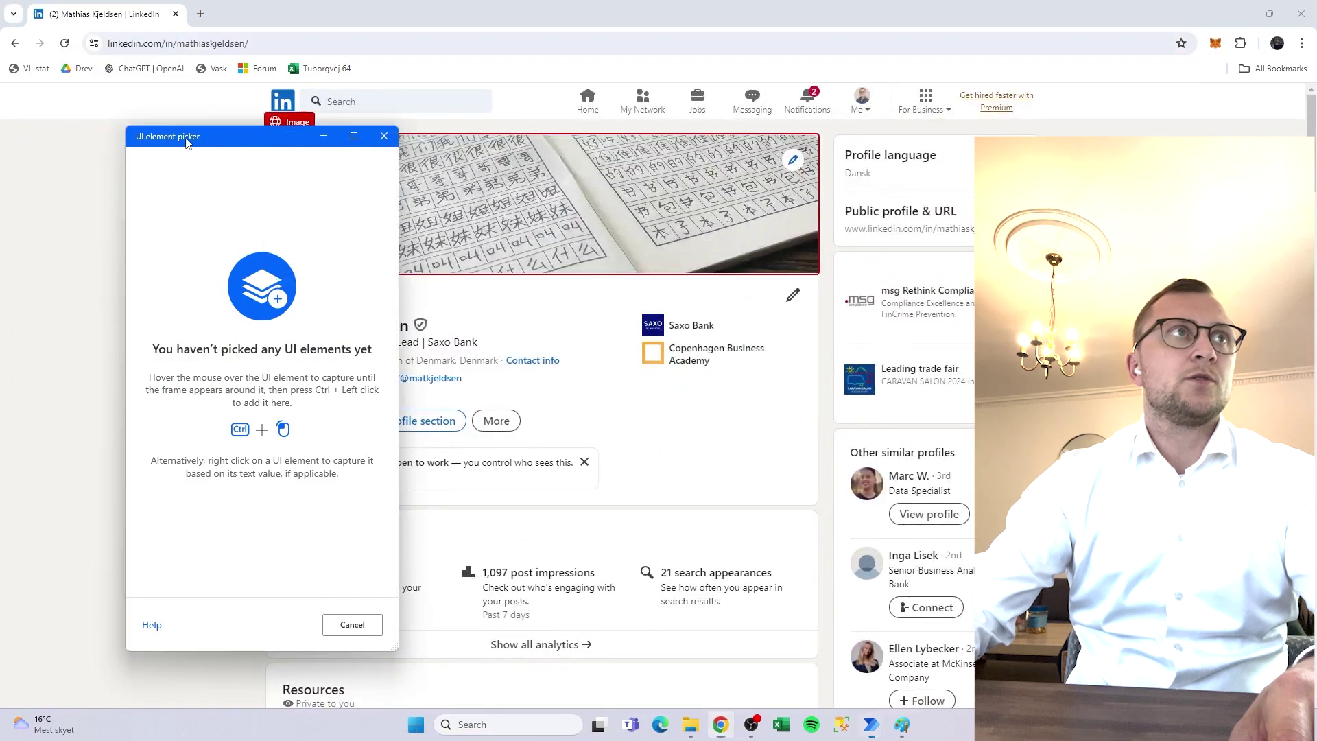
pyautogui.click(323, 136)
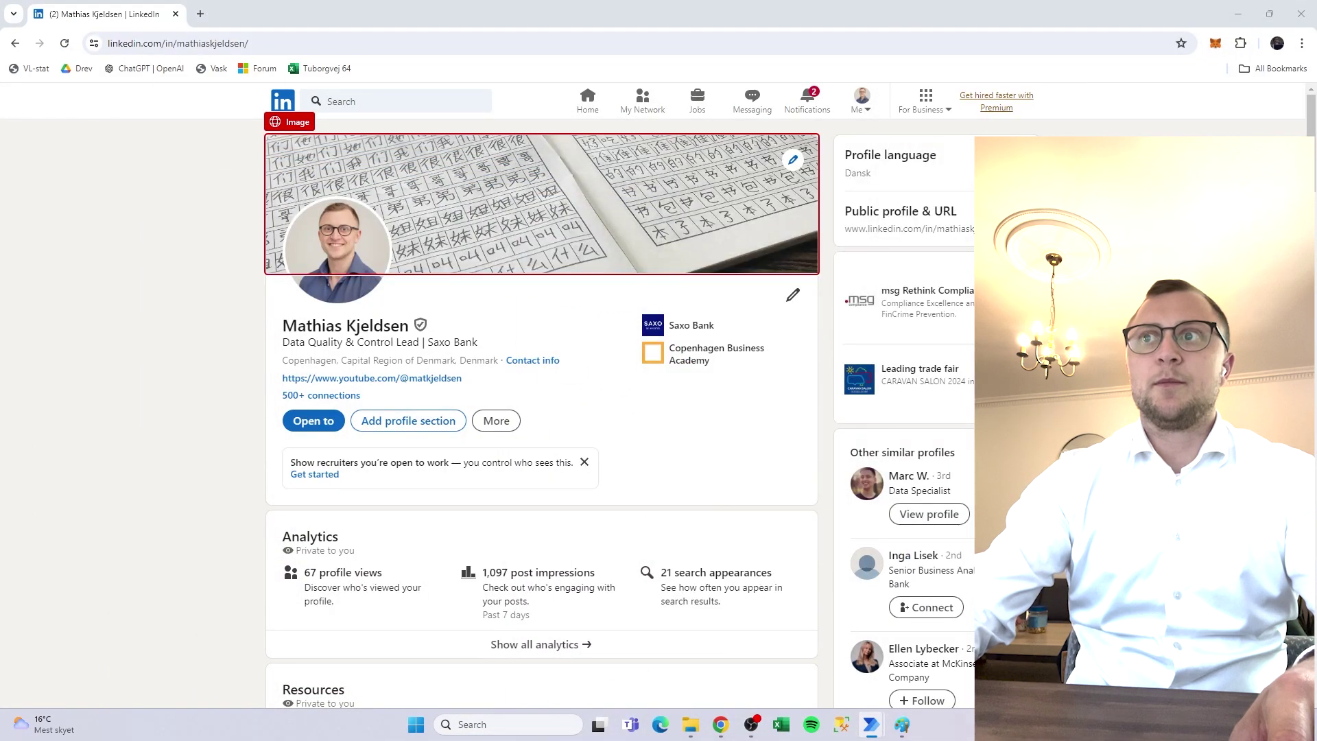
pyautogui.scroll(-9, 755, 404)
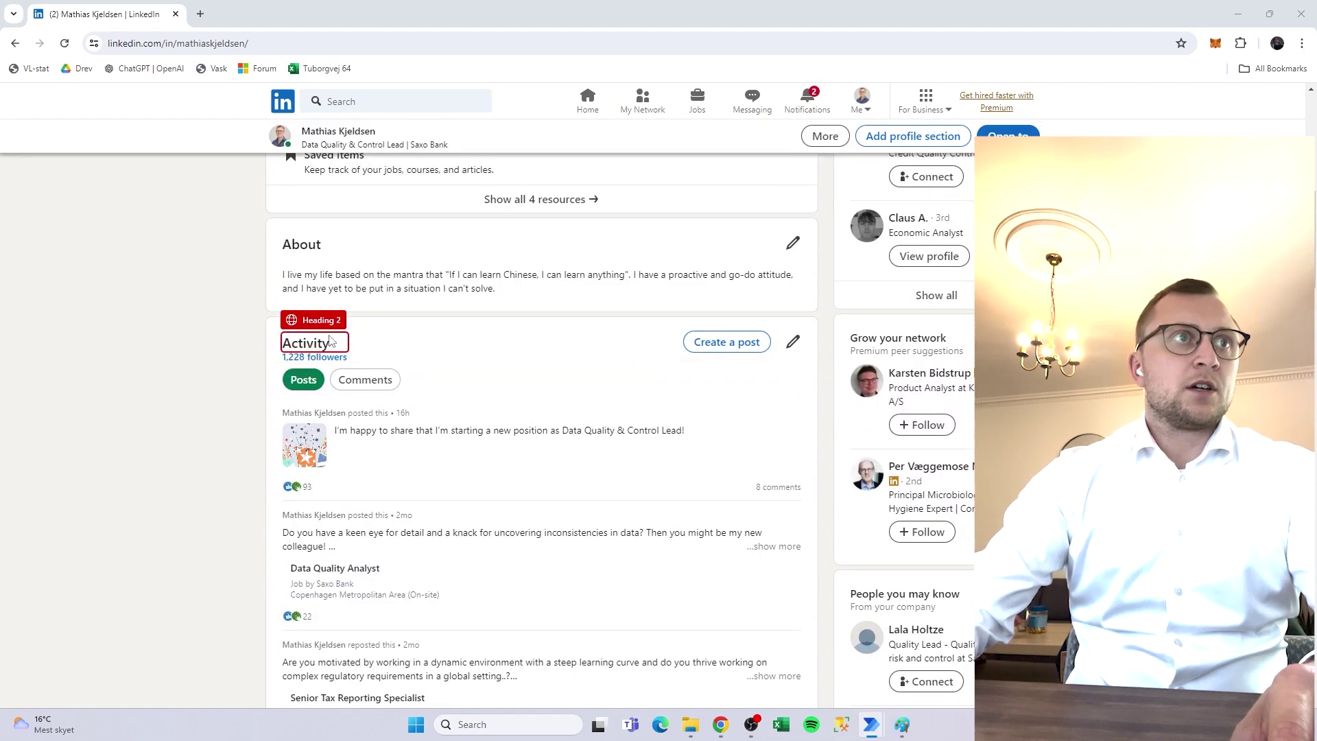
pyautogui.keyDown('ctrl'); pyautogui.click(373, 345); pyautogui.keyUp('ctrl')
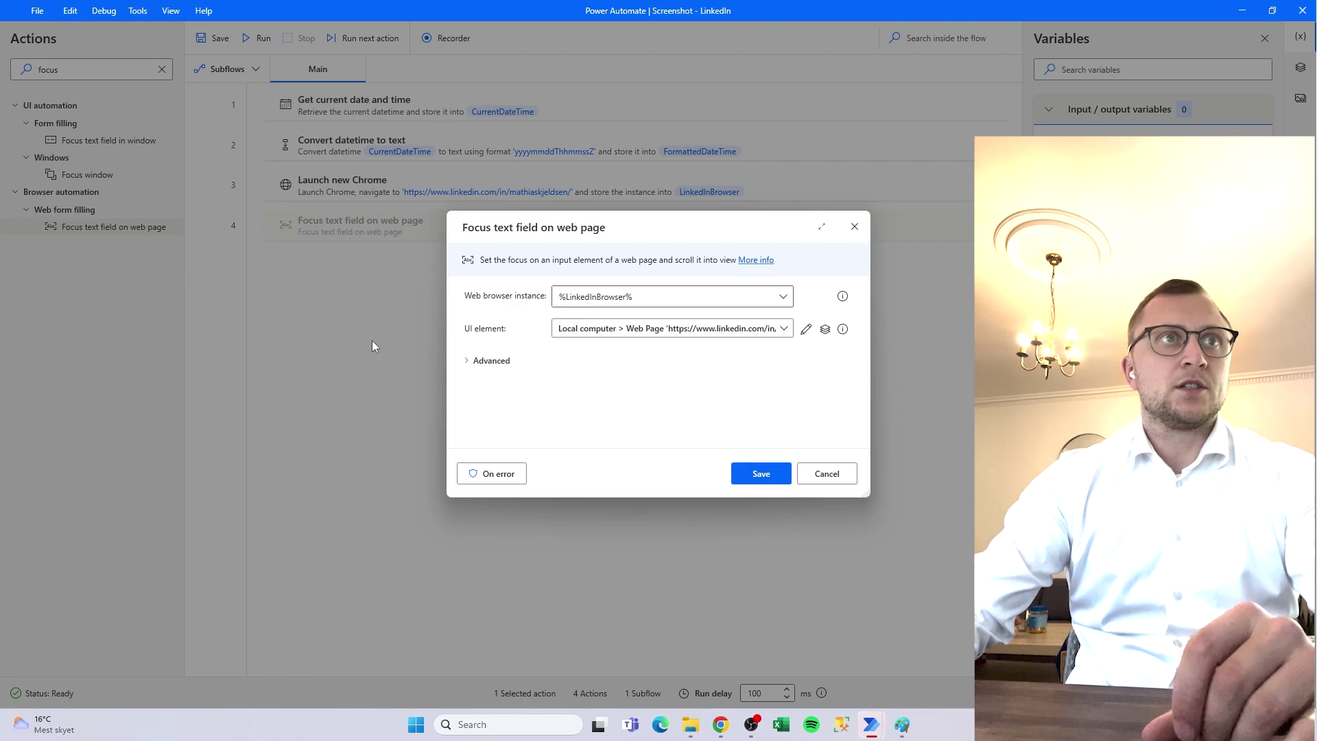
pyautogui.click(743, 478)
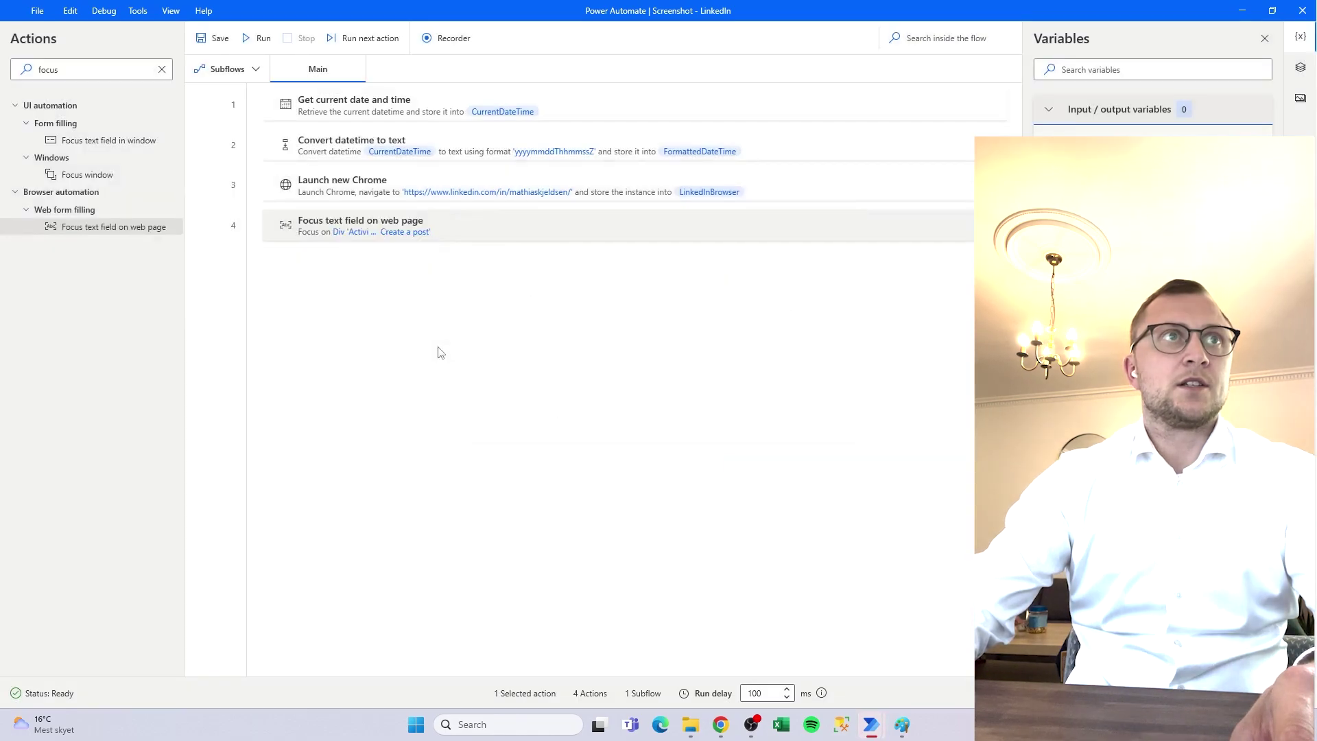
# Run the flow and check that Chrome opens the profile at its Activity section
pyautogui.click(265, 39)
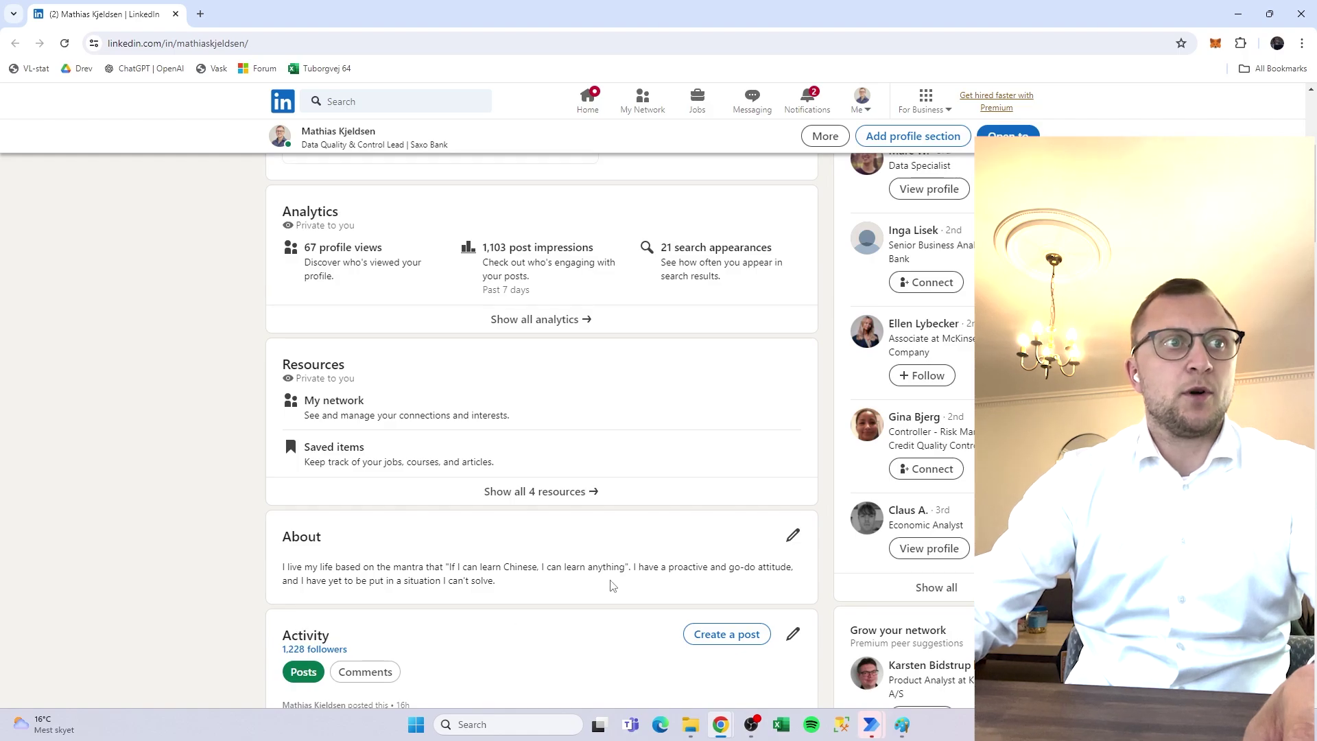
pyautogui.scroll(-5, 613, 584)
pyautogui.scroll(1, 613, 585)
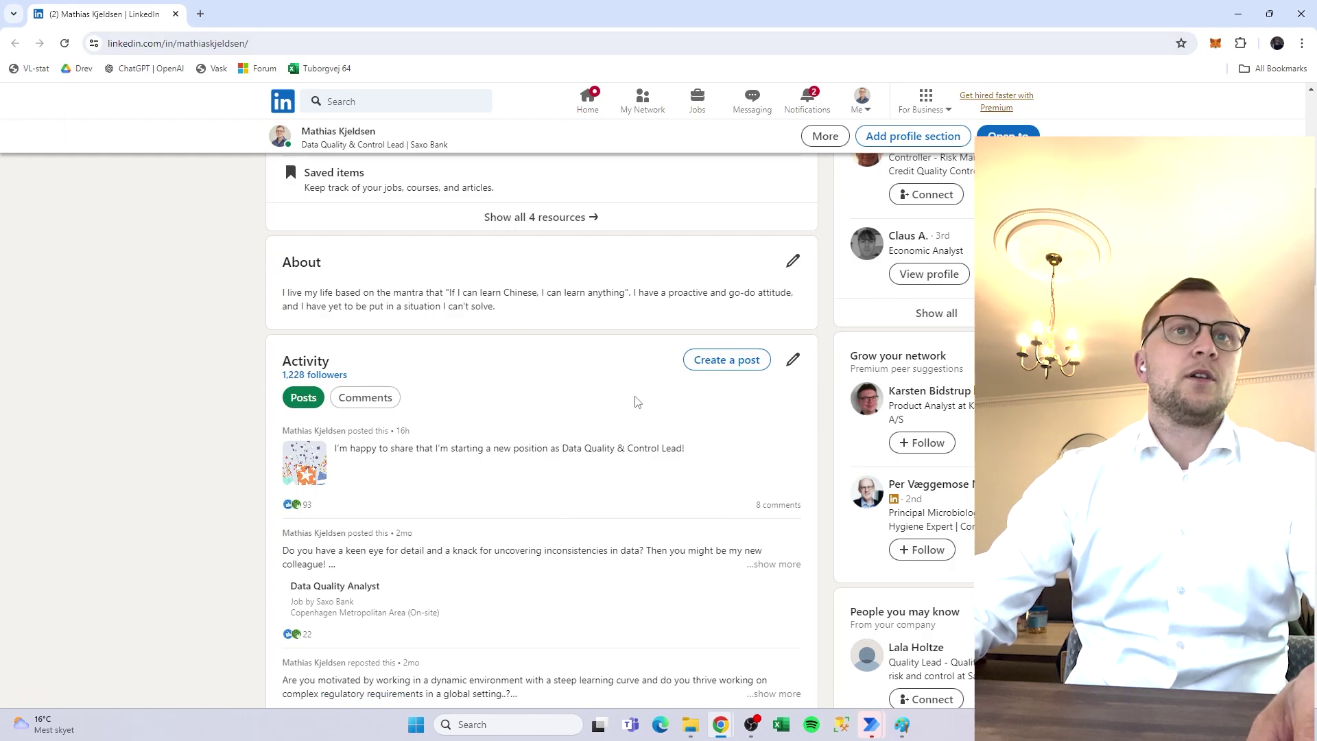
pyautogui.scroll(-2, 636, 402)
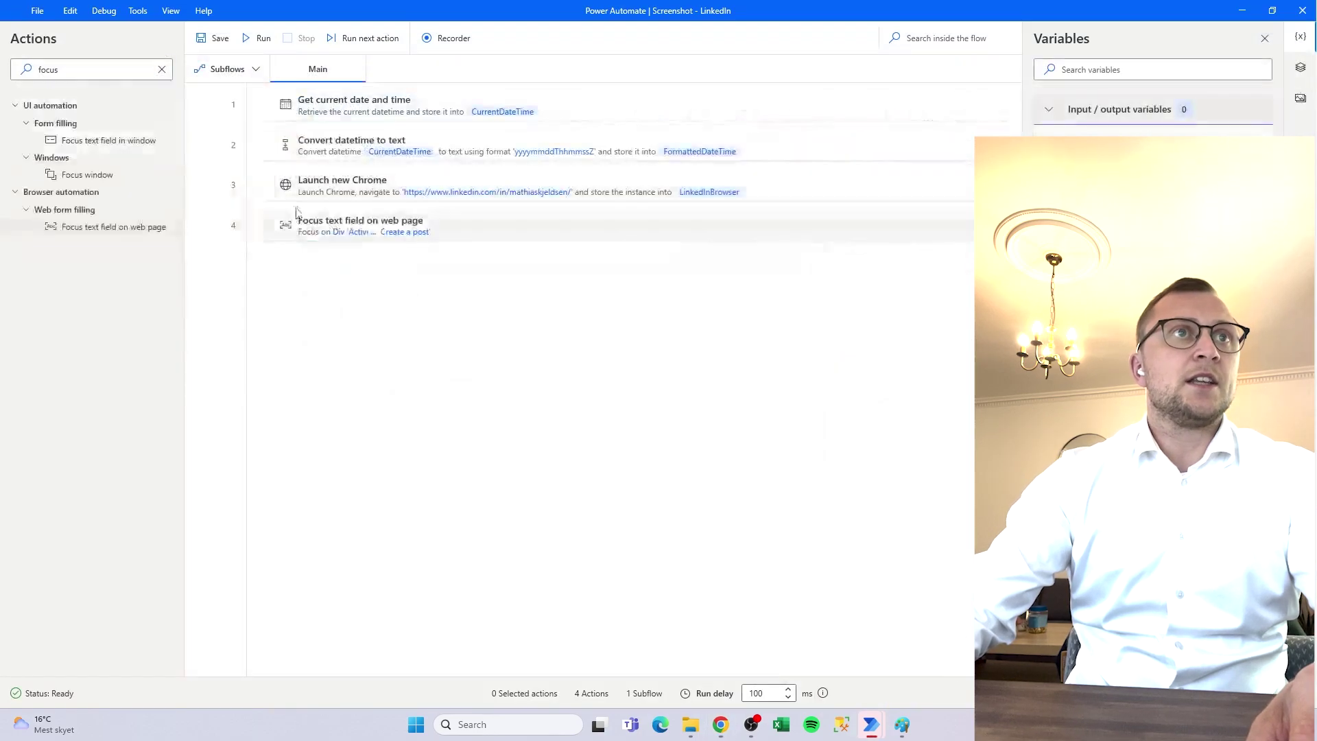
# Add a Send keys action and insert a {Down} arrow keystroke
pyautogui.doubleClick(88, 64)
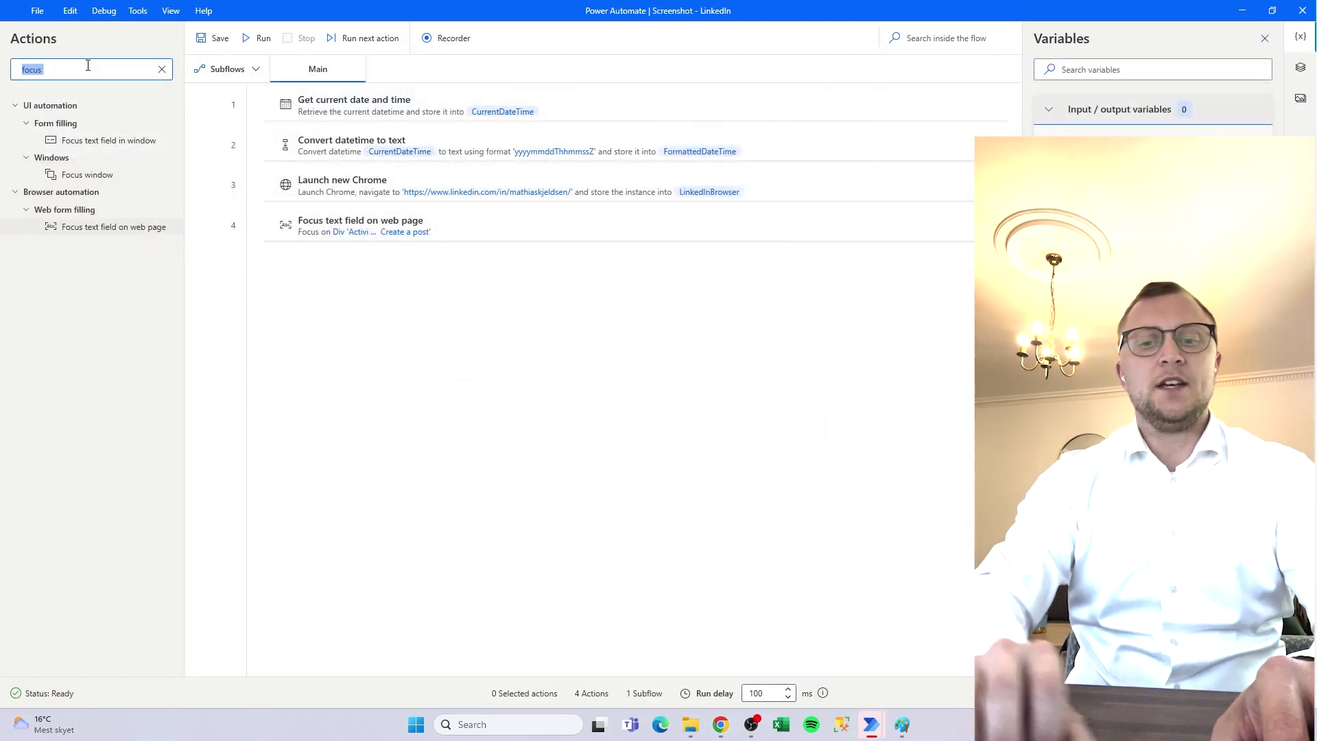
pyautogui.write('keys')
pyautogui.press('BackSpace')
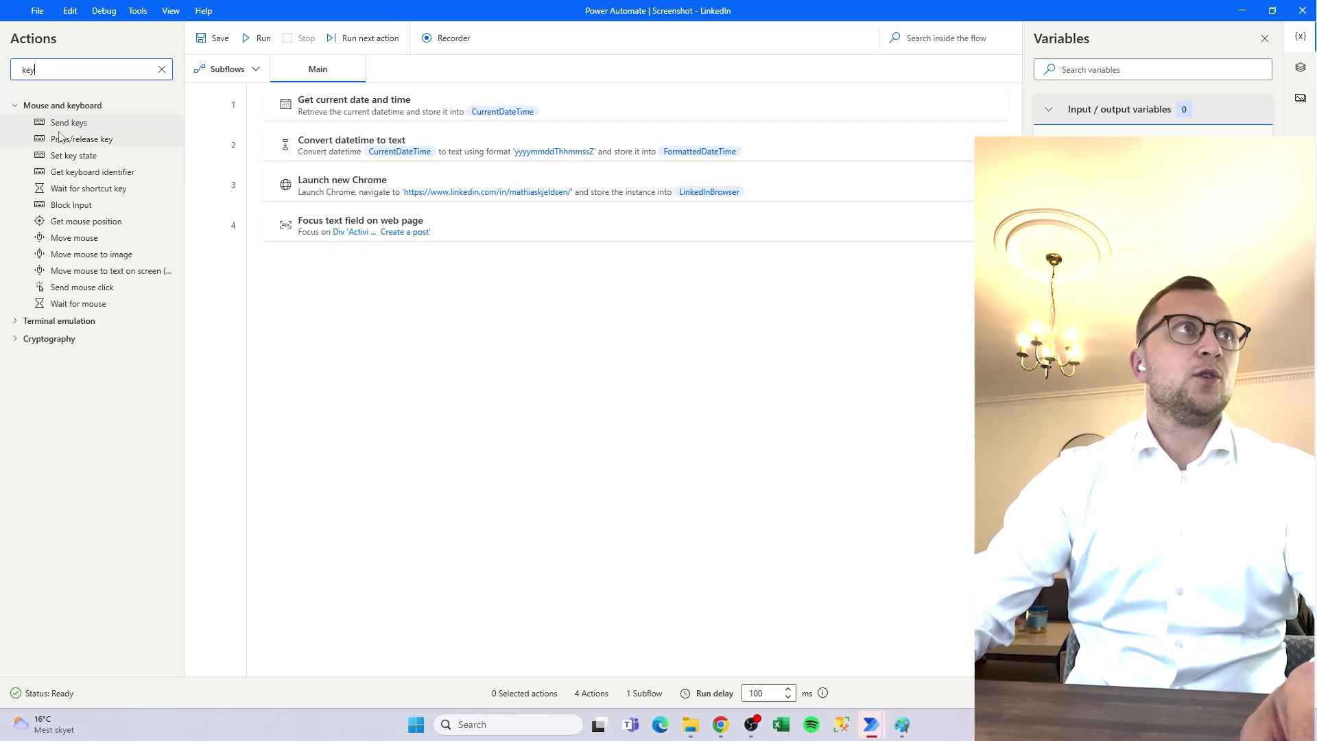
pyautogui.moveTo(68, 123); pyautogui.dragTo(371, 273)
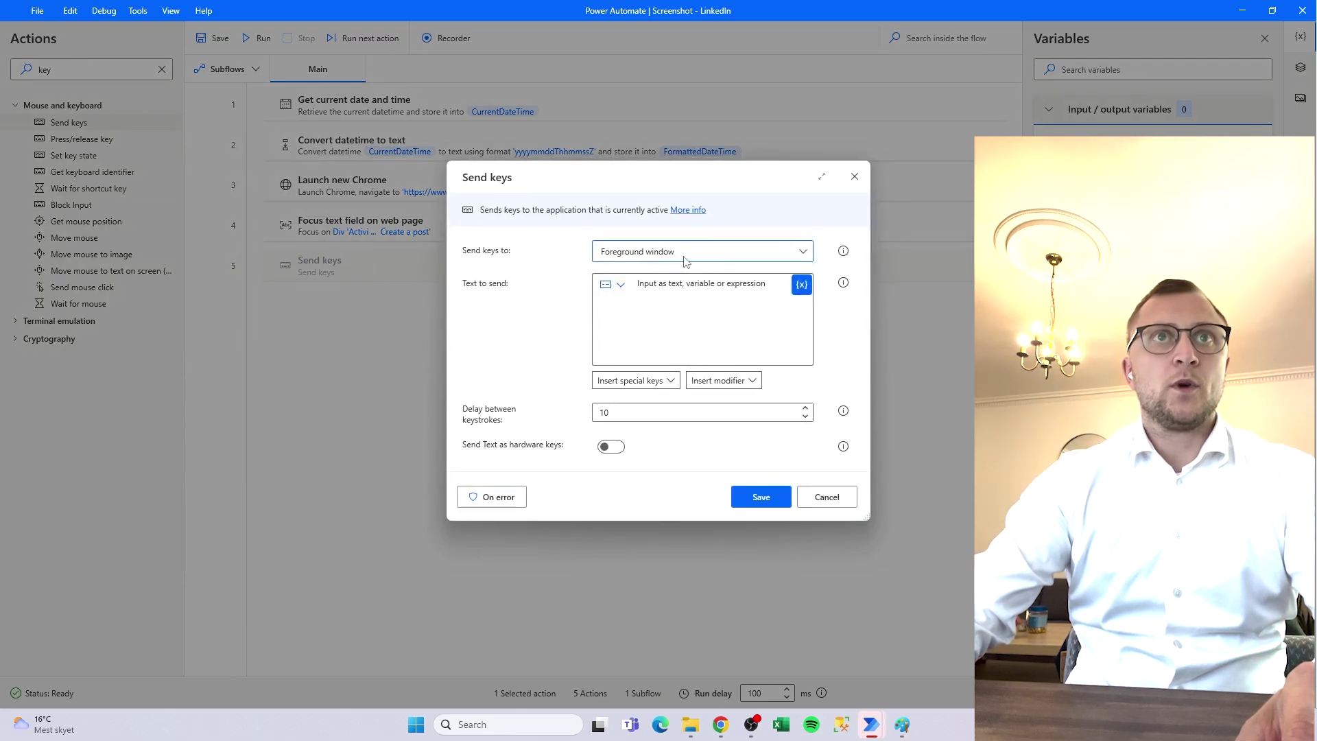
pyautogui.click(660, 377)
pyautogui.moveTo(659, 433)
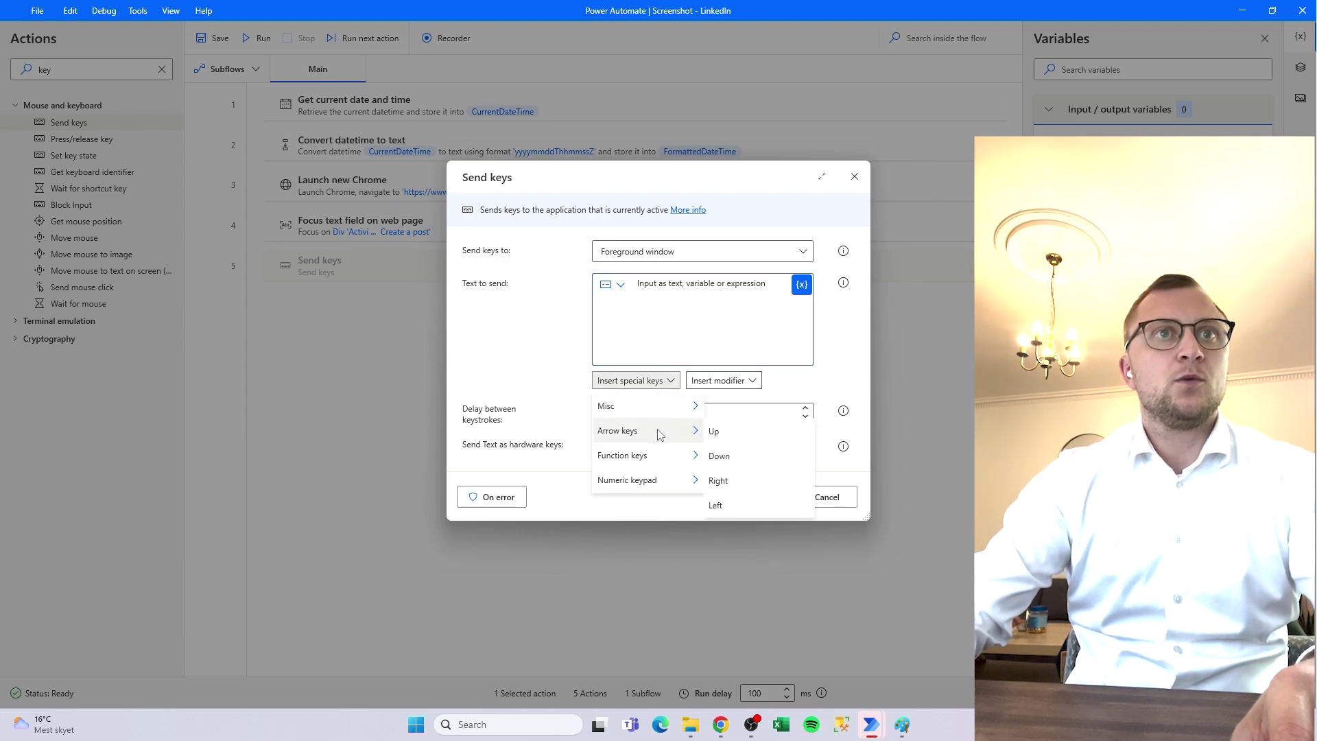
pyautogui.click(733, 459)
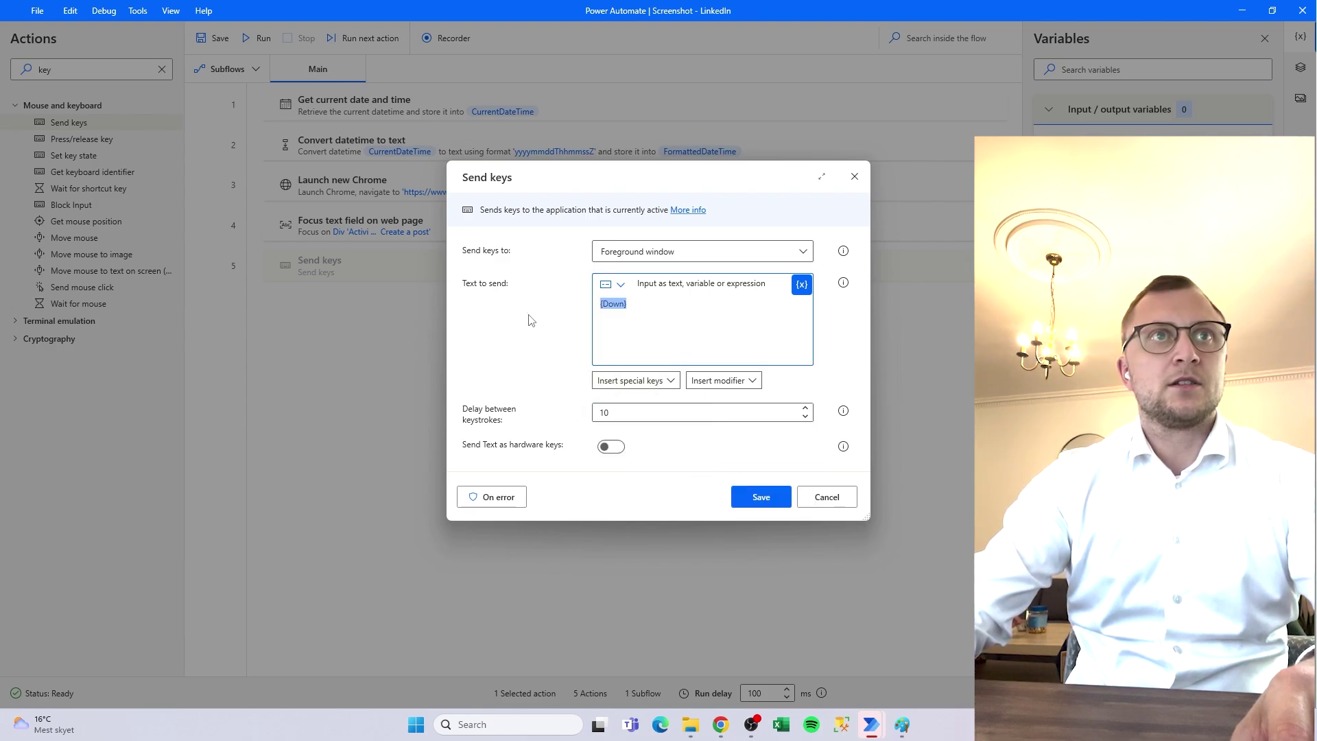
# Test one Down keystroke on the profile, then make it ten {Down} keystrokes and save
pyautogui.click(720, 724)
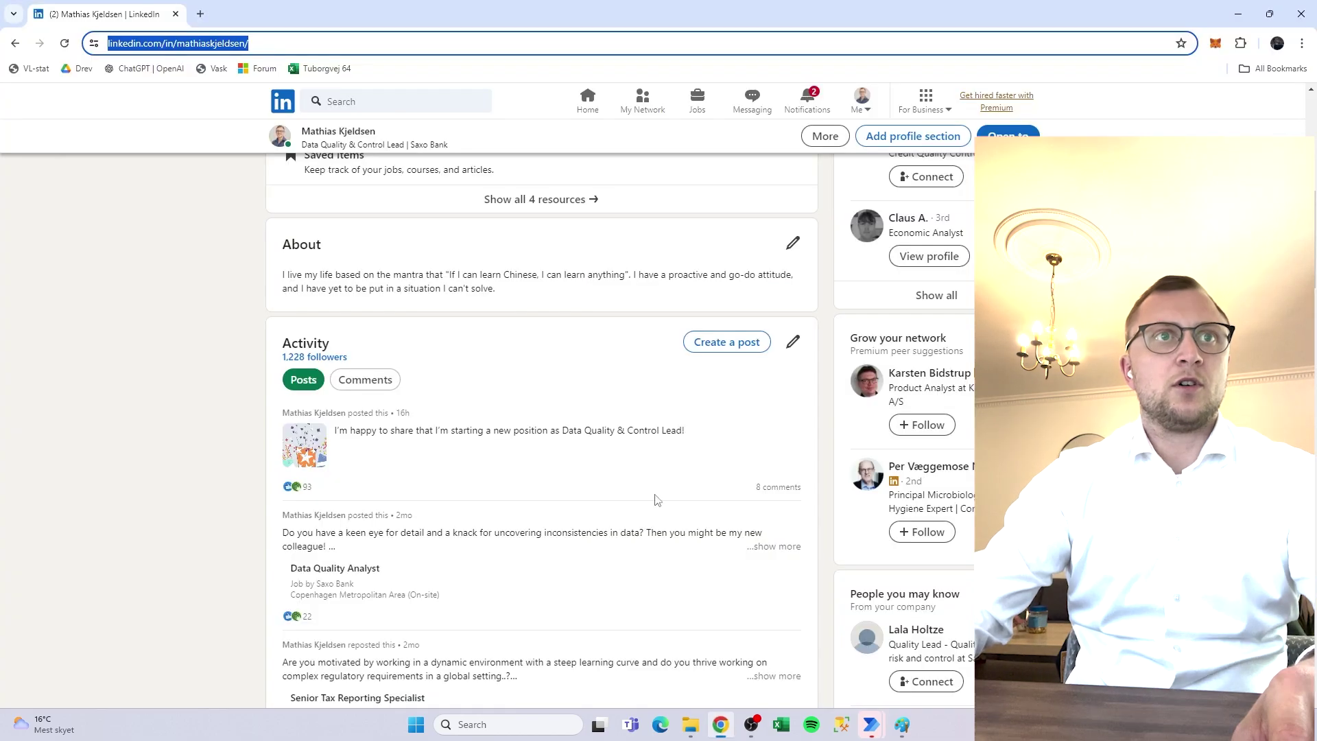
pyautogui.click(244, 323)
pyautogui.press('Down')
pyautogui.press('Down')
pyautogui.press('Down')
pyautogui.press('Down')
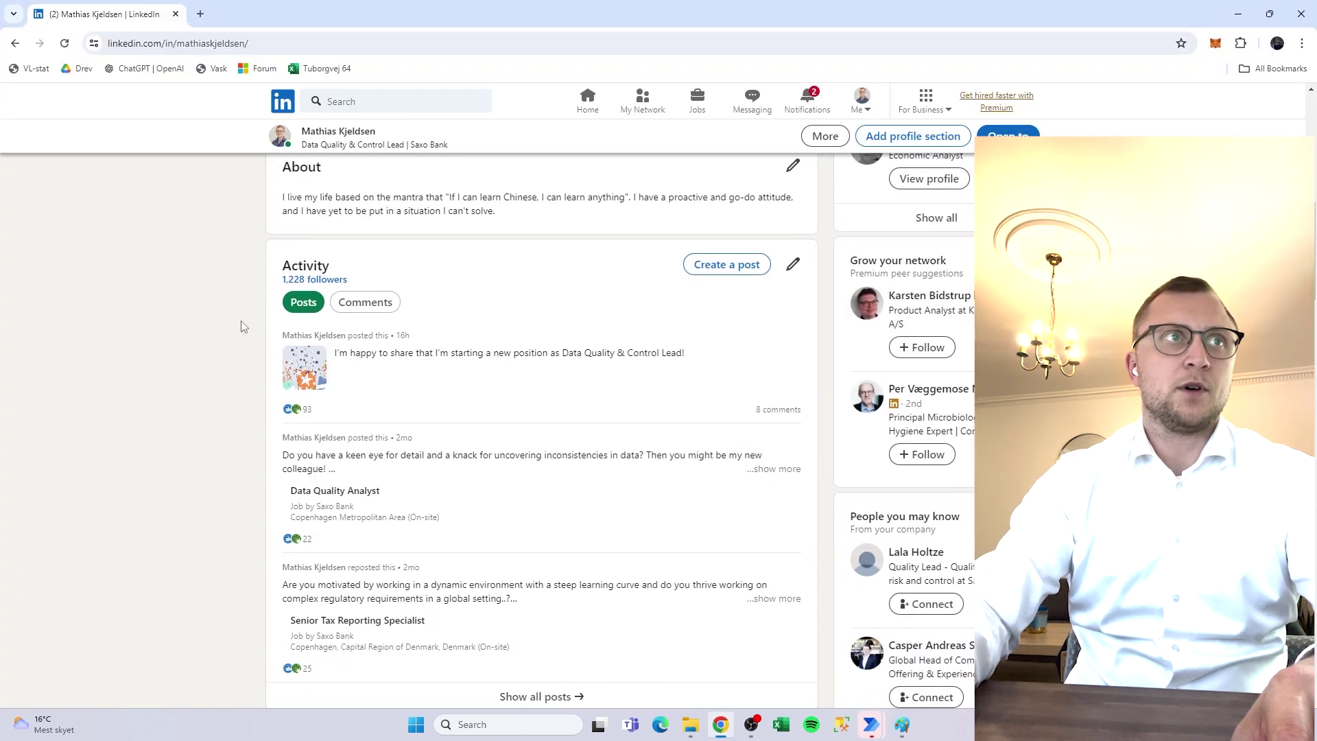
pyautogui.press('Up')
pyautogui.press('Up')
pyautogui.press('Up')
pyautogui.press('Up')
pyautogui.press('Up')
pyautogui.press('Up')
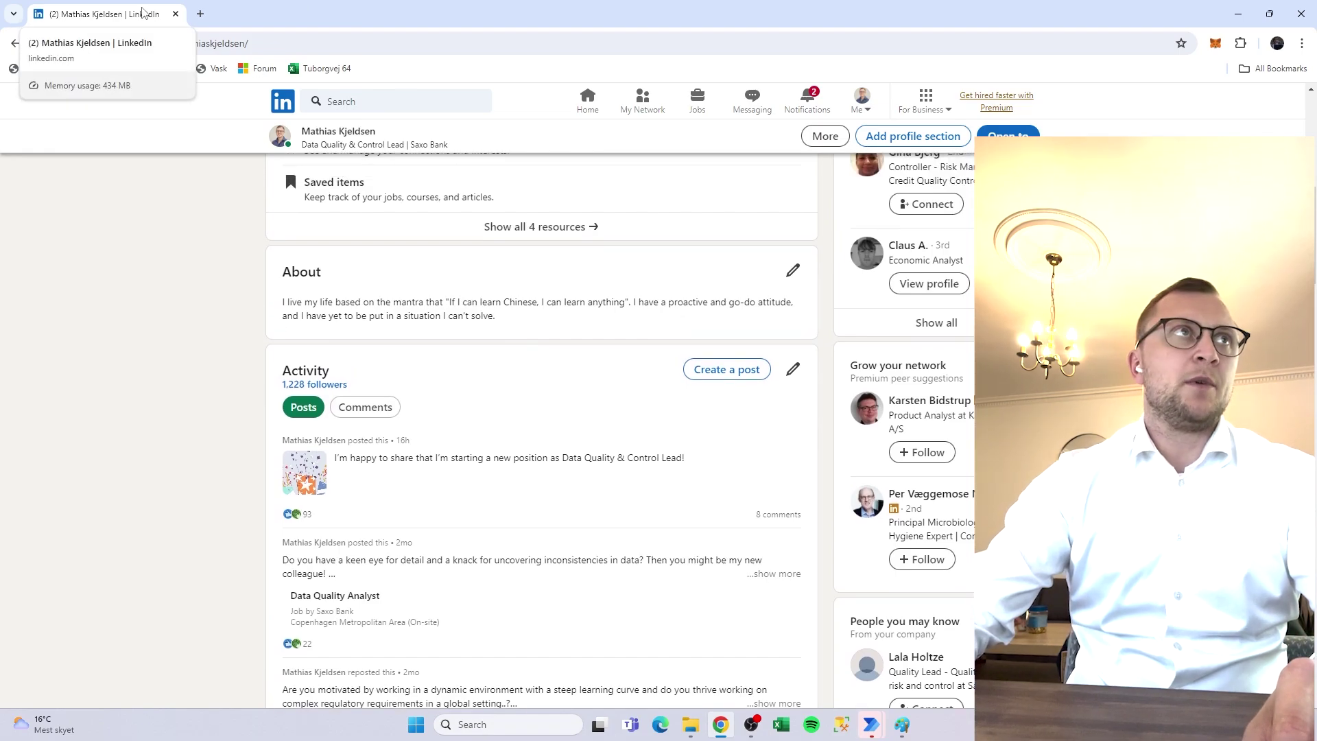
pyautogui.hotkey('alt', 'Tab')
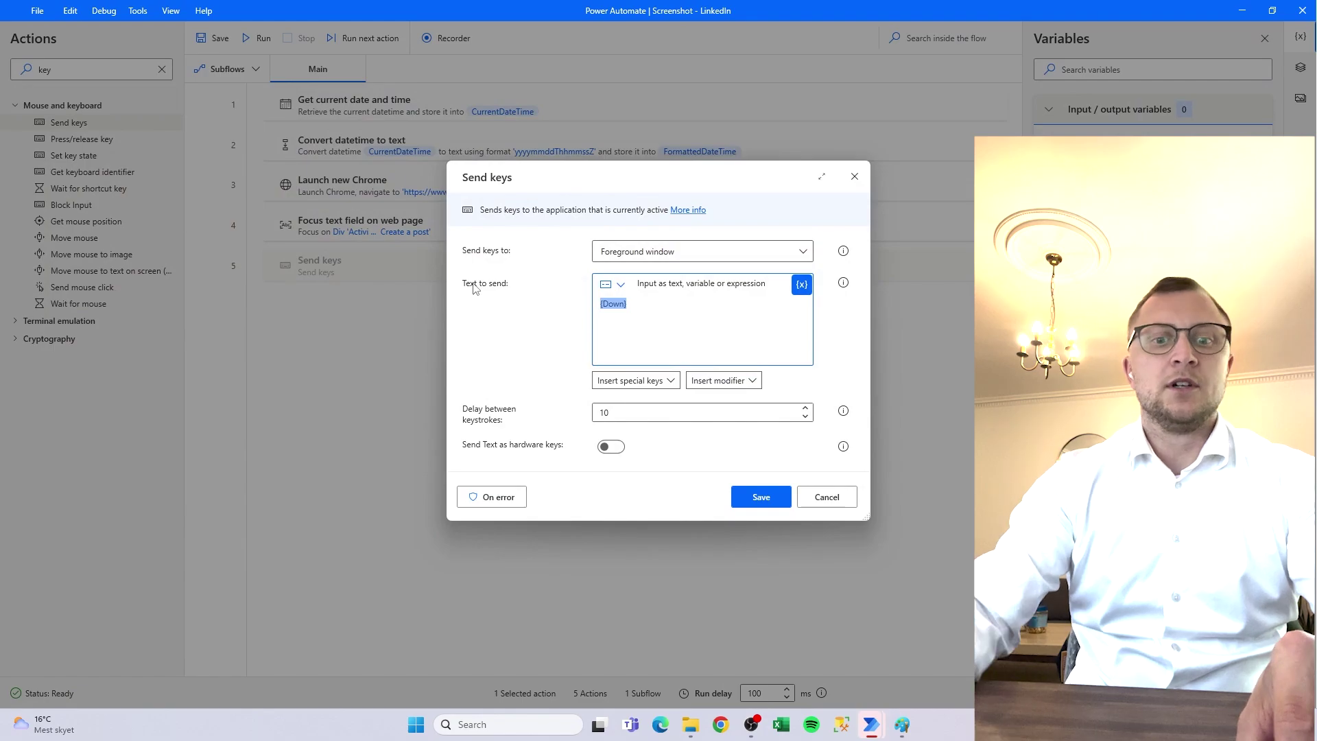
pyautogui.hotkey('ctrl', 'v')
pyautogui.hotkey('ctrl', 'v')
pyautogui.hotkey('ctrl', 'v')
pyautogui.hotkey('ctrl', 'v')
pyautogui.hotkey('ctrl', 'v')
pyautogui.hotkey('ctrl', 'v')
pyautogui.hotkey('ctrl', 'v')
pyautogui.hotkey('ctrl', 'v')
pyautogui.hotkey('ctrl', 'v')
pyautogui.hotkey('ctrl', 'v')
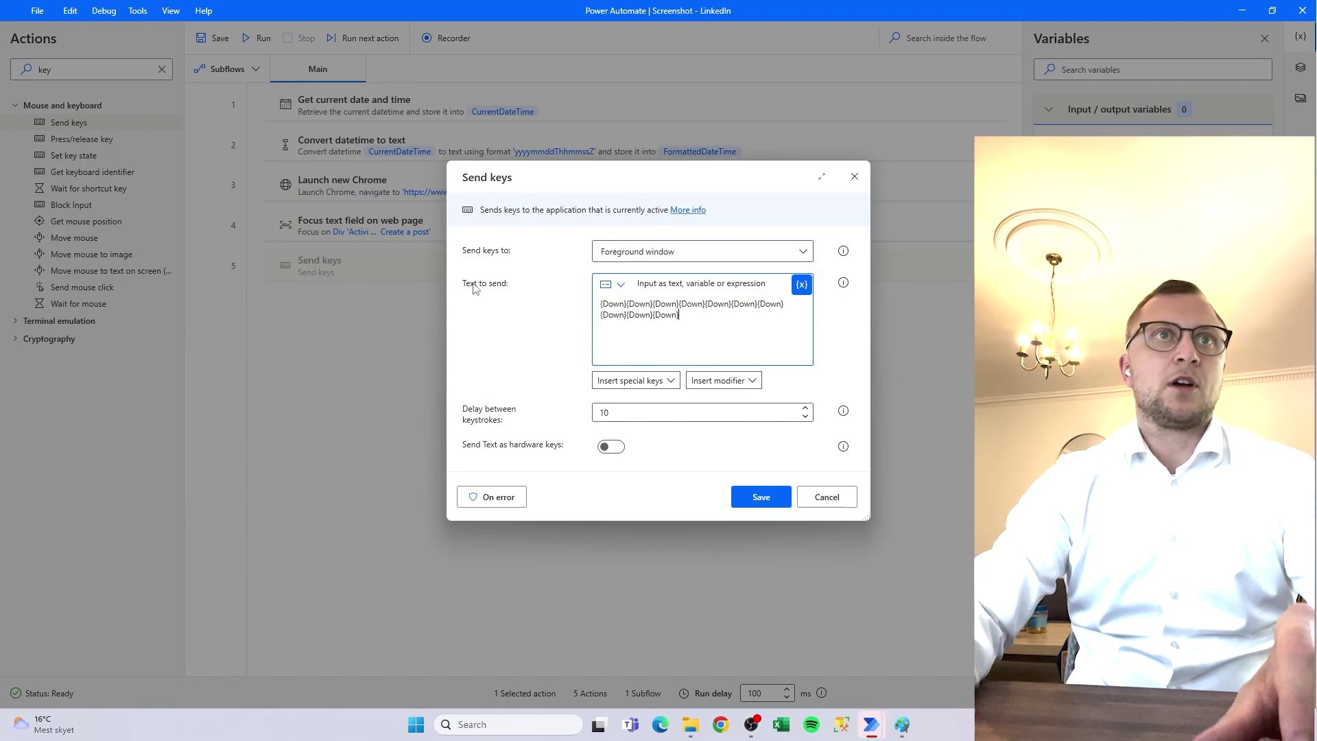
pyautogui.click(777, 505)
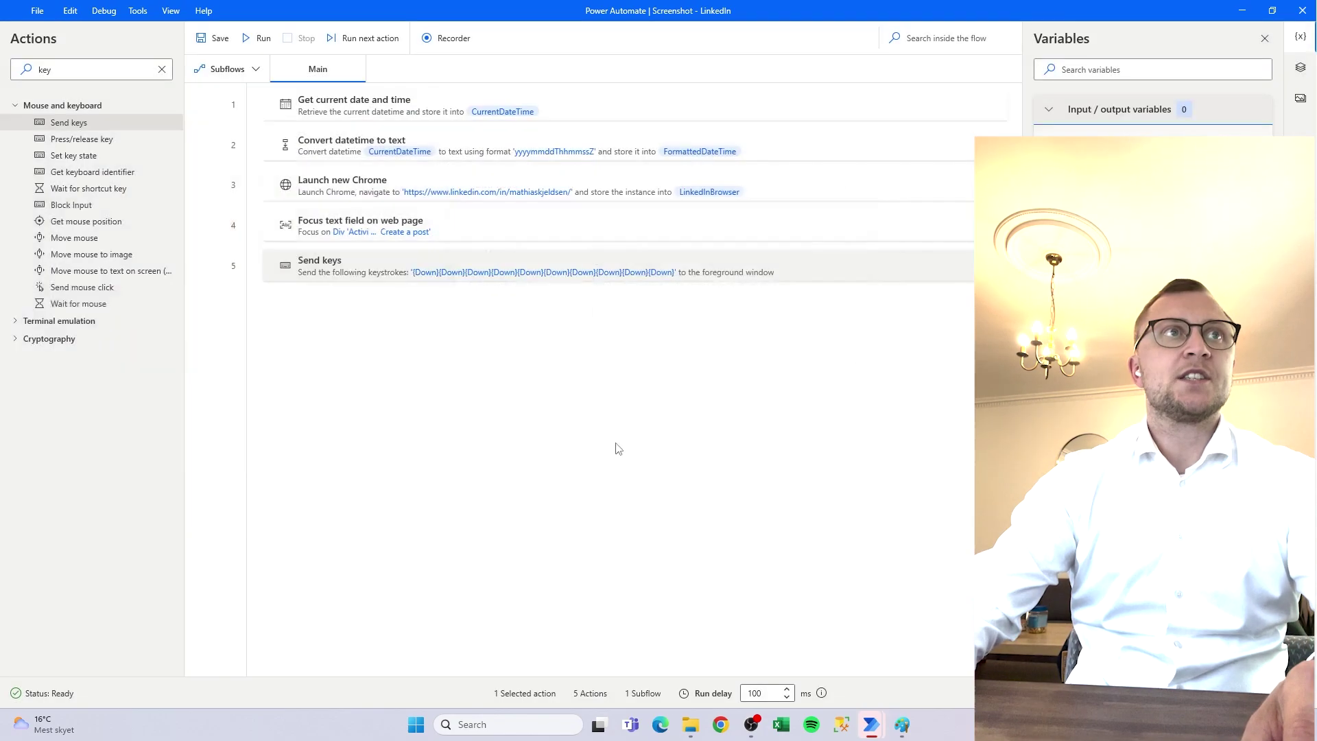
# Run the five-action flow and confirm the profile scrolls past Analytics to Activity
pyautogui.click(266, 44)
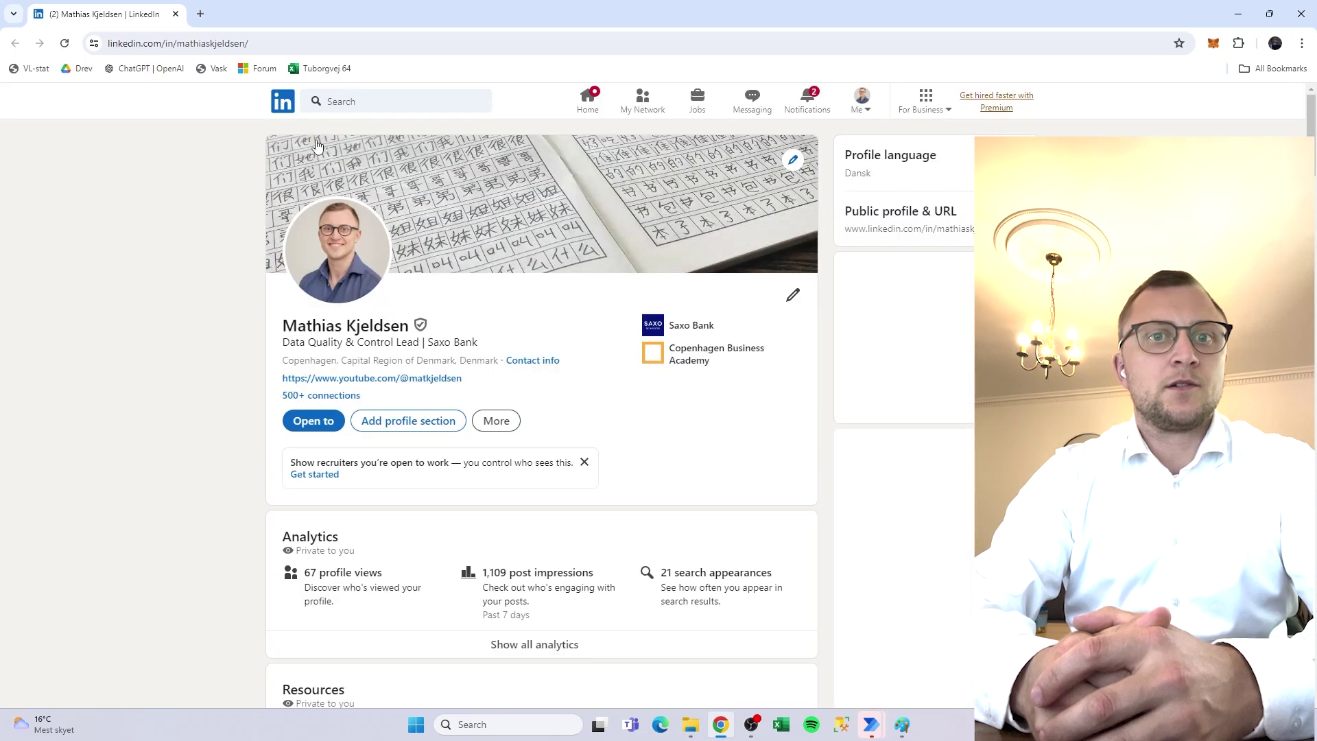
pyautogui.scroll(-8, 317, 146)
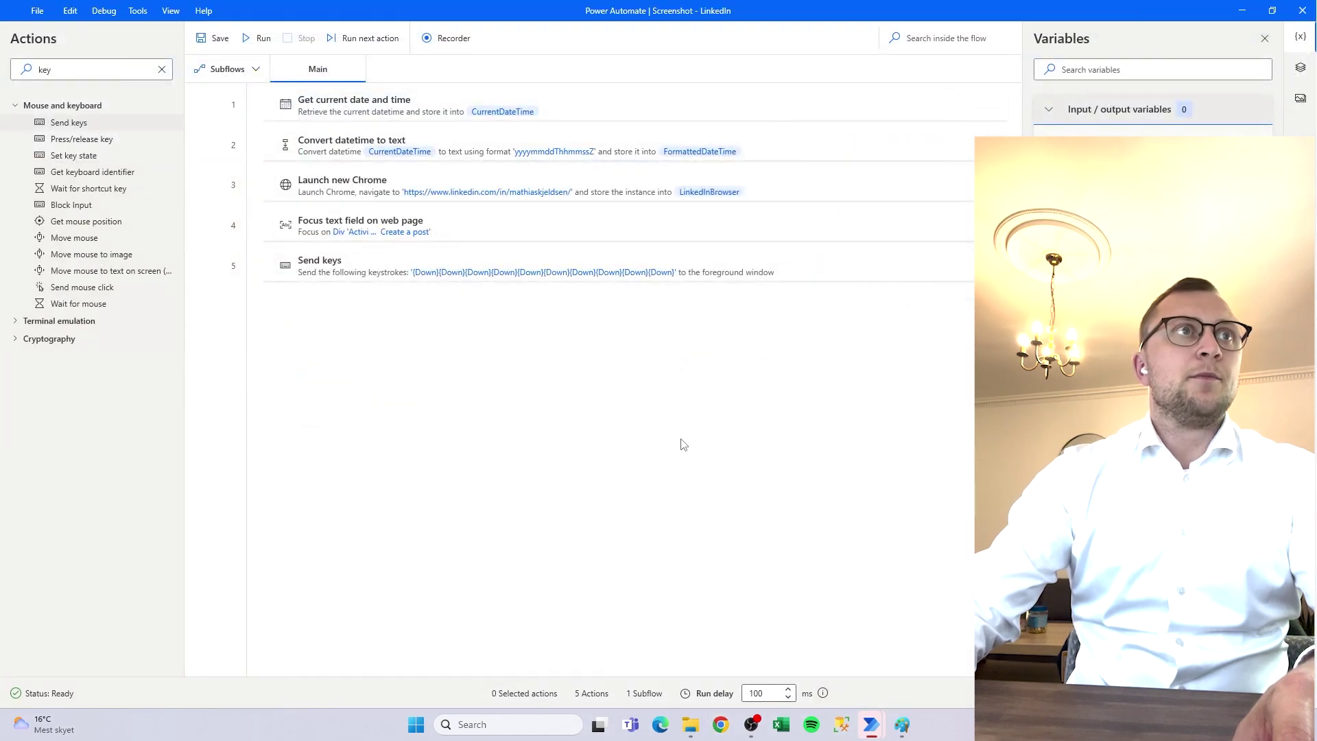
# Add a Take screenshot action as step 6
pyautogui.click(162, 70)
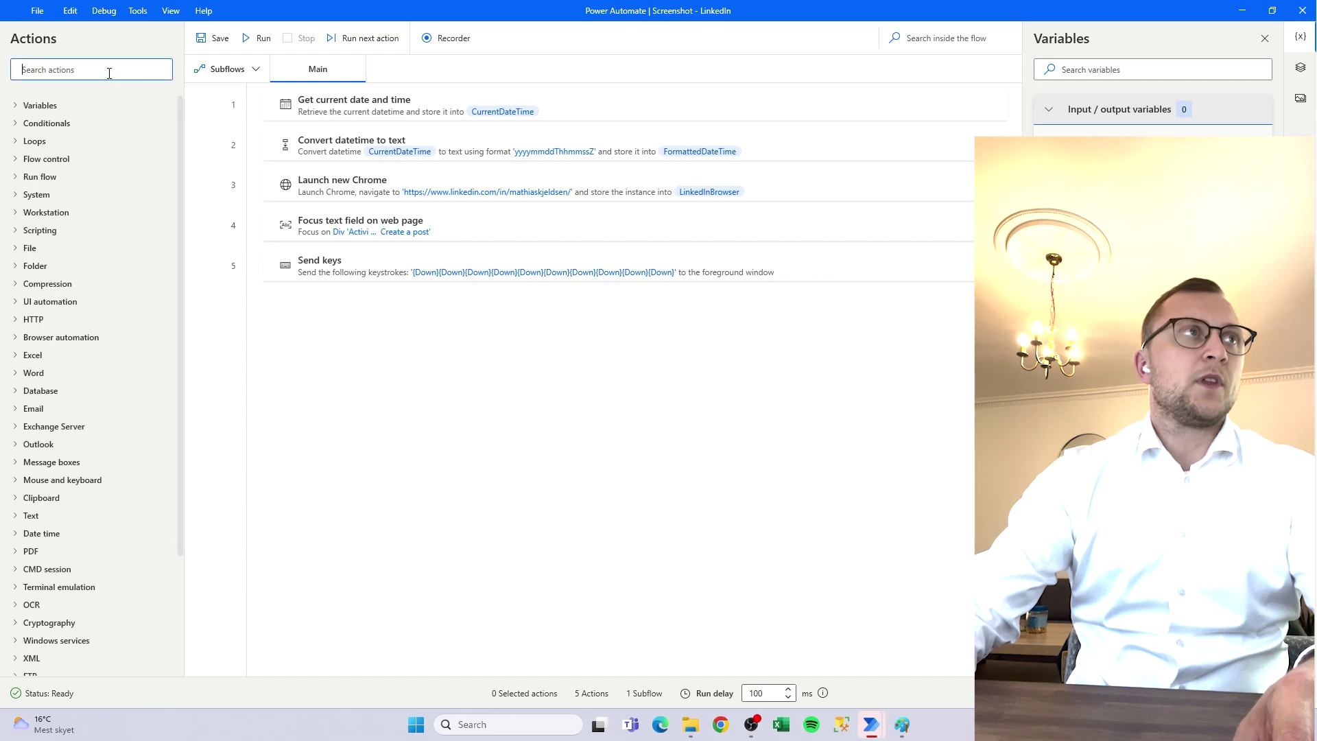
pyautogui.write('take s')
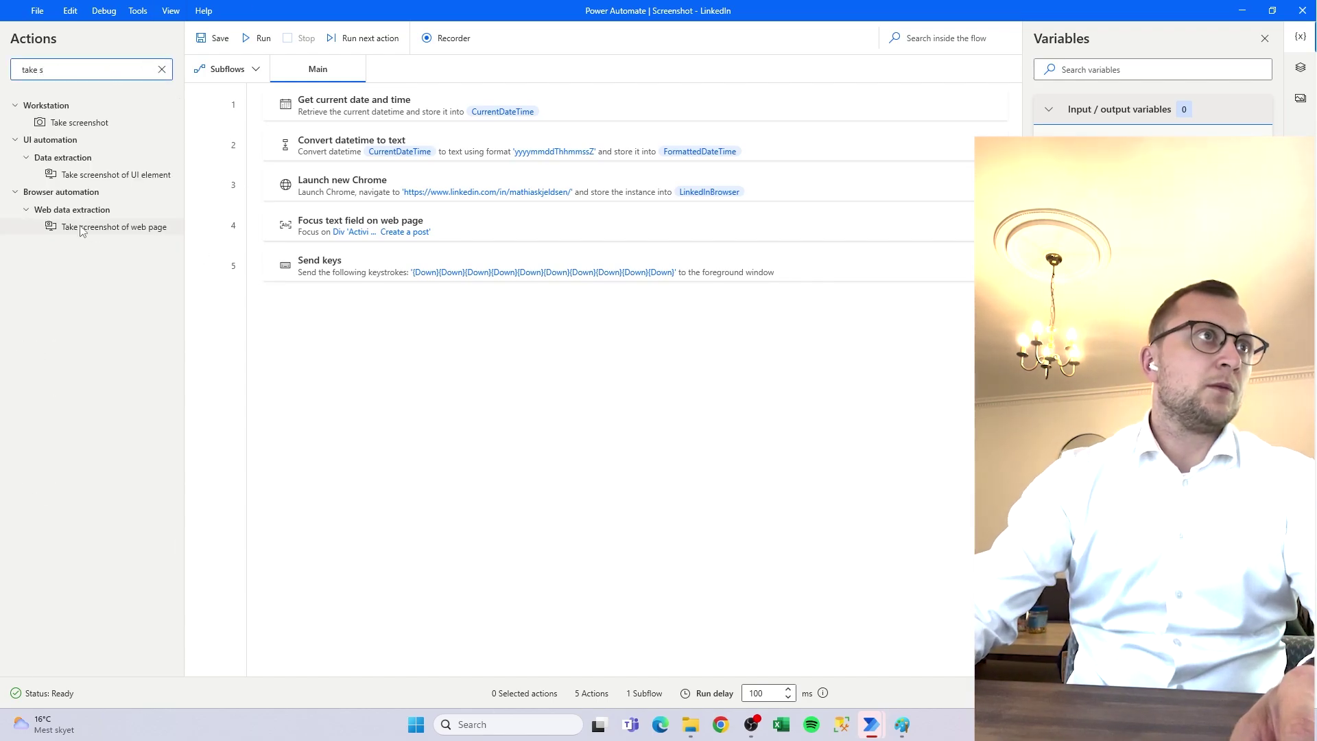
pyautogui.click(70, 125)
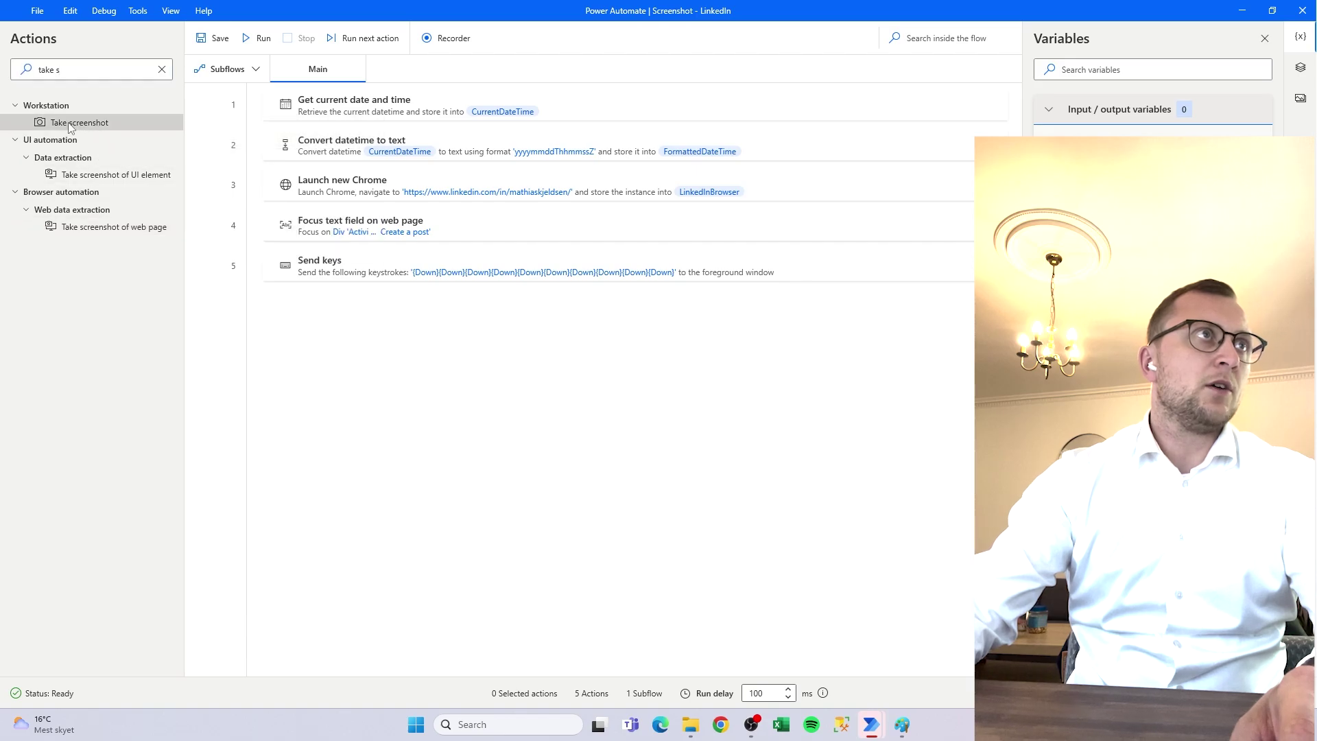
pyautogui.moveTo(64, 124); pyautogui.dragTo(418, 329)
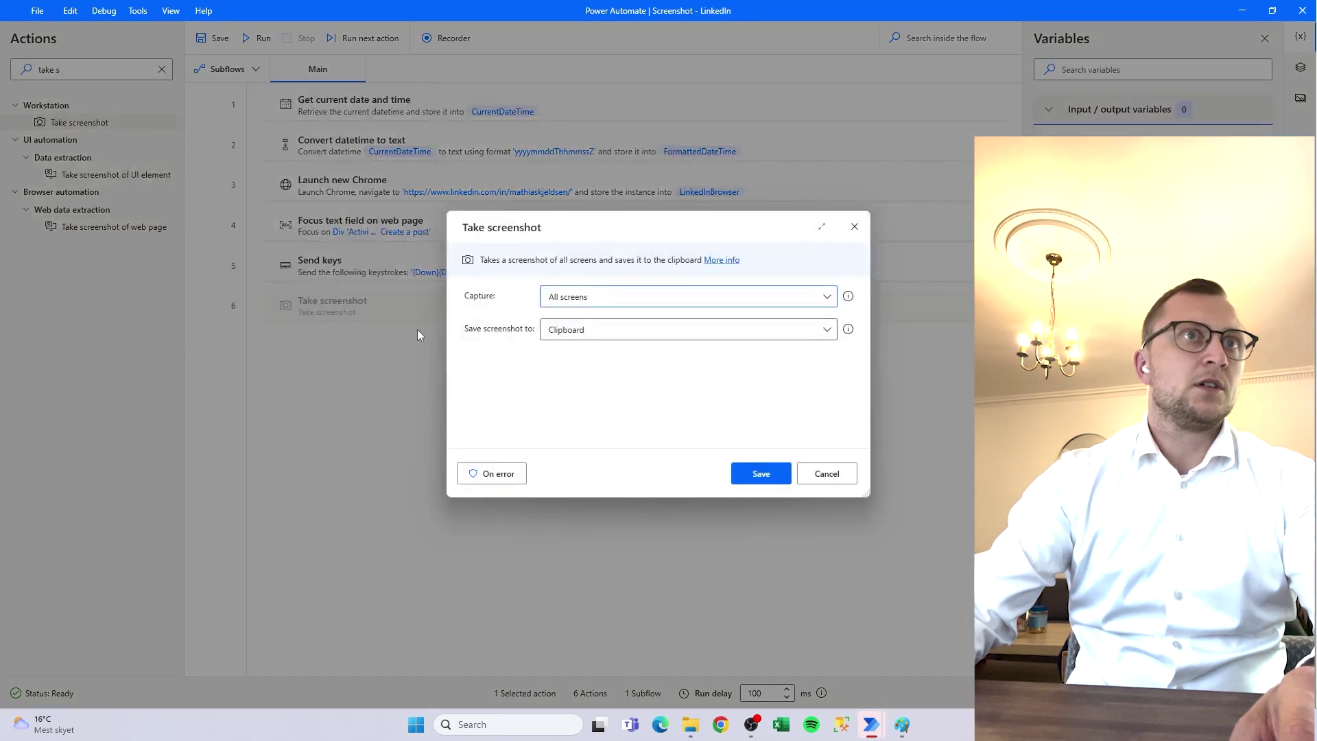
# Set the screenshot to capture the foreground window and save it to a file
pyautogui.click(577, 300)
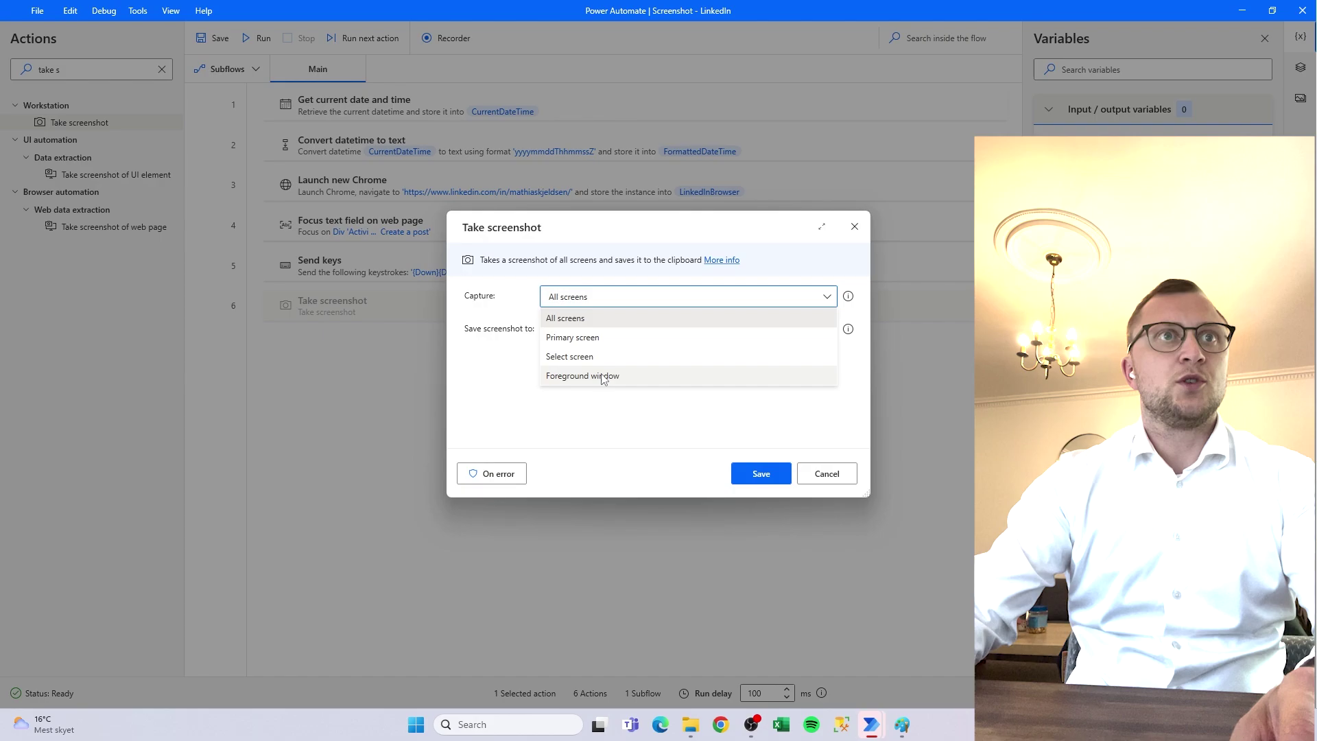
pyautogui.click(602, 376)
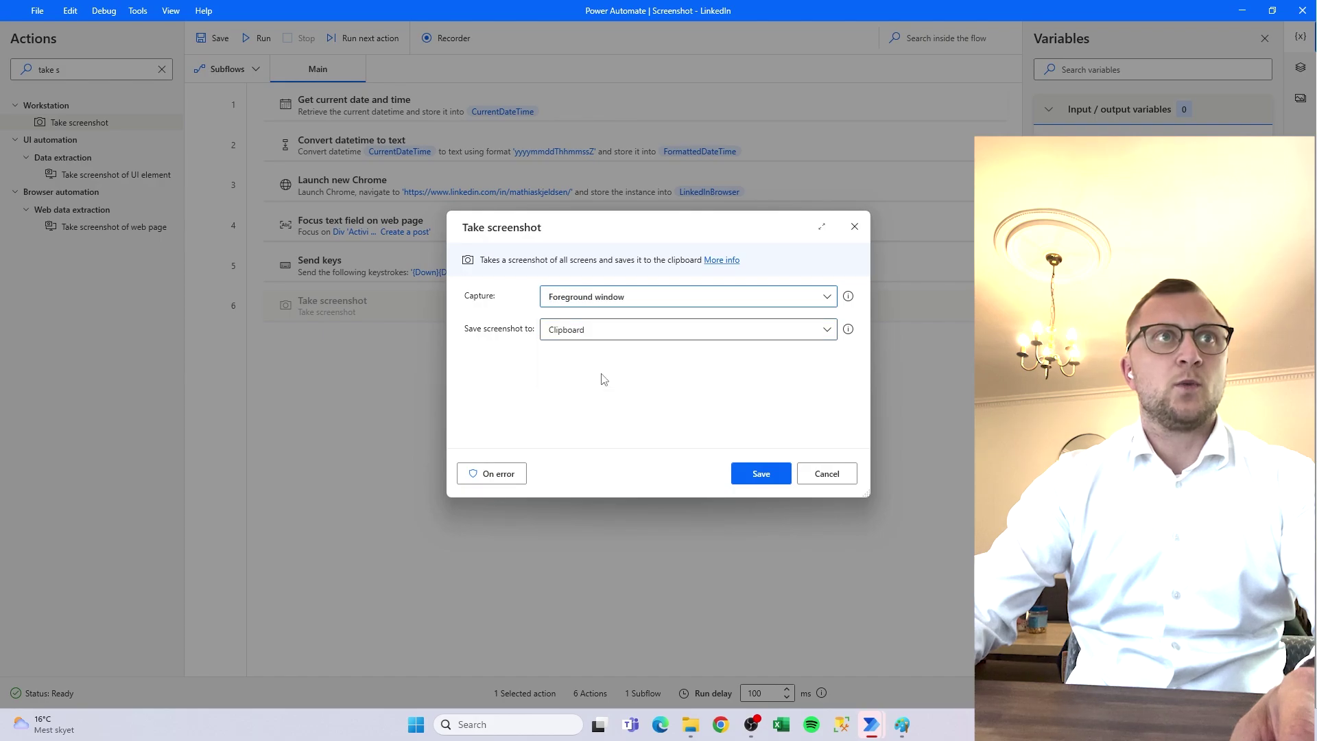
pyautogui.click(617, 338)
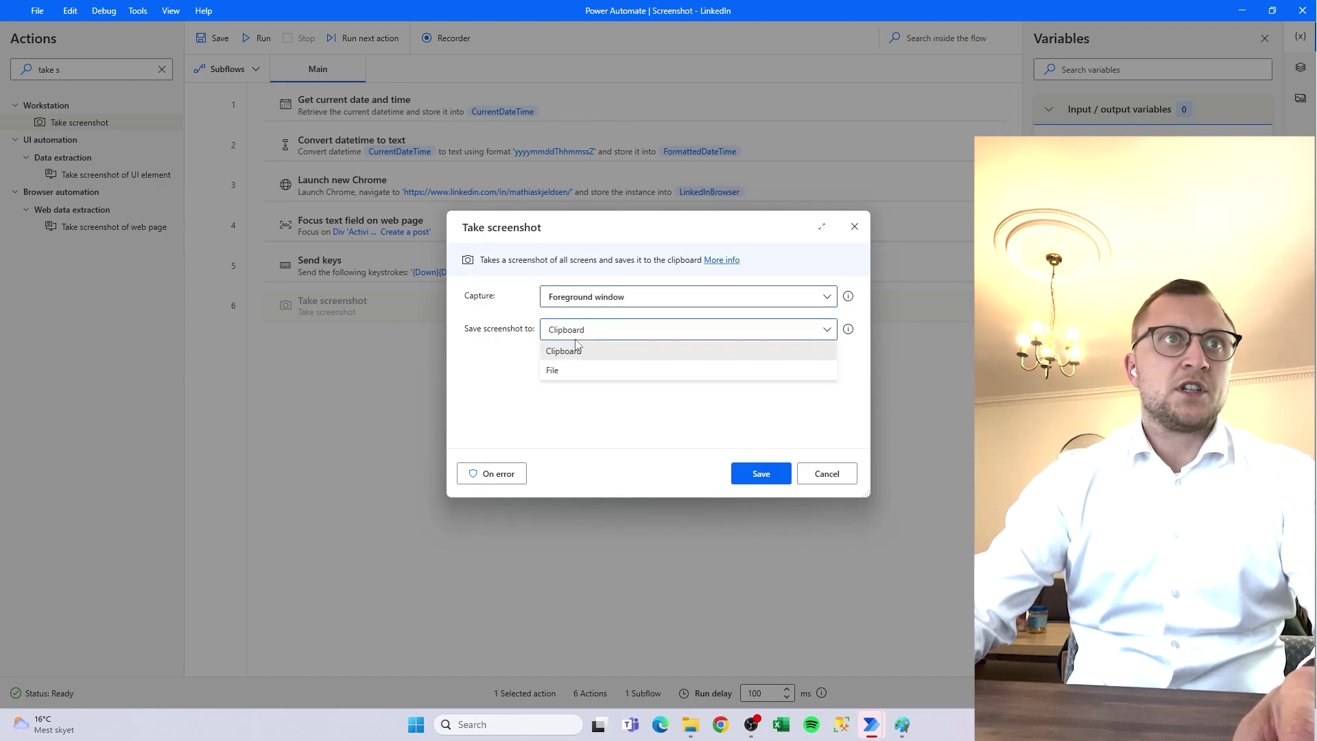
pyautogui.click(568, 377)
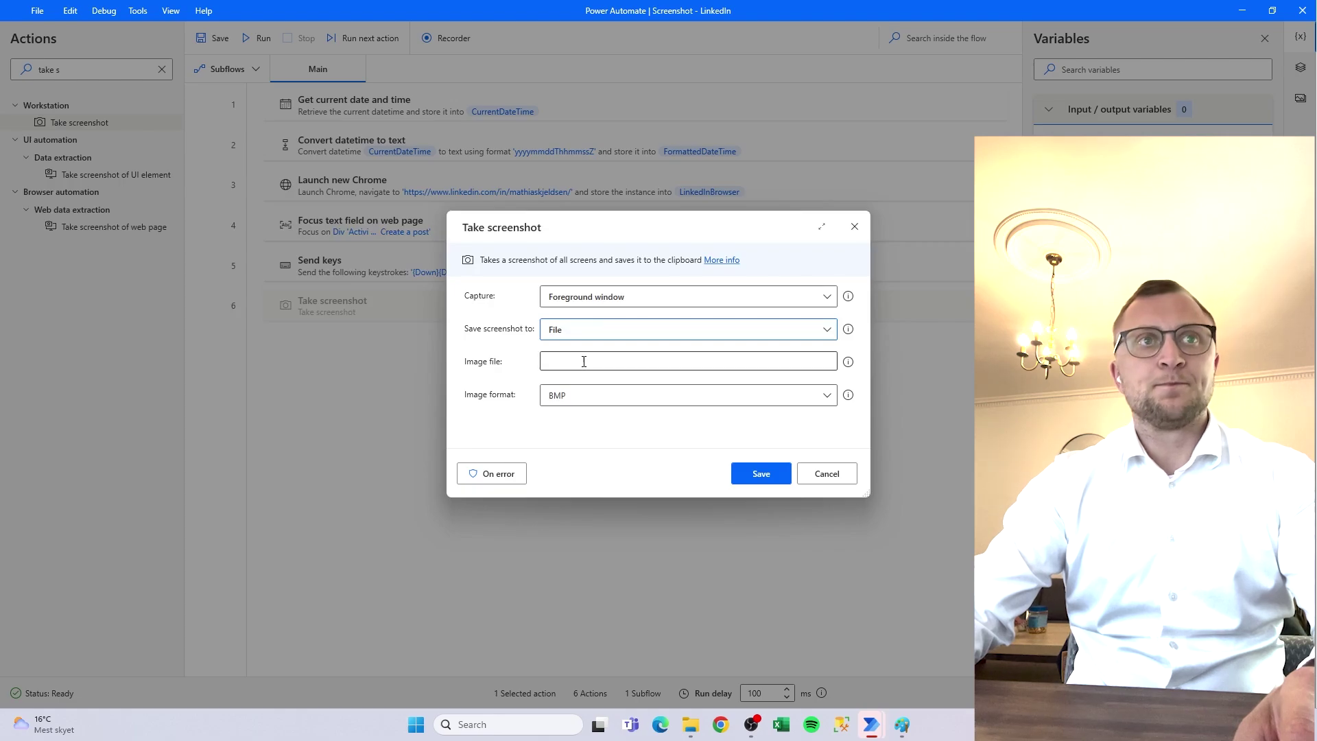